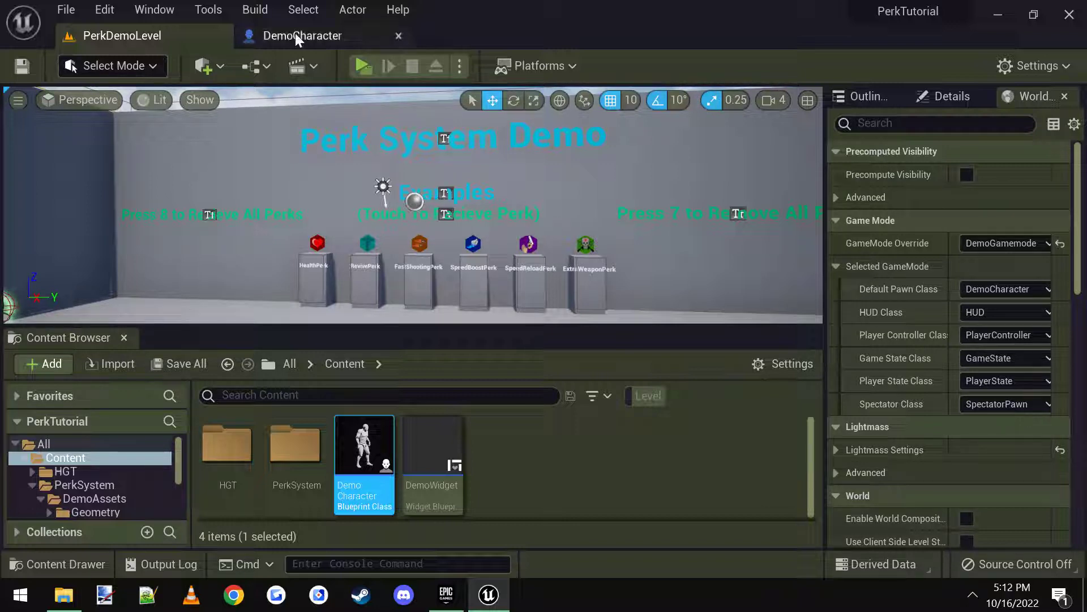
Open the DemoCharacter blueprint and add a PerkComponent to it, keeping the default name
double_click(364, 447)
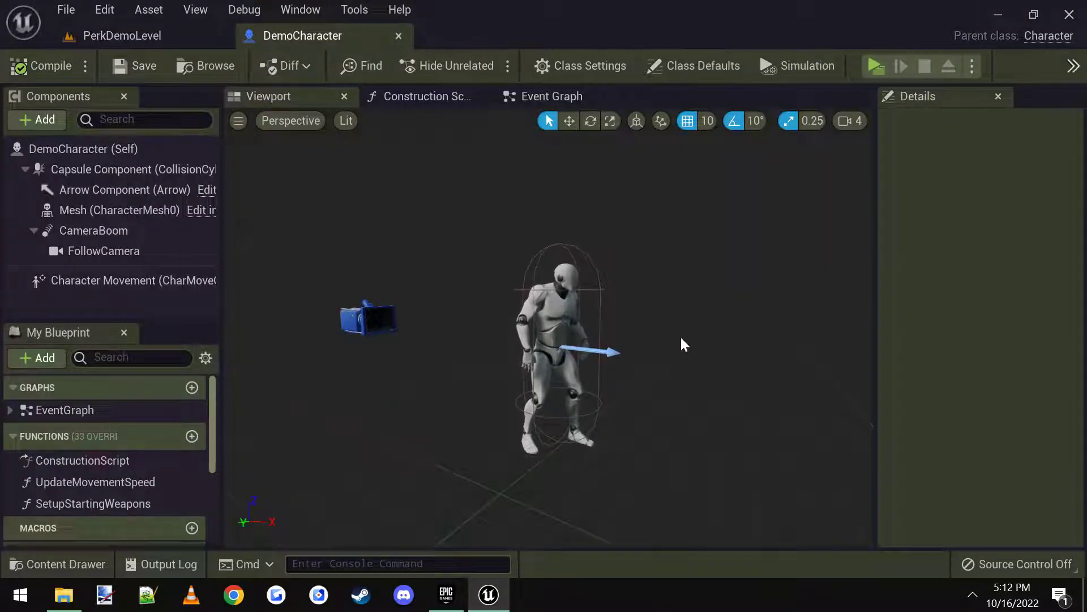
right_drag(681, 339, 677, 332)
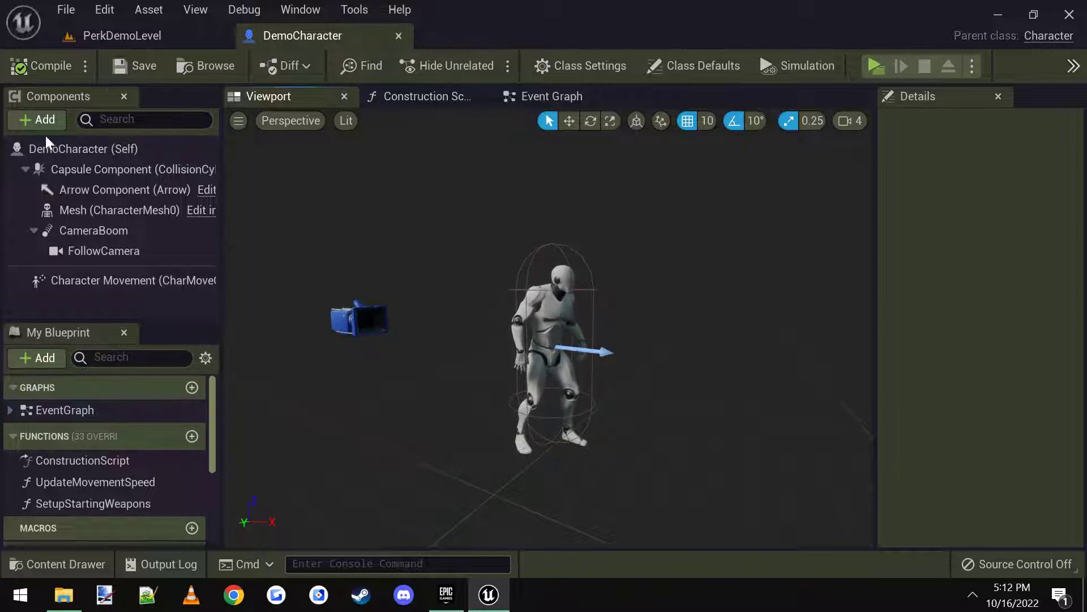
click(29, 120)
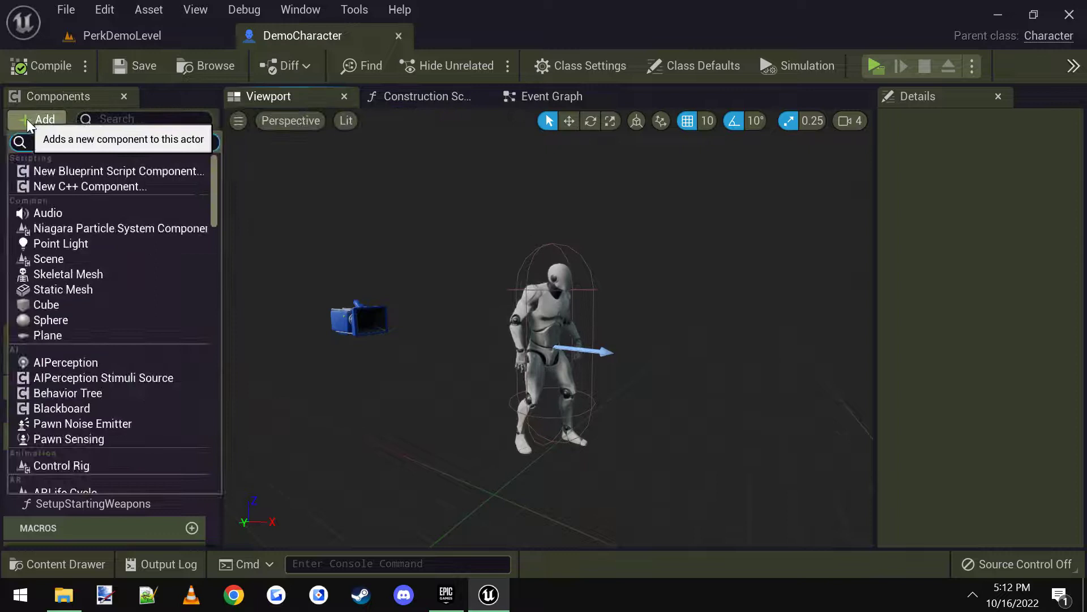
text(pe)
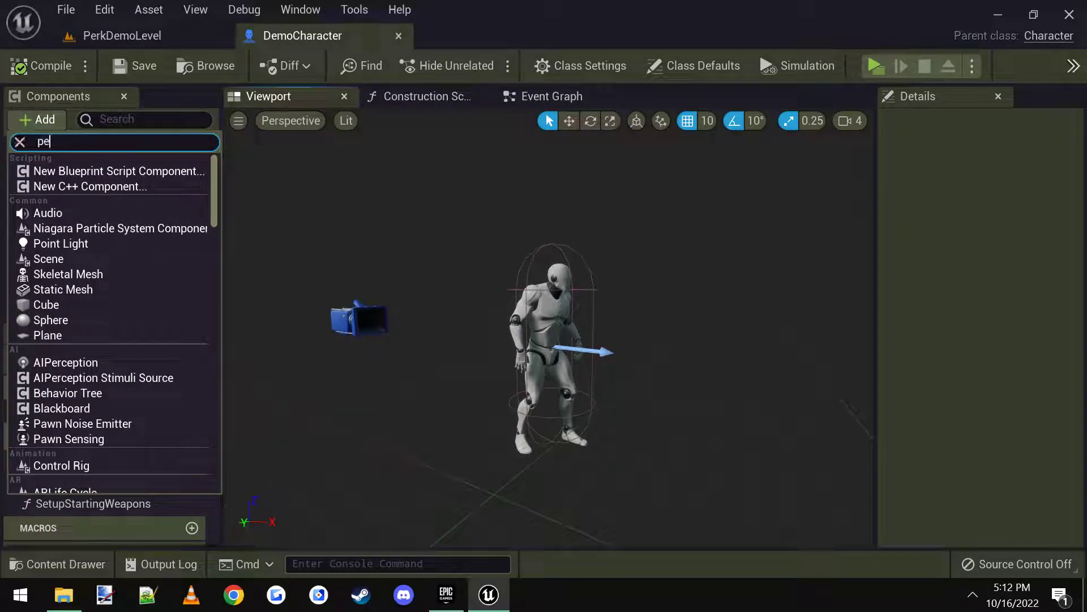
text(rk)
click(55, 171)
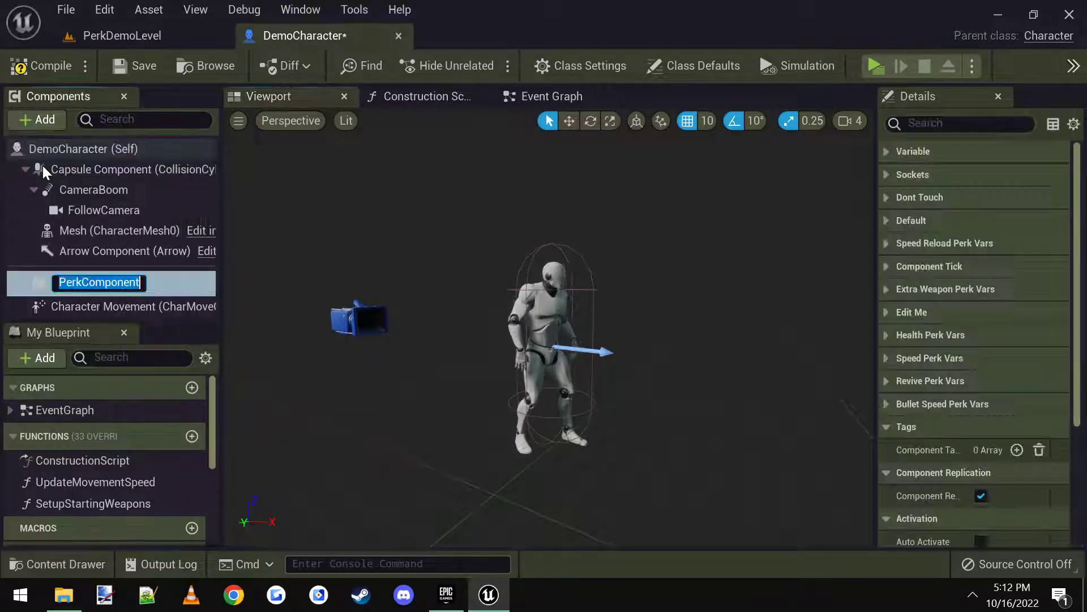
key(Return)
Check the Edit Me settings of the PerkComponent, and compile and save the DemoCharacter blueprint
click(86, 279)
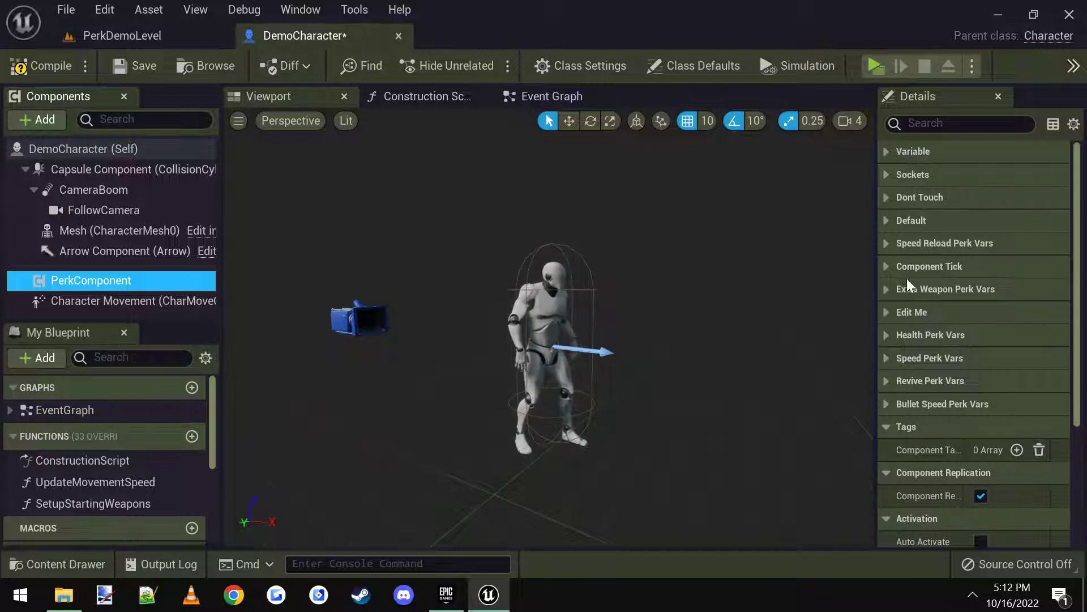
click(885, 314)
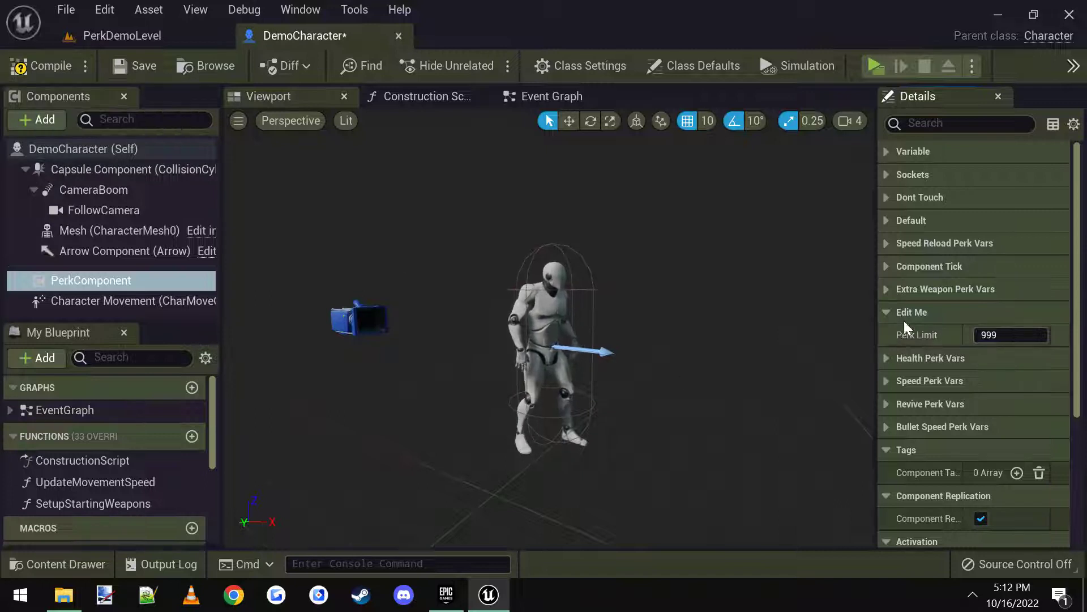
click(889, 311)
click(41, 65)
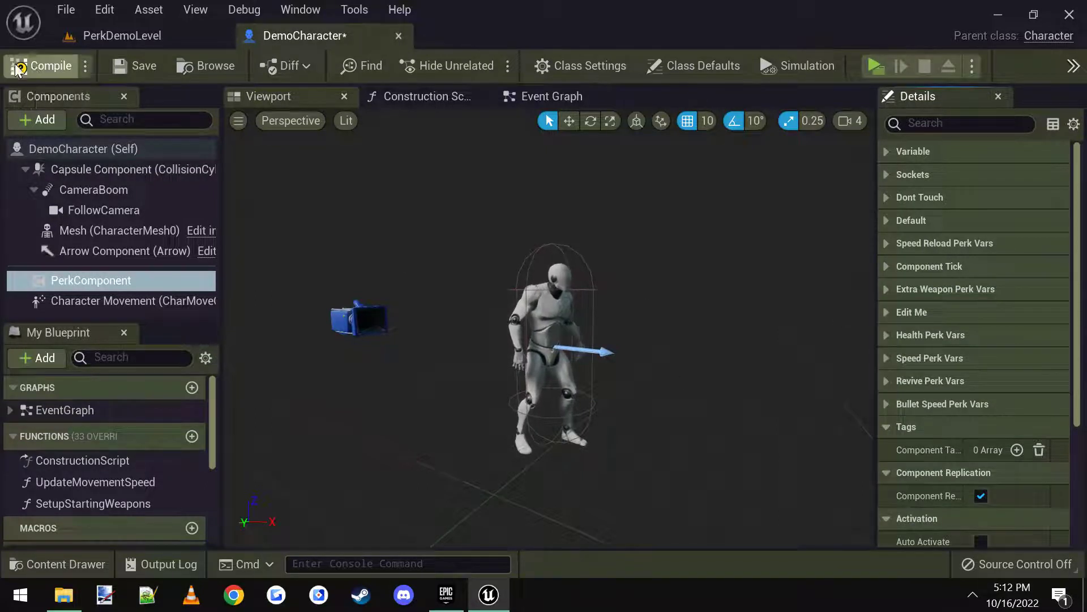
click(139, 70)
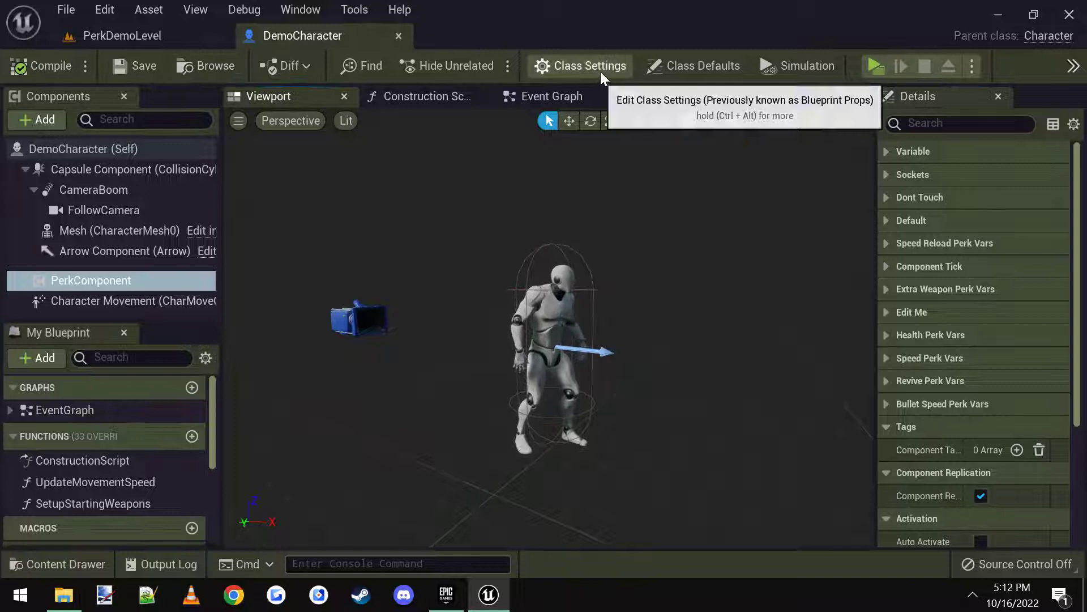
Implement the PerkInterface in the DemoCharacter class settings, and compile and save the blueprint
click(571, 66)
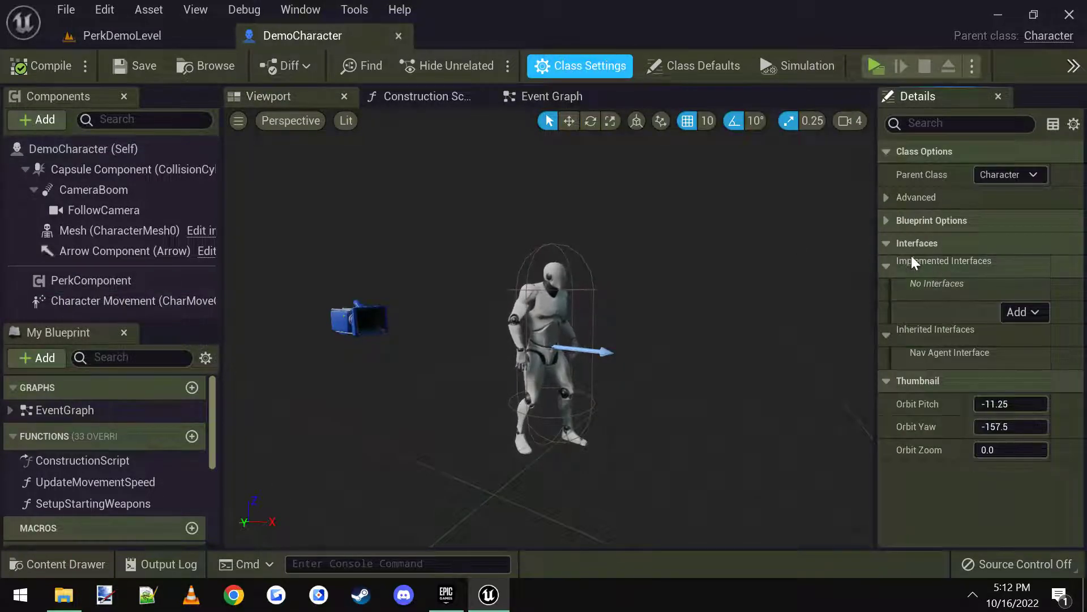
click(1020, 315)
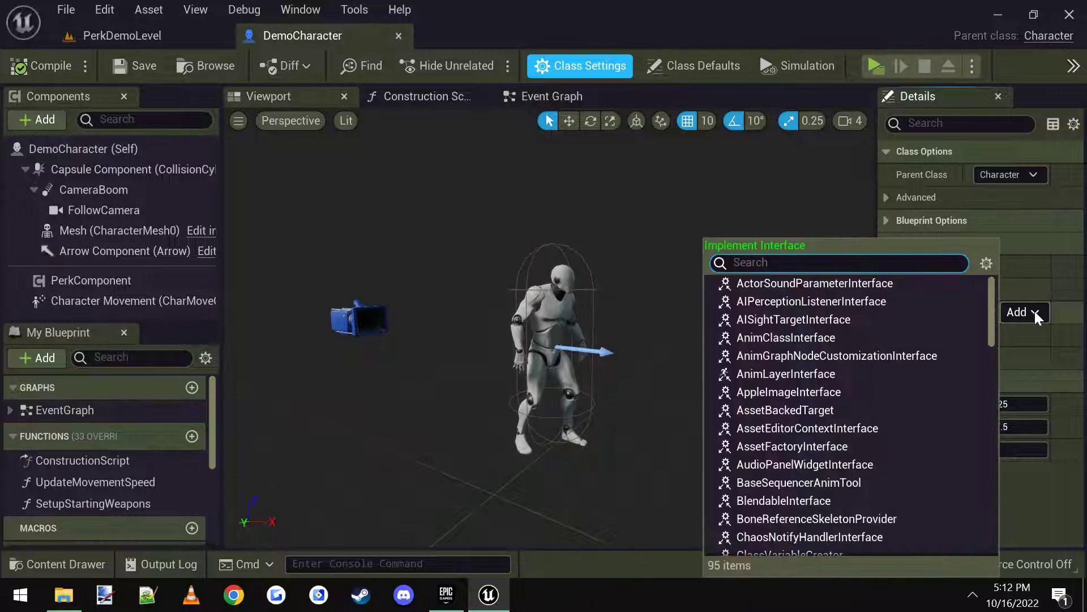
text(perk)
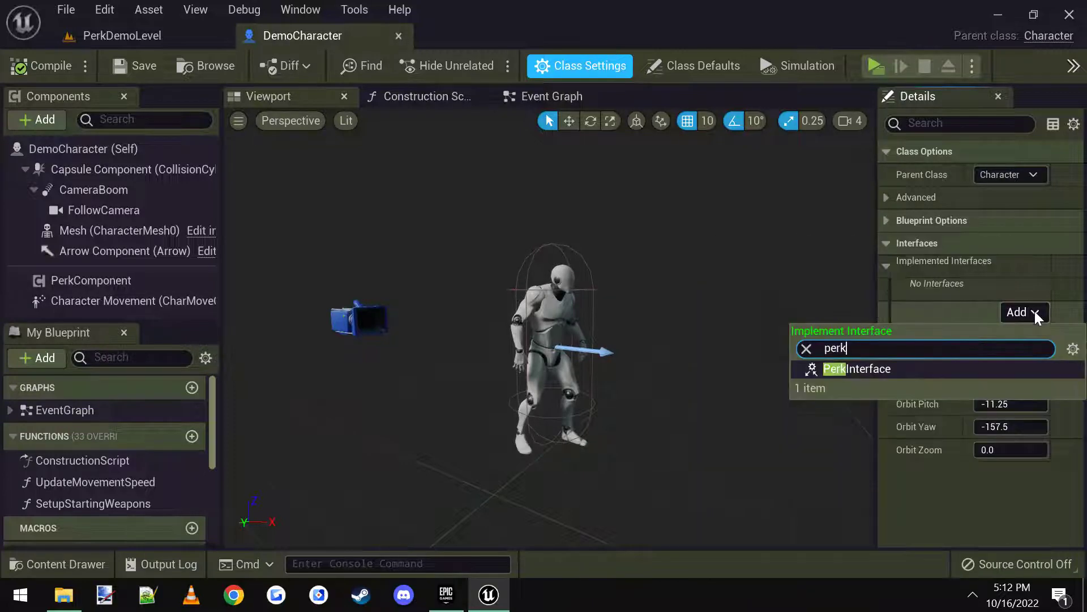
click(867, 368)
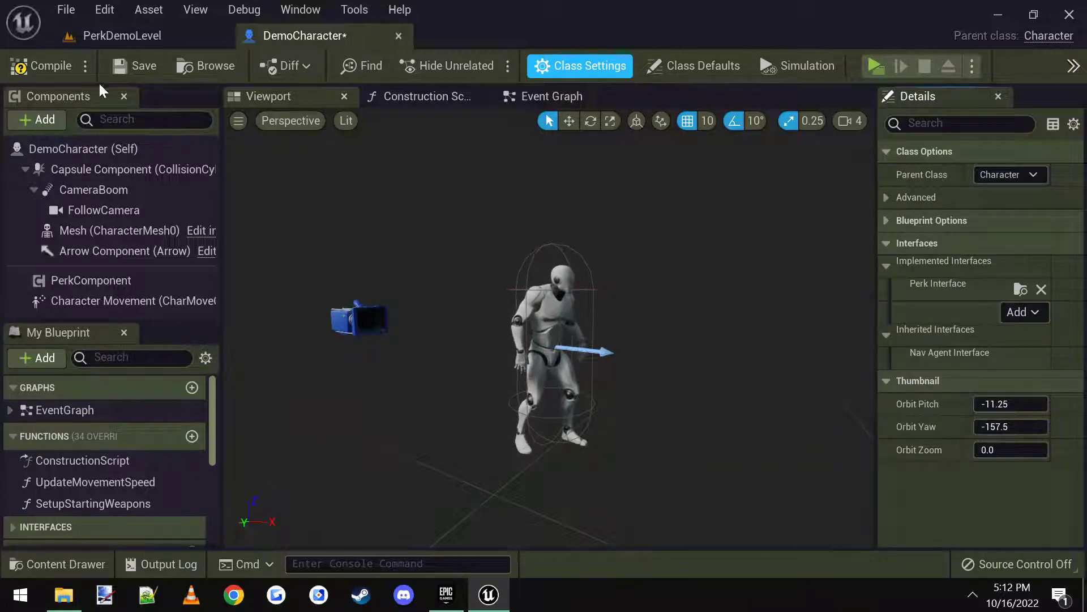
click(40, 67)
click(133, 67)
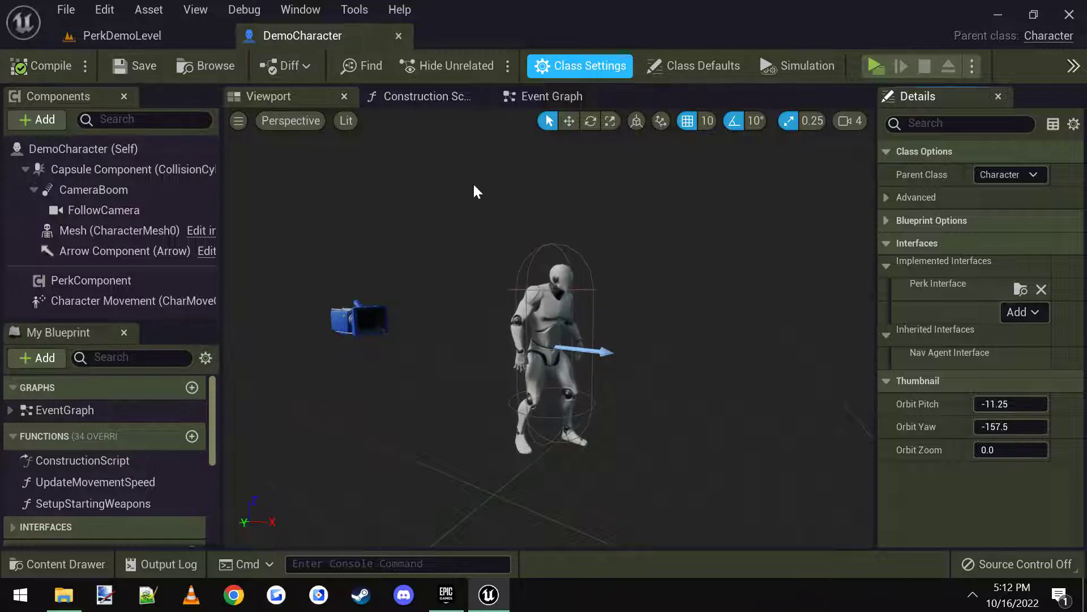
Add an Event Update Player Perks node to an empty area of the DemoCharacter event graph
click(546, 99)
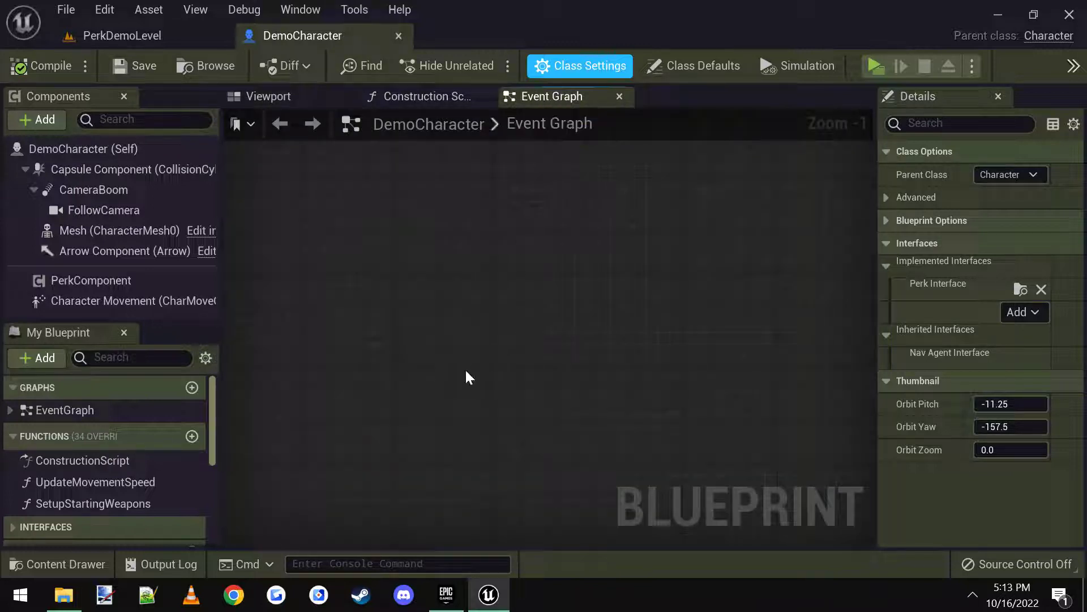
right_click(424, 284)
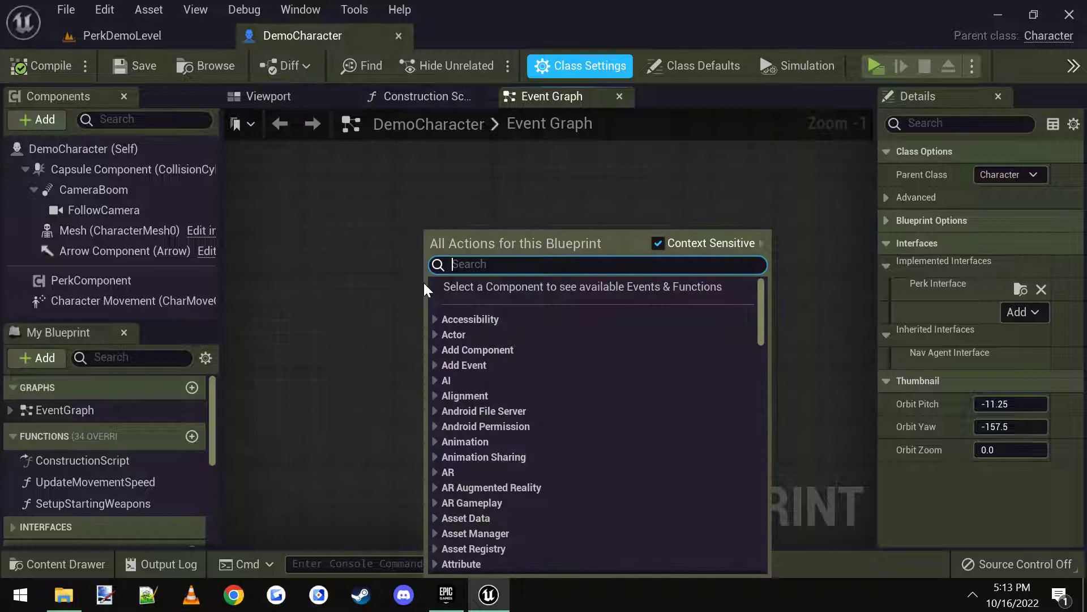
text(perk)
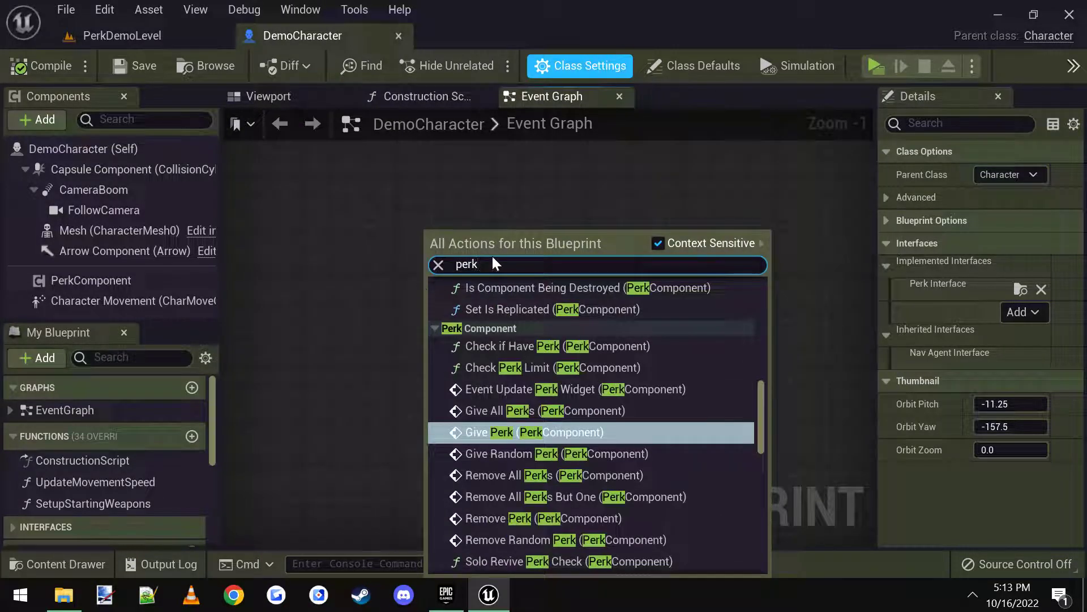
scroll(533, 383, up, 10)
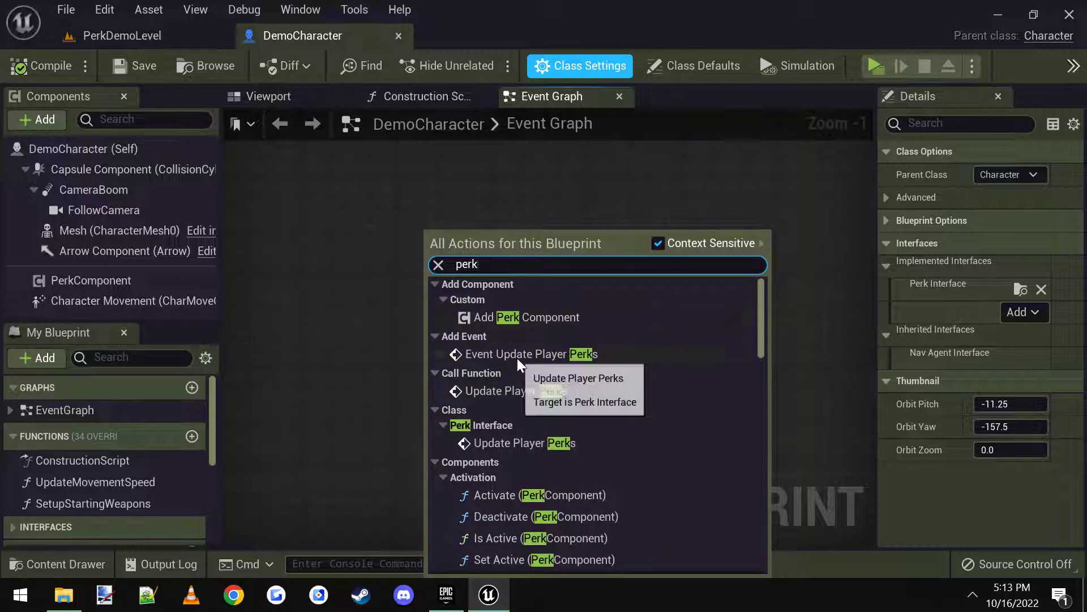
click(529, 354)
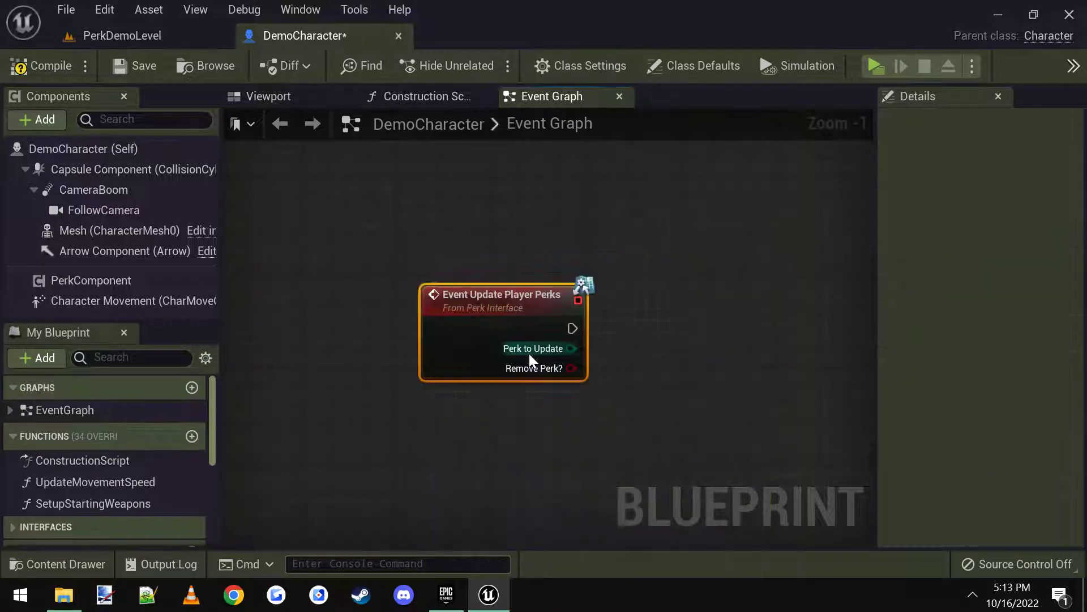
drag(454, 348, 444, 338)
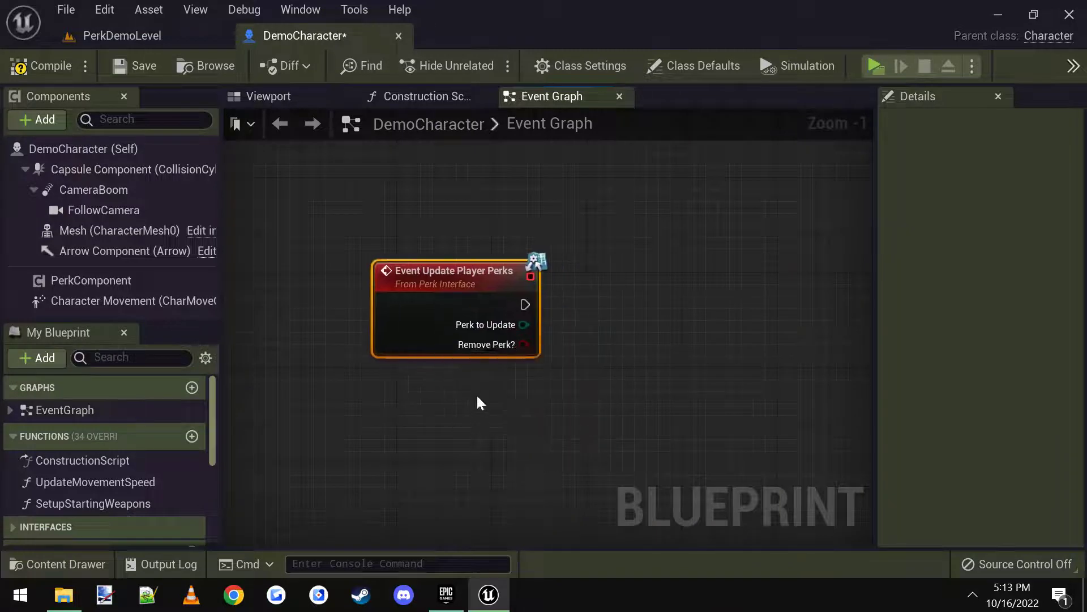
Add a Branch after Event Update Player Perks and wire Remove Perk? into its Condition
scroll(491, 399, down, 1)
right_drag(510, 407, 412, 375)
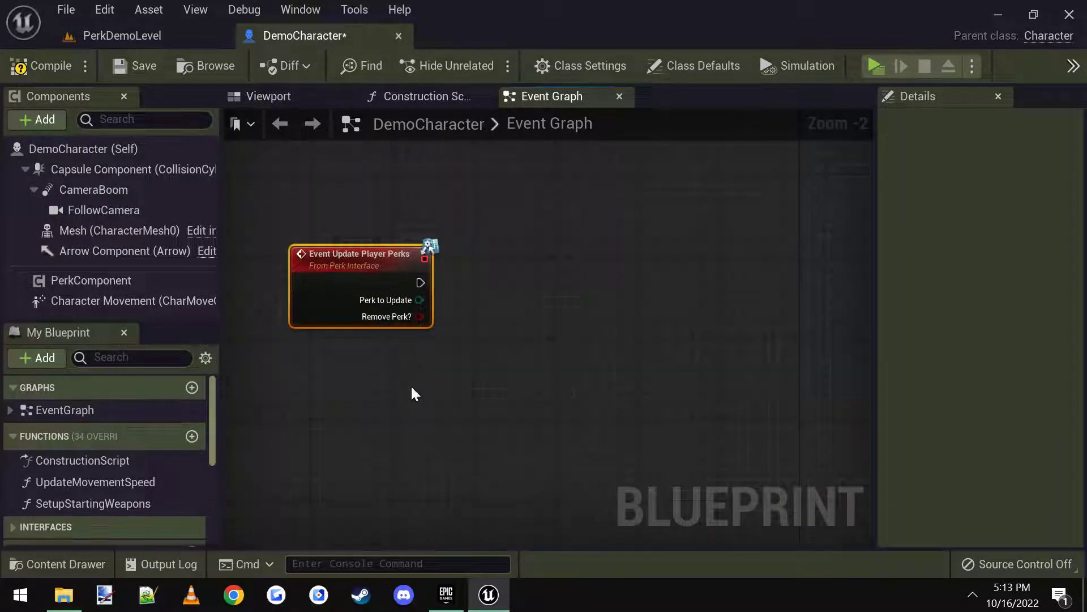
right_drag(471, 396, 465, 347)
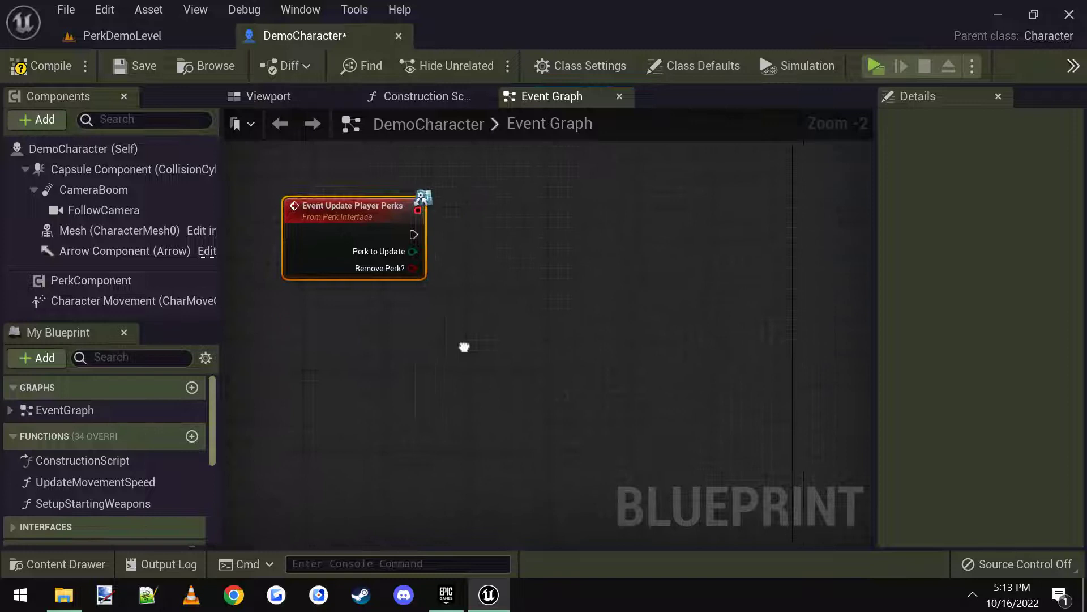
scroll(434, 272, up, 1)
right_drag(449, 250, 488, 272)
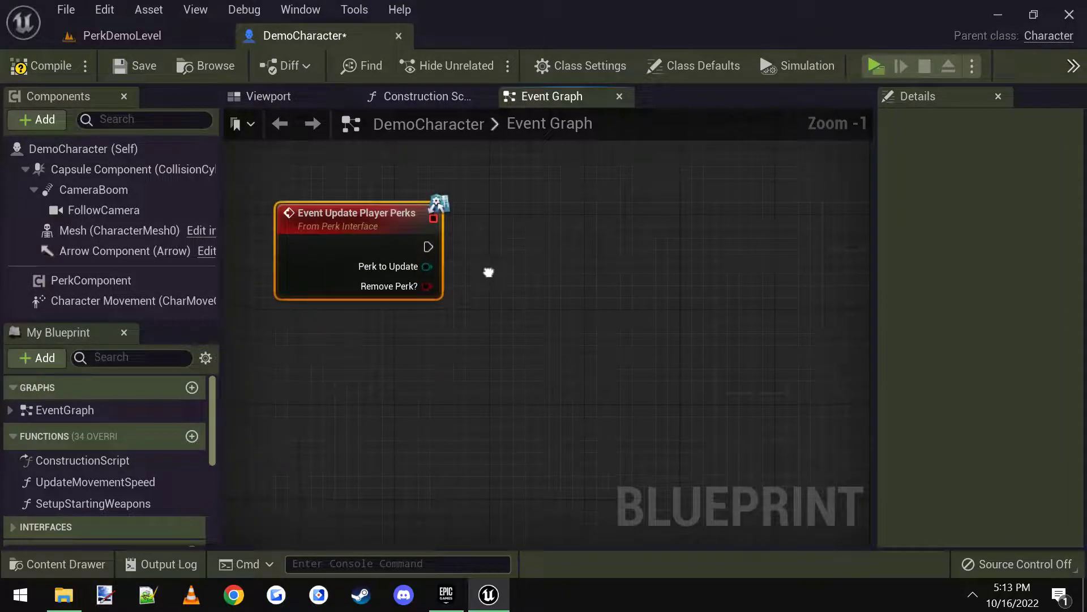
click(515, 252)
drag(426, 289, 429, 248)
drag(553, 277, 543, 239)
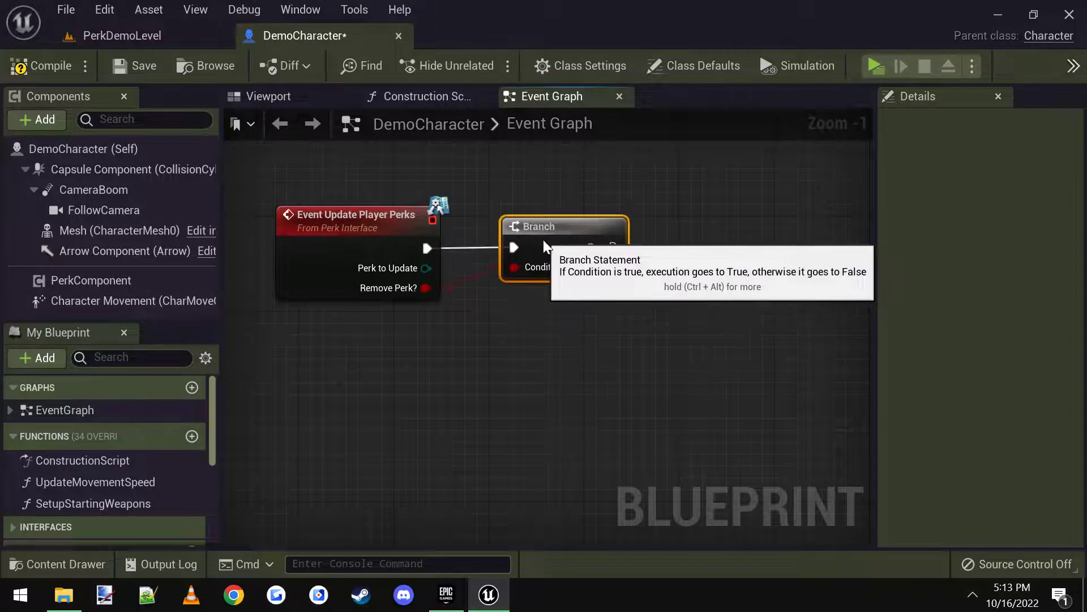
Create a Switch on PerkEnum from Perk to Update, place it above the Branch and connect it to the Branch's True output
right_drag(520, 319, 485, 315)
click(485, 315)
drag(398, 267, 566, 363)
text(swi)
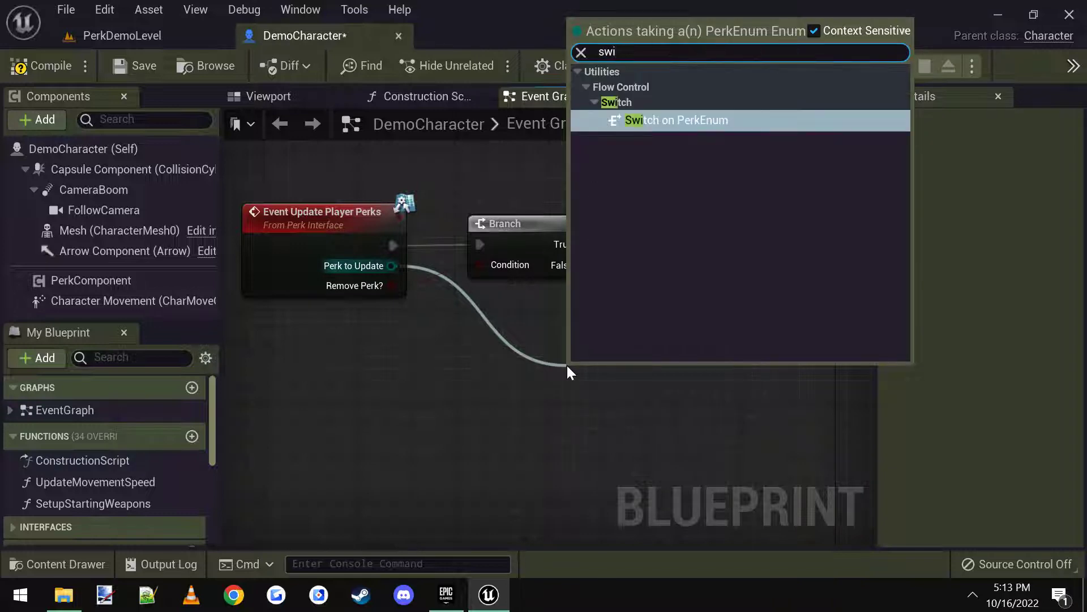
key(Return)
right_drag(623, 393, 645, 455)
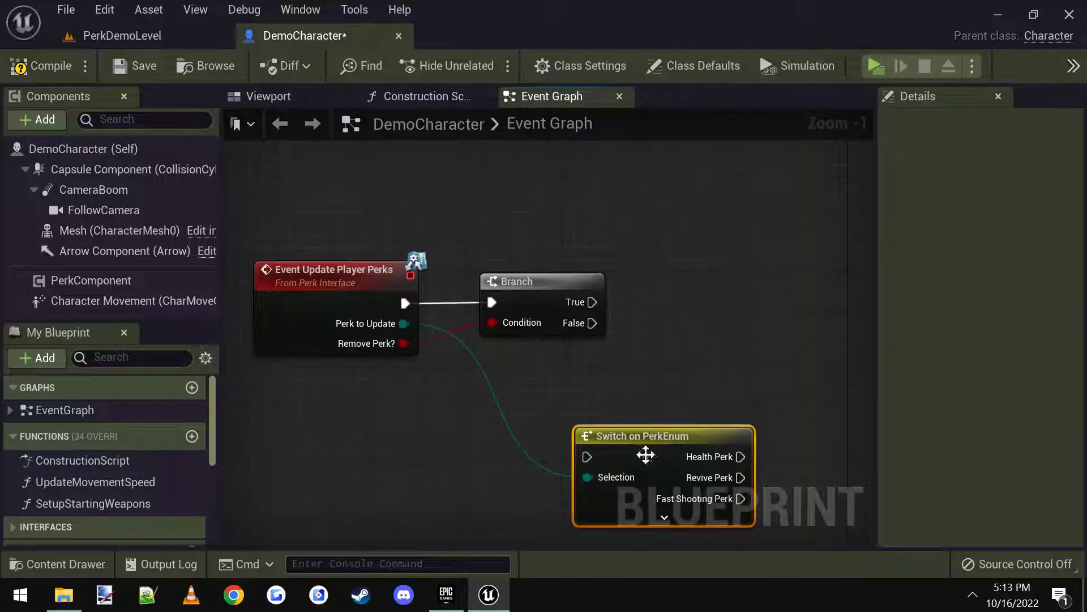
drag(646, 454, 731, 181)
drag(593, 302, 682, 186)
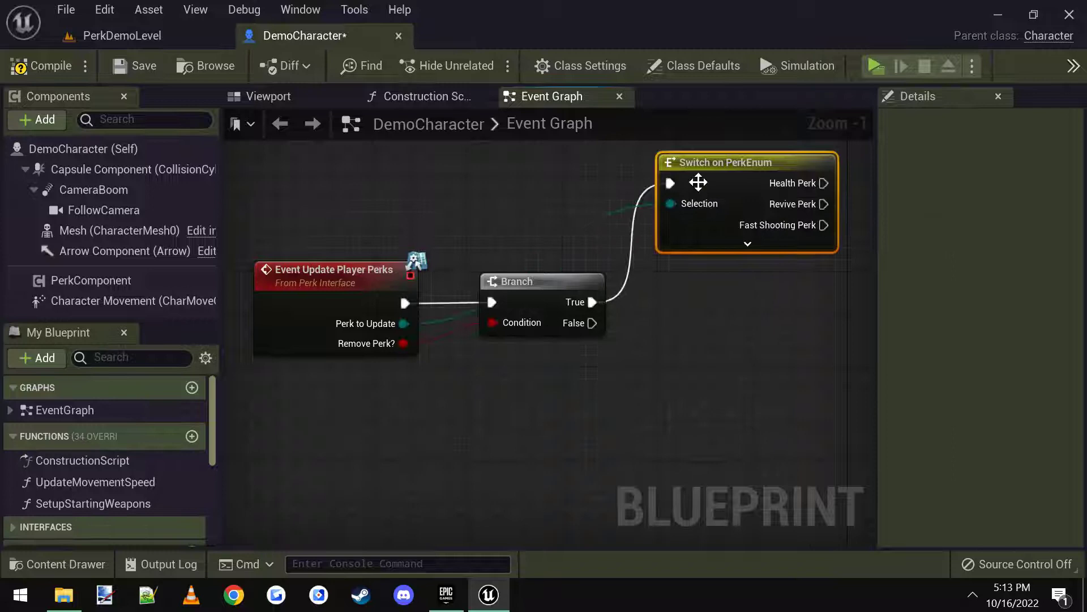
Duplicate the PerkEnum switch below the first, wiring it to the Branch's False output and Perk to Update, and align both switches
key(ctrl+c)
click(690, 338)
key(ctrl+v)
mouse_move(593, 323)
mouse_down()
mouse_move(662, 379)
mouse_move(589, 328)
mouse_up()
click(632, 383)
drag(646, 393, 404, 323)
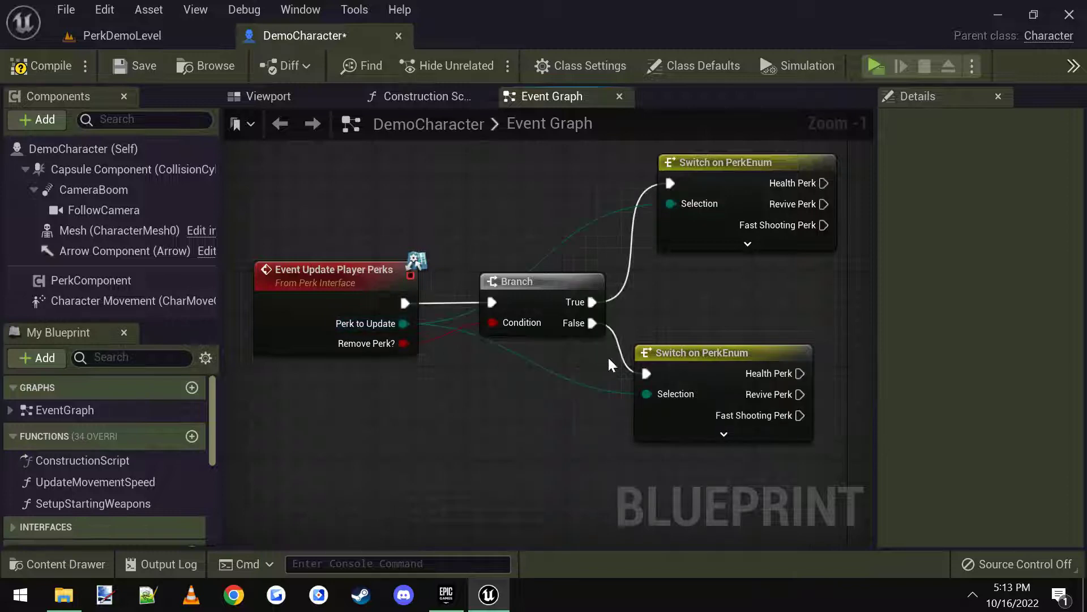
scroll(674, 385, down, 1)
right_drag(700, 367, 629, 365)
drag(630, 361, 651, 360)
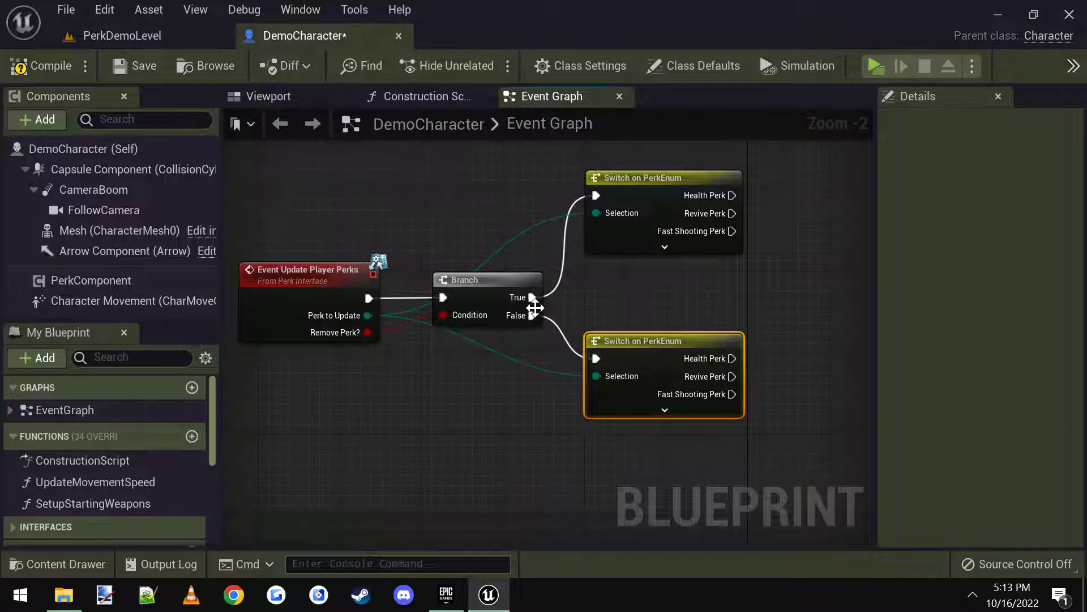
Add the node comment "Remove Perk Logic Here" to the PerkEnum switch on the True branch
right_drag(660, 189, 617, 218)
click(617, 218)
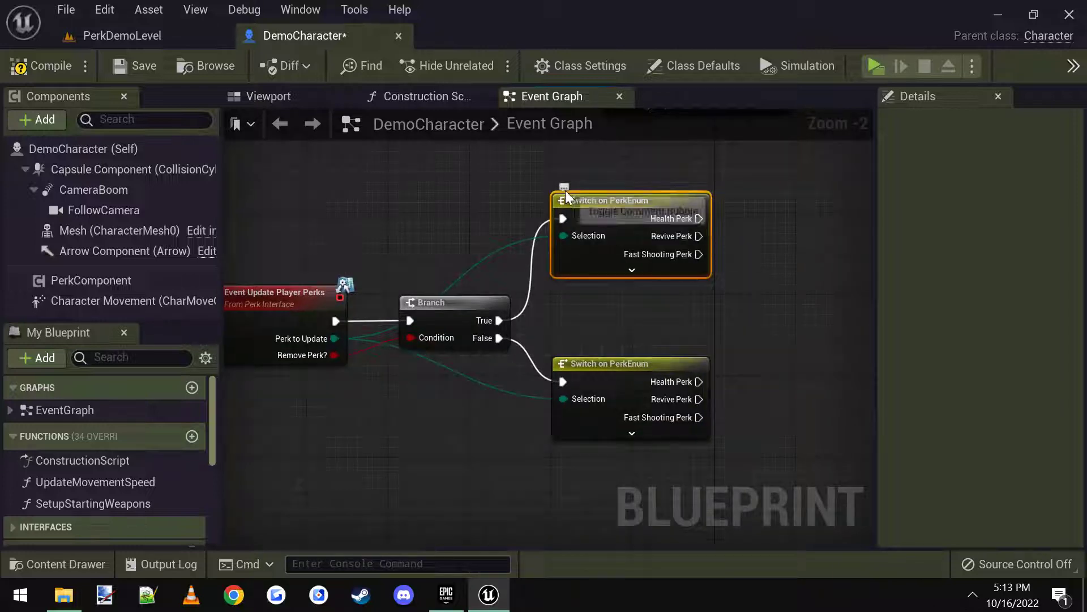
text(Remo)
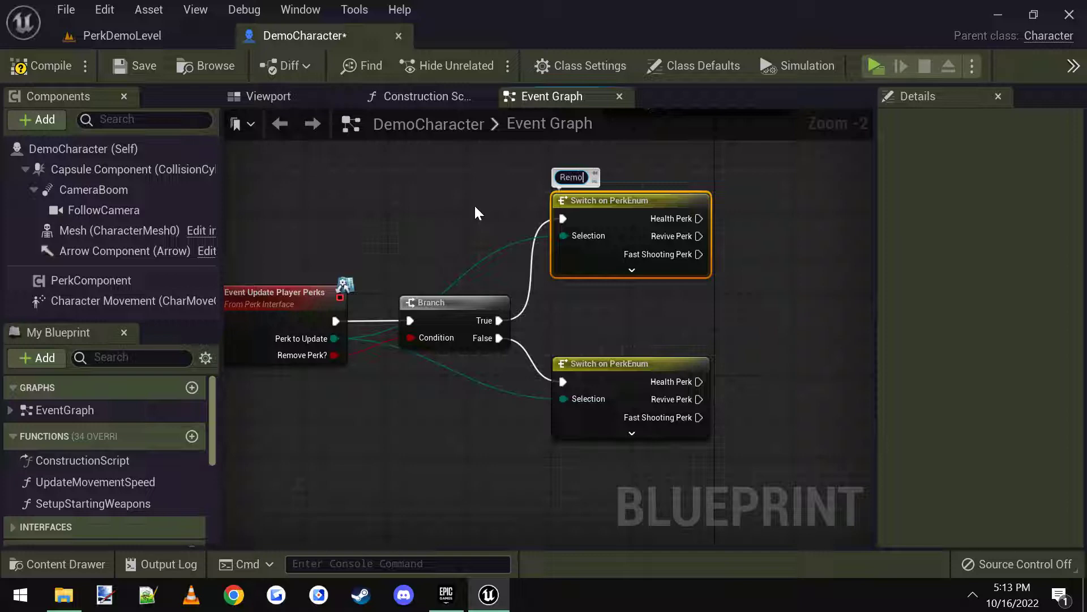
text(ve Perk Lo)
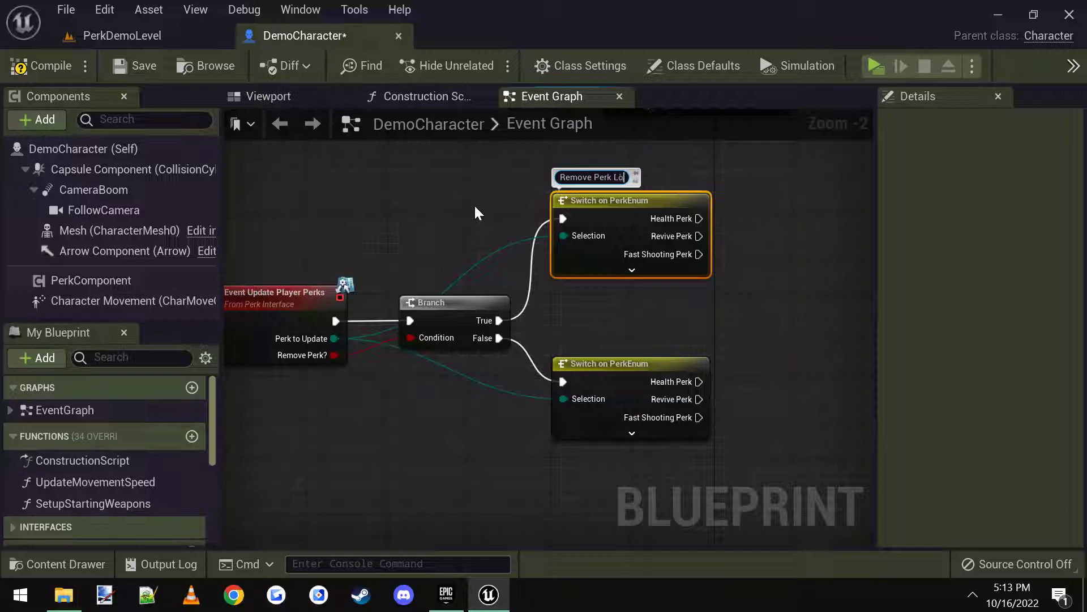
text(gic Here)
key(Return)
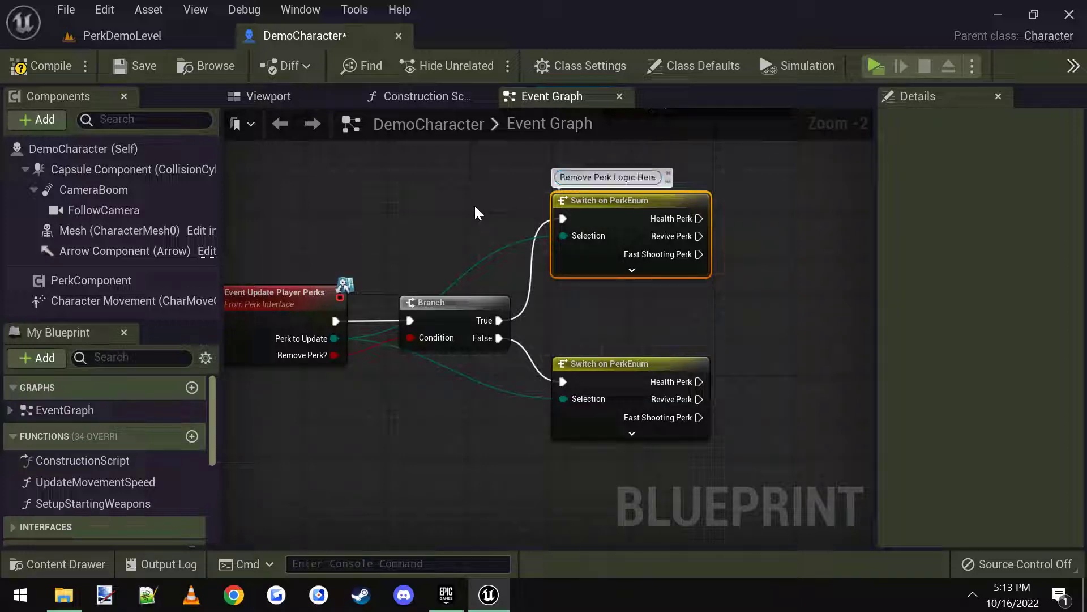
mouse_move(690, 307)
right_down()
mouse_move(654, 323)
mouse_move(679, 324)
right_up()
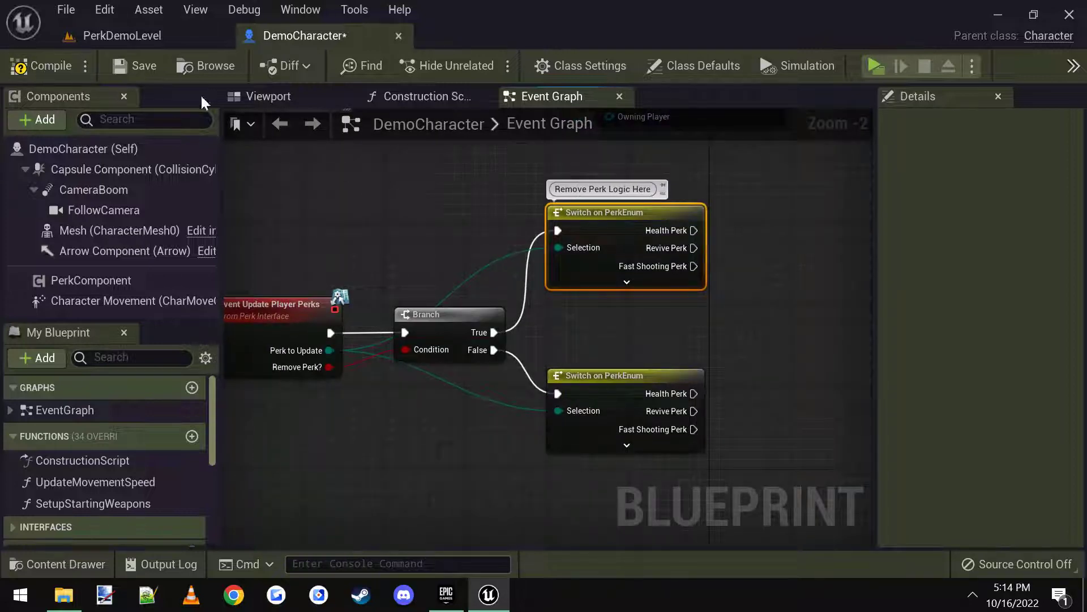
Look around the PerkDemoLevel scene and return to the DemoCharacter event graph
click(122, 35)
key(w)
right_drag(227, 186, 229, 210)
key(s)
click(273, 38)
right_drag(722, 245, 559, 241)
mouse_move(533, 238)
mouse_down()
mouse_move(632, 193)
mouse_move(734, 277)
mouse_move(707, 246)
mouse_move(775, 258)
mouse_move(681, 239)
mouse_up()
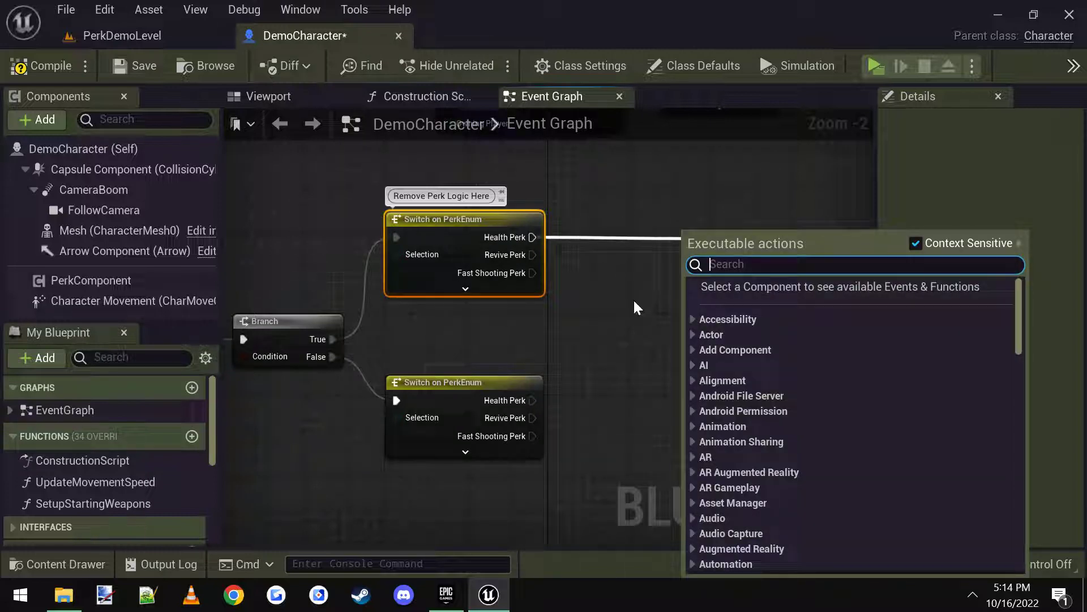
right_click(610, 282)
right_drag(552, 311, 593, 259)
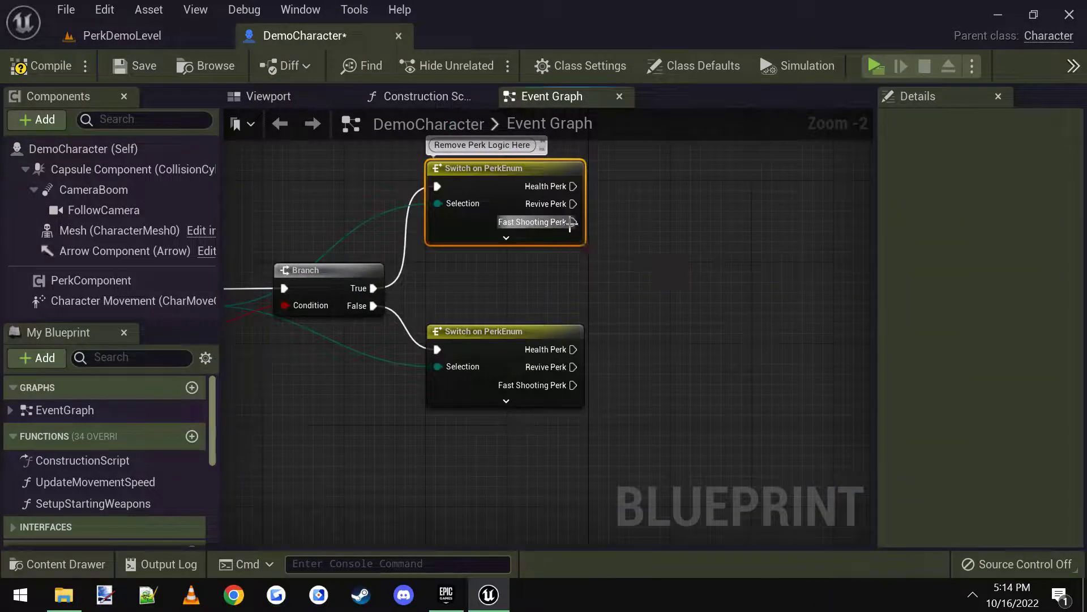
drag(573, 222, 713, 251)
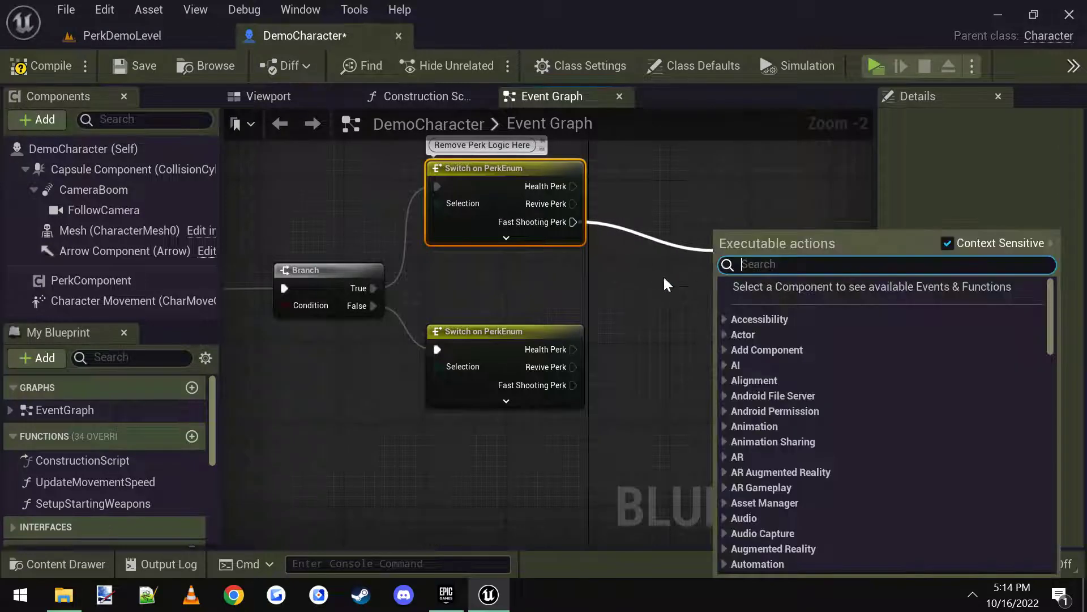
mouse_move(619, 343)
right_down()
mouse_move(764, 294)
mouse_move(754, 289)
right_up()
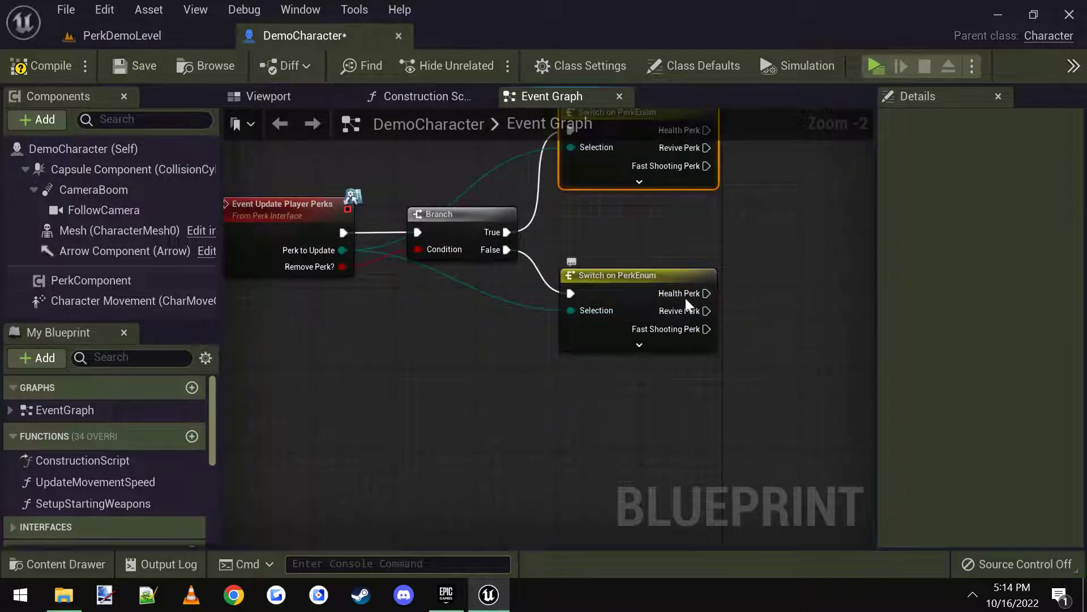
mouse_move(707, 293)
mouse_down()
mouse_move(800, 260)
mouse_move(811, 243)
mouse_move(807, 260)
mouse_move(810, 237)
mouse_up()
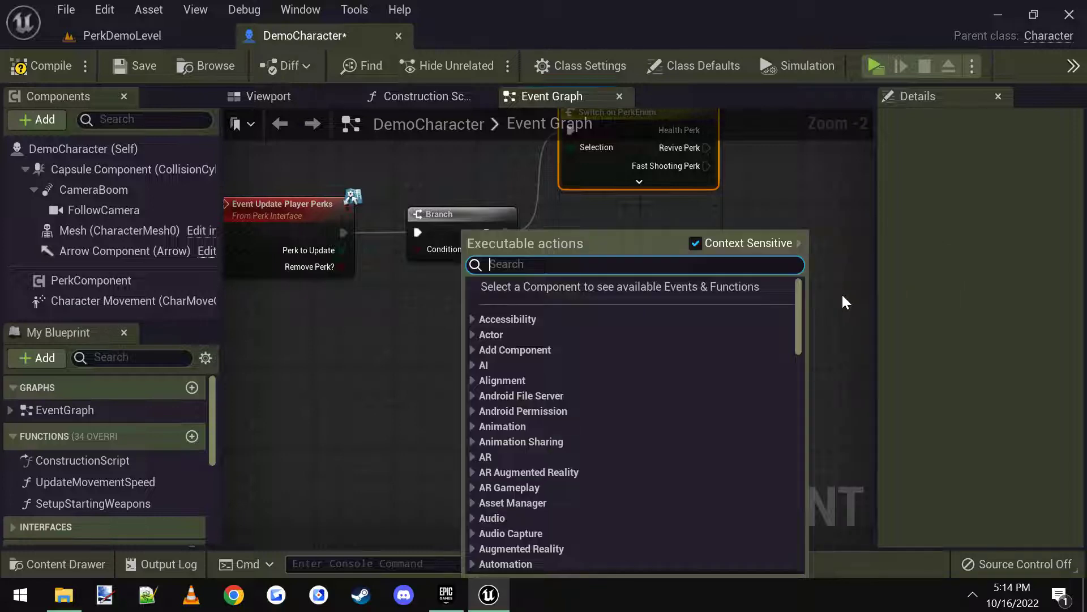
right_drag(841, 293, 717, 300)
drag(583, 291, 676, 236)
mouse_move(579, 329)
mouse_down()
mouse_move(694, 380)
mouse_move(703, 368)
mouse_up()
click(606, 389)
right_drag(606, 389, 663, 453)
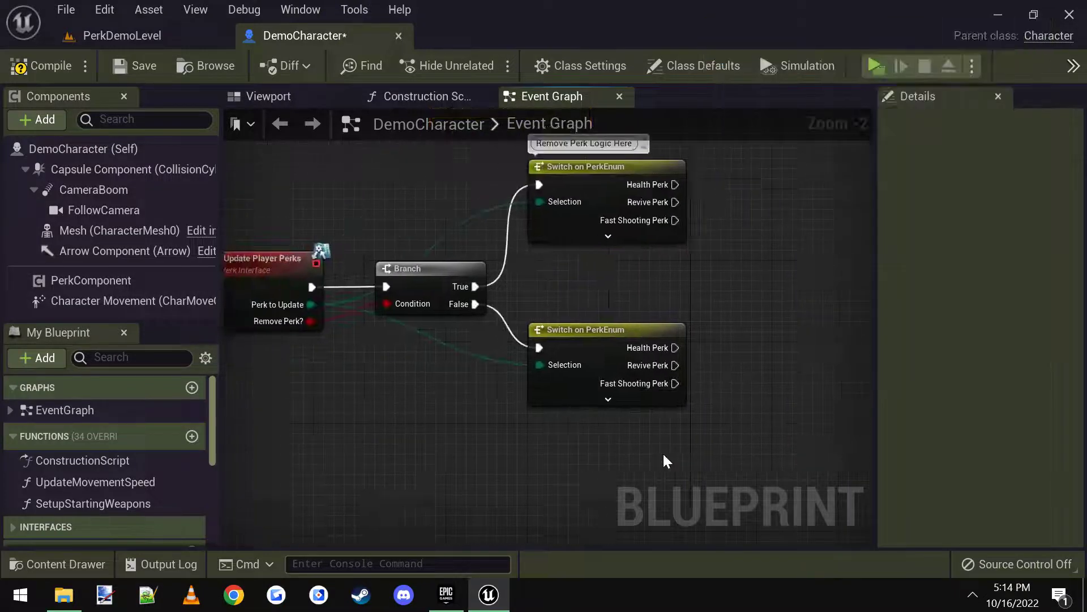
Expand the lower PerkEnum switch to view all its perk outputs, and collapse it again
scroll(626, 447, down, 1)
right_drag(607, 418, 610, 374)
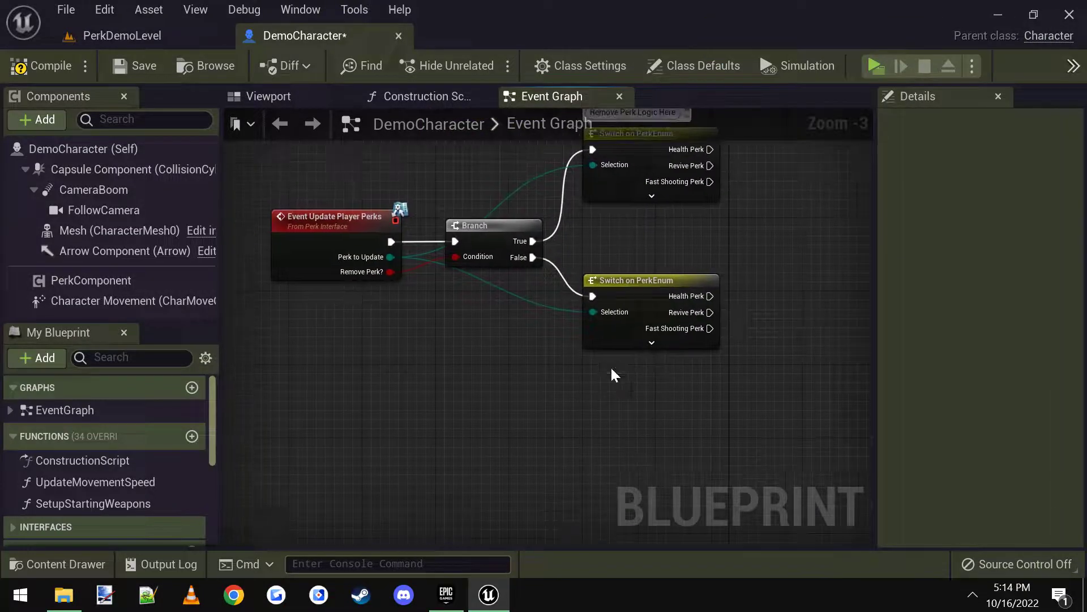
click(652, 343)
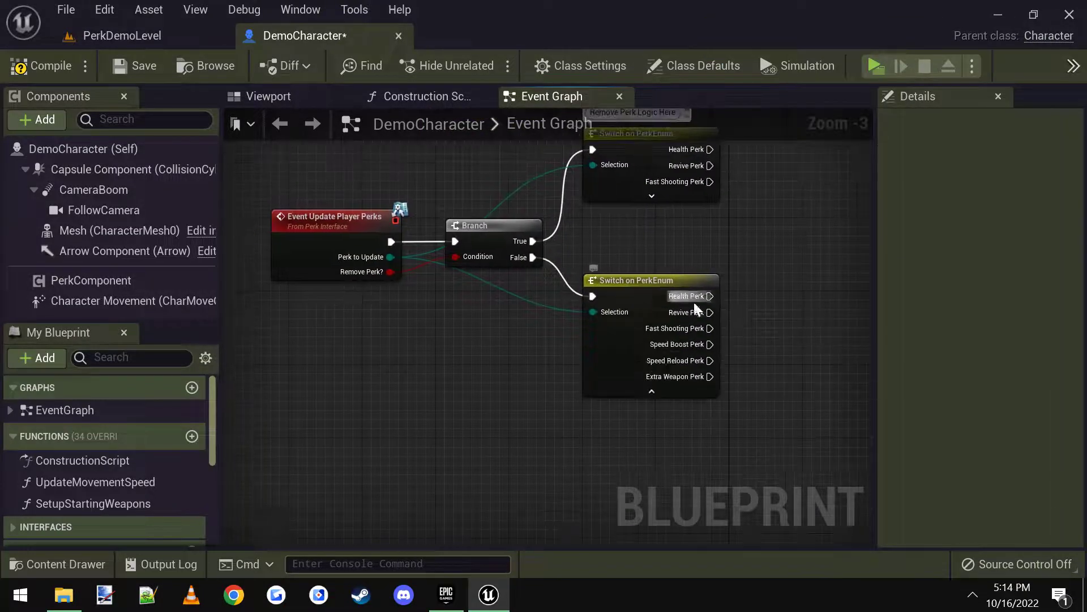
click(652, 388)
right_drag(631, 213, 599, 287)
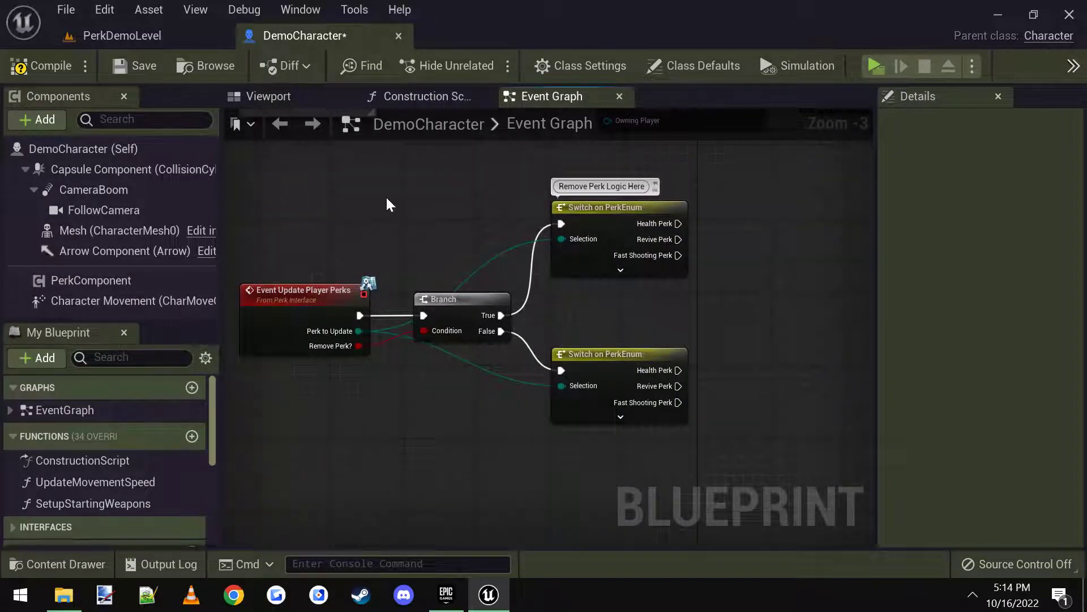
Open the PerkDemoCharacter blueprint from PerkSystem/DemoAssets/ThirdPersonBP/Blueprints in the project content of PerkDemoLevel
click(125, 35)
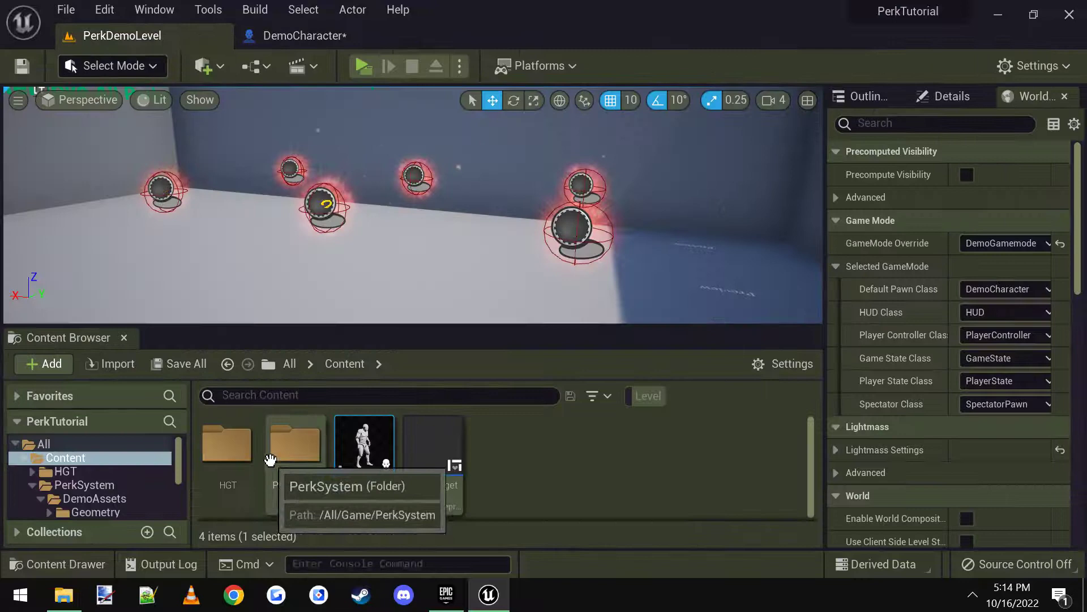
click(296, 470)
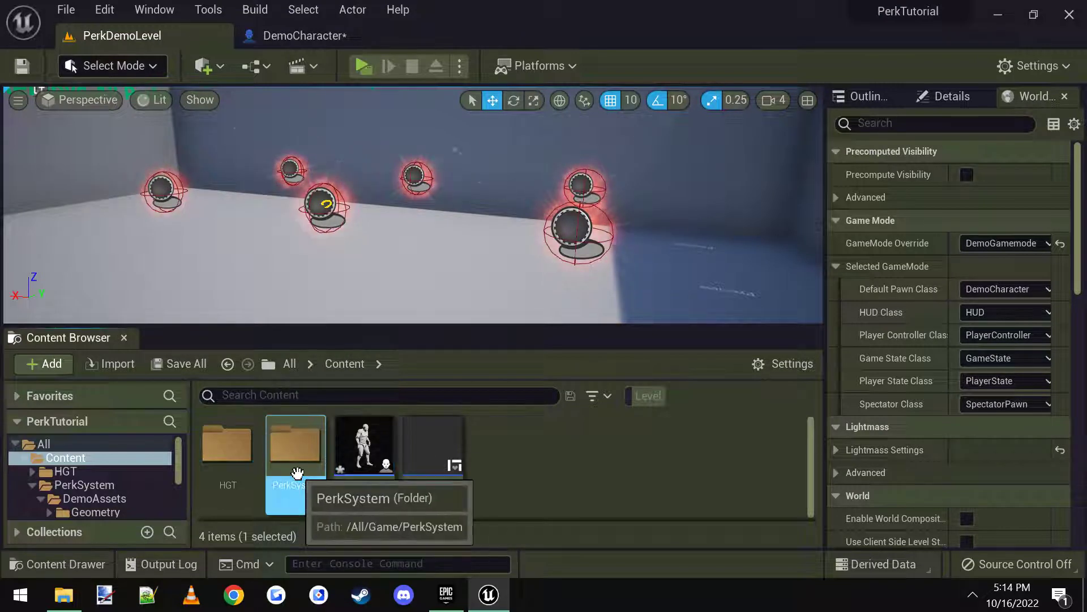
double_click(296, 471)
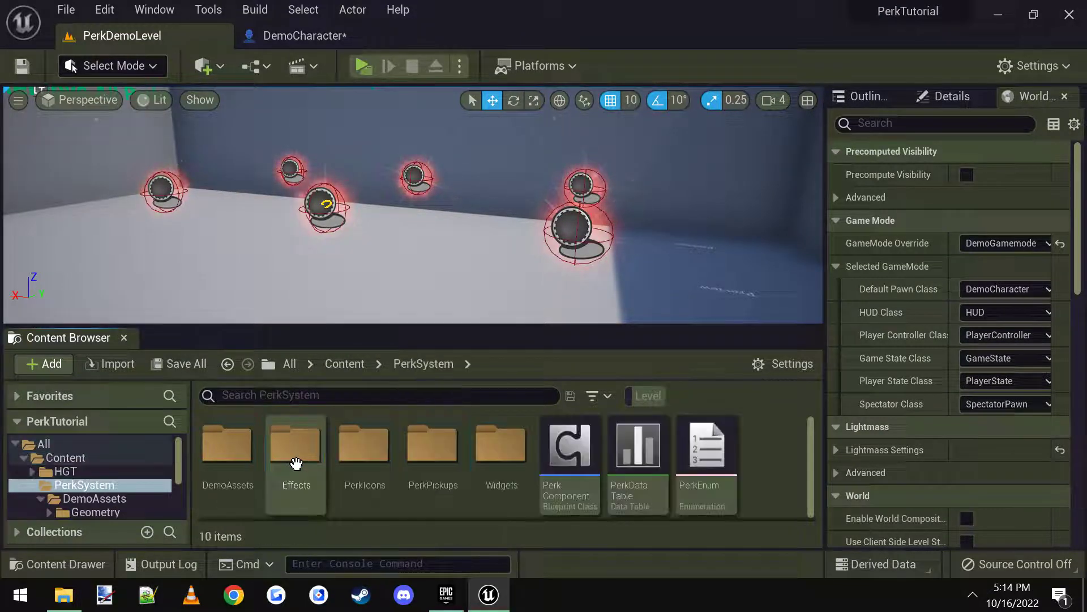
double_click(244, 481)
double_click(499, 439)
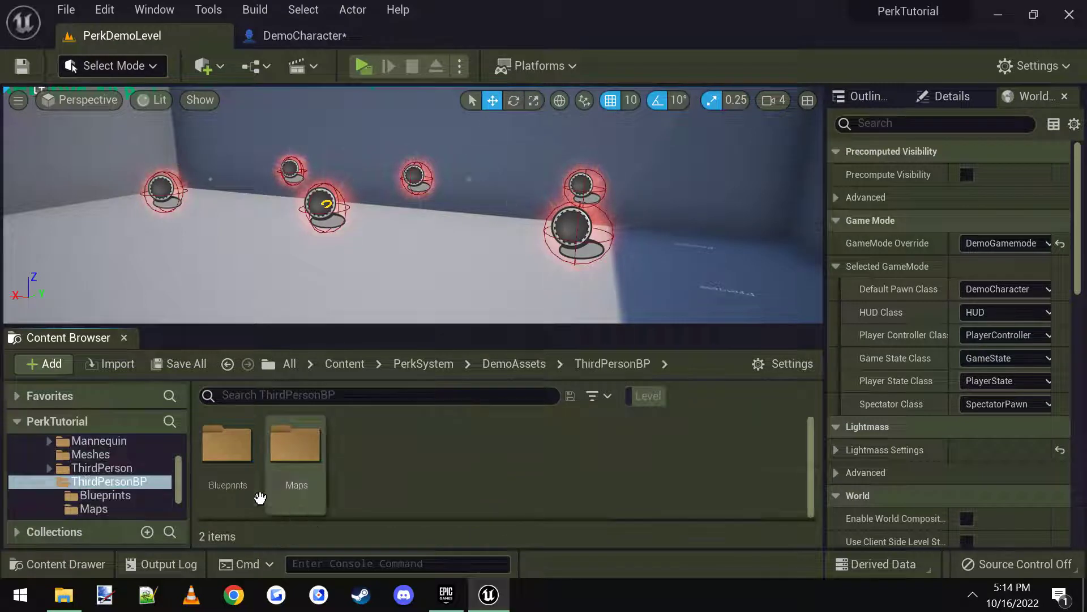
double_click(244, 476)
click(221, 453)
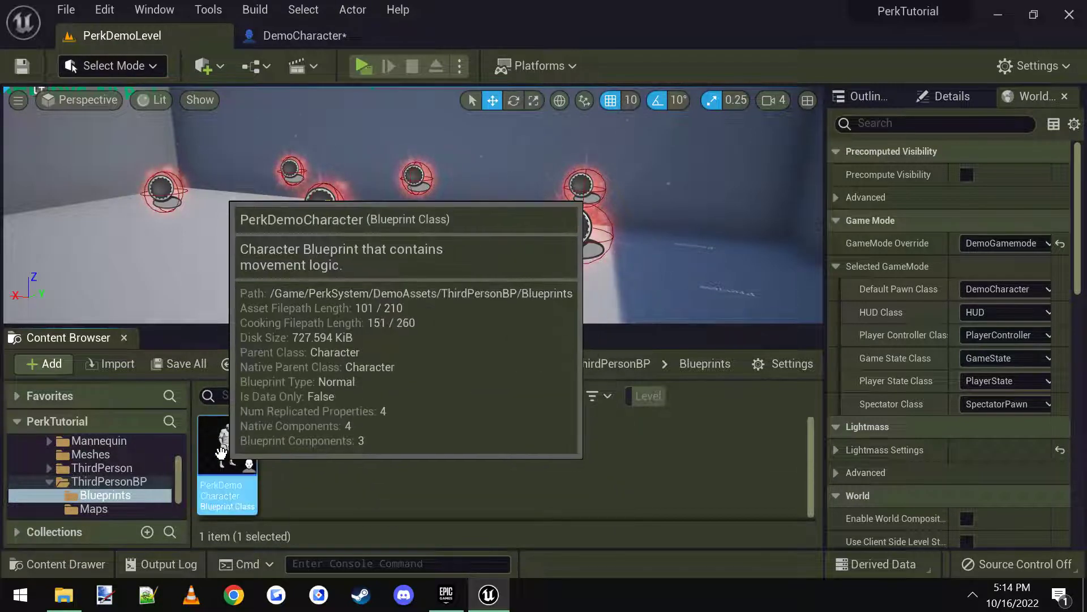
double_click(220, 453)
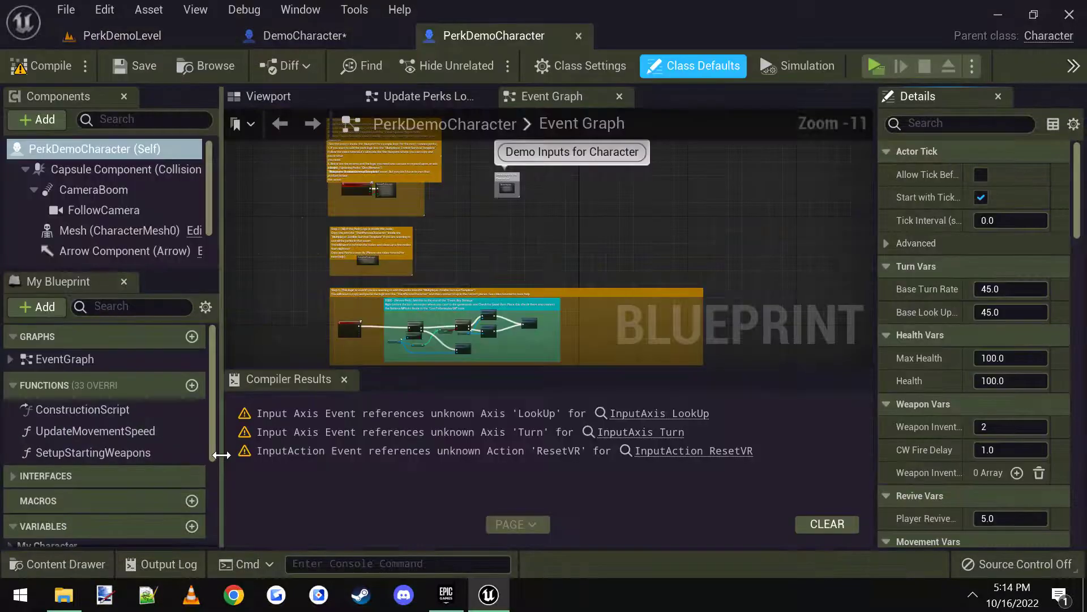
Close the compiler results and open the UpdatePerksLogic collapsed graph connected to Event Update Player Perks
click(345, 380)
right_drag(456, 220, 480, 324)
scroll(371, 340, up, 5)
scroll(399, 254, up, 5)
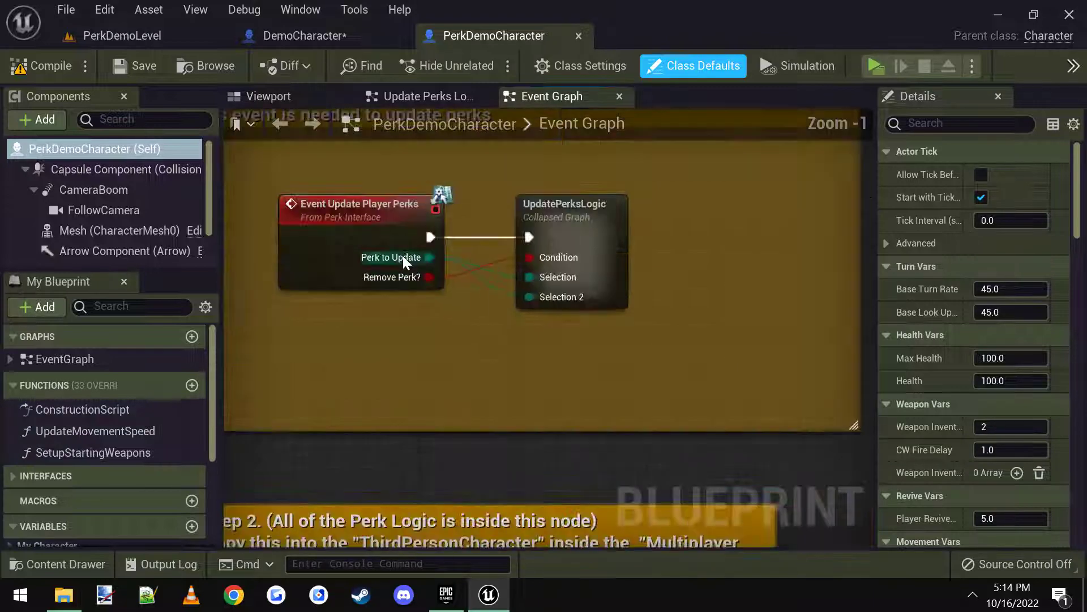
double_click(594, 226)
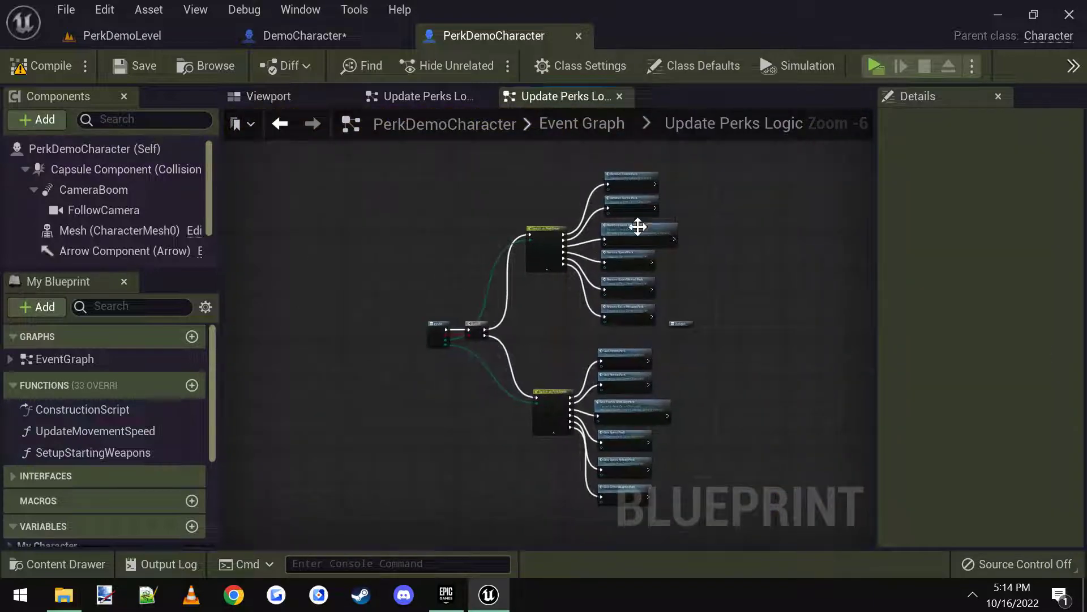
Examine the Remove and Give perk event calls wired to the two PerkEnum switches in Update Perks Logic
scroll(638, 227, up, 4)
scroll(633, 189, down, 4)
scroll(631, 253, up, 2)
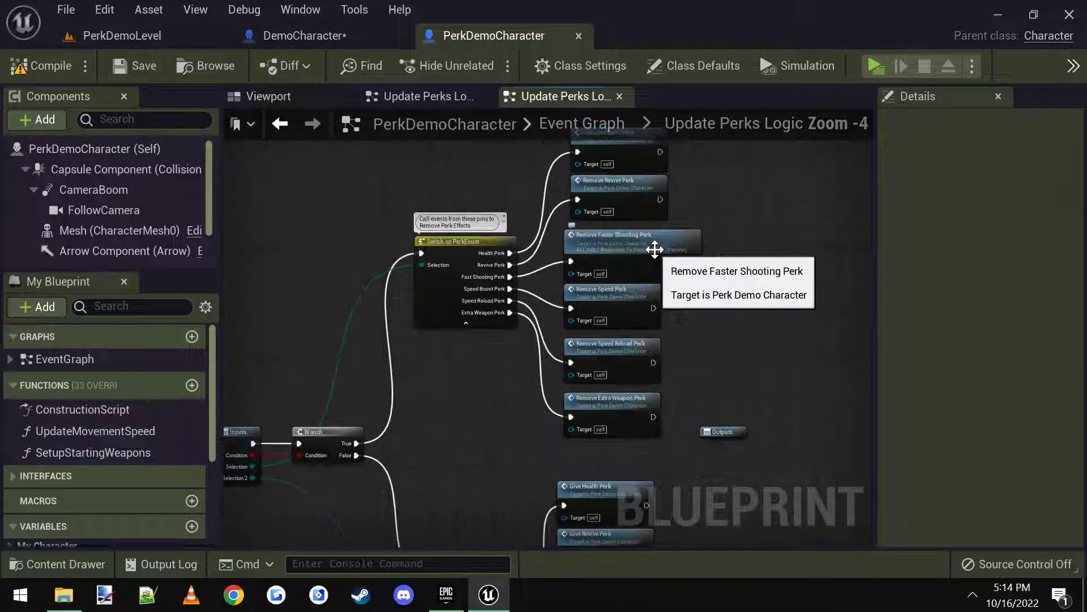
click(655, 247)
click(630, 301)
right_drag(639, 358, 650, 281)
click(648, 278)
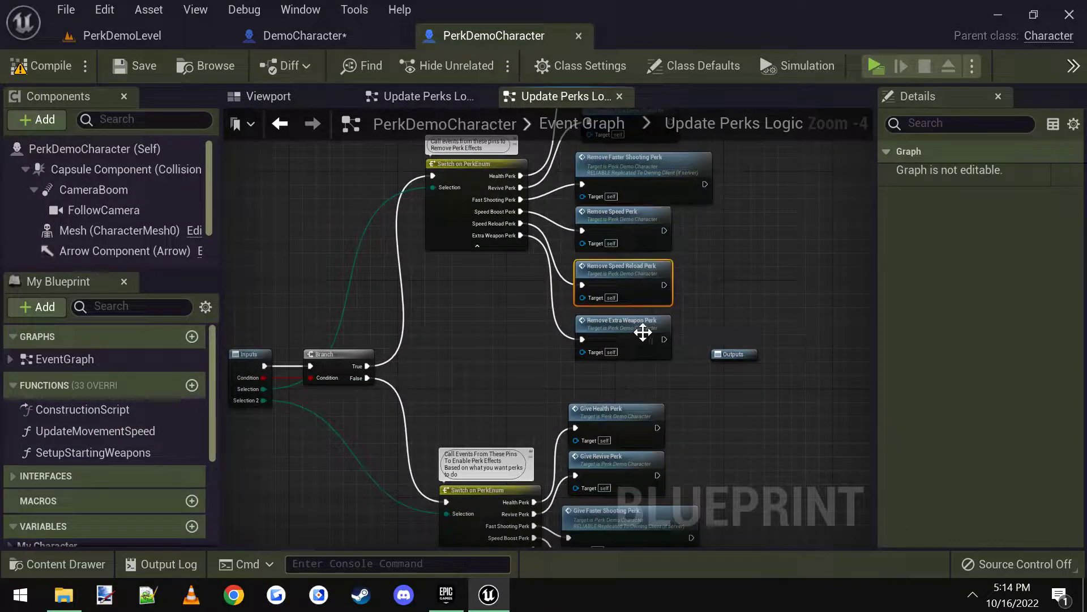
click(643, 332)
right_drag(647, 404, 635, 278)
click(621, 286)
right_drag(647, 379, 648, 318)
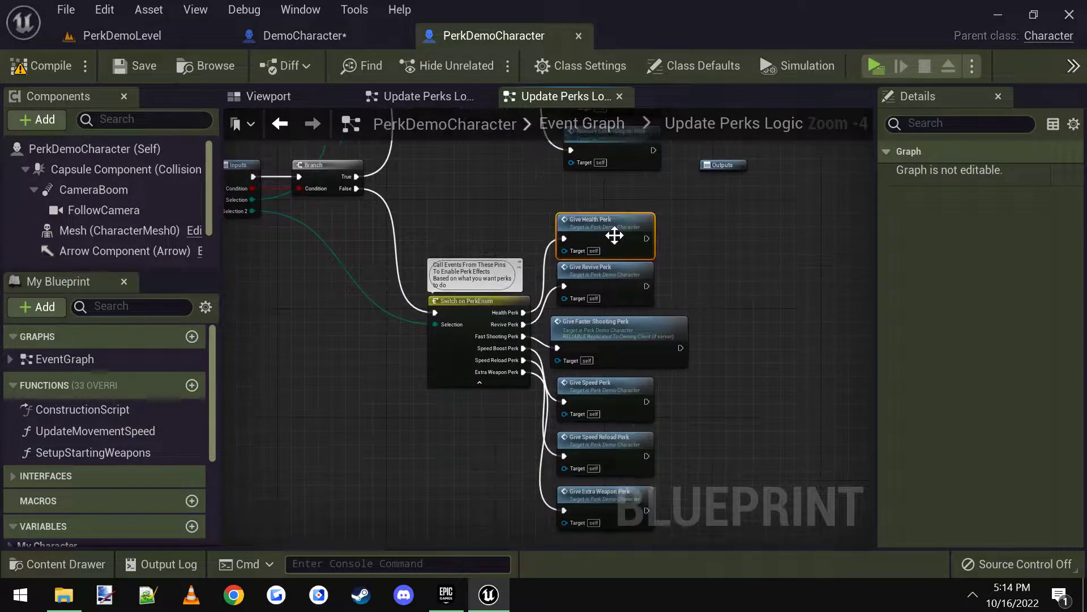
Go to the GiveHealthPerk custom event's definition and examine its node logic
scroll(614, 236, up, 2)
double_click(613, 223)
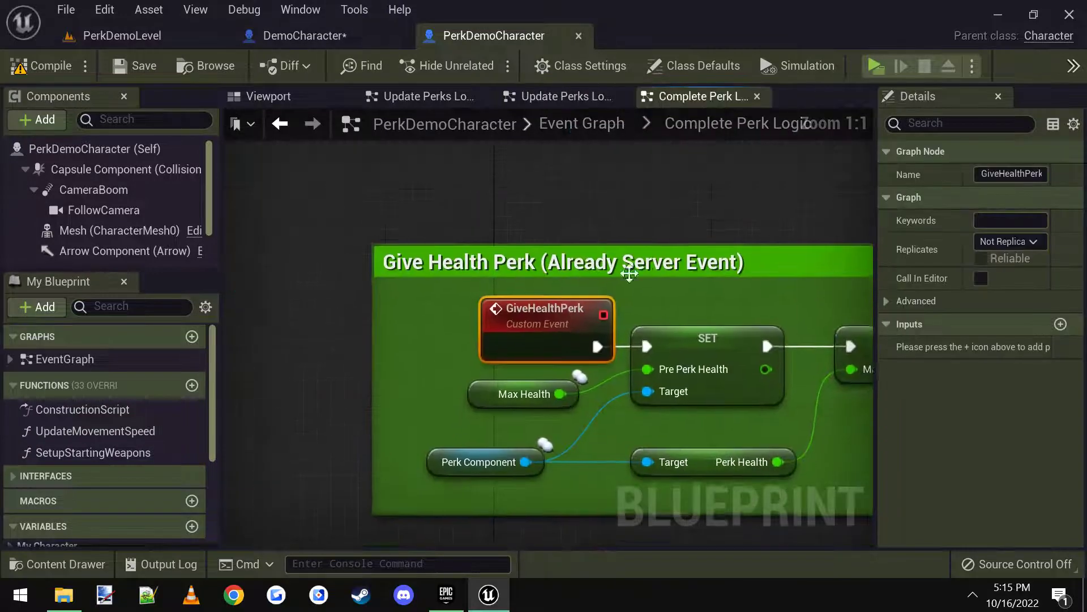
right_drag(629, 274, 470, 216)
scroll(498, 232, down, 2)
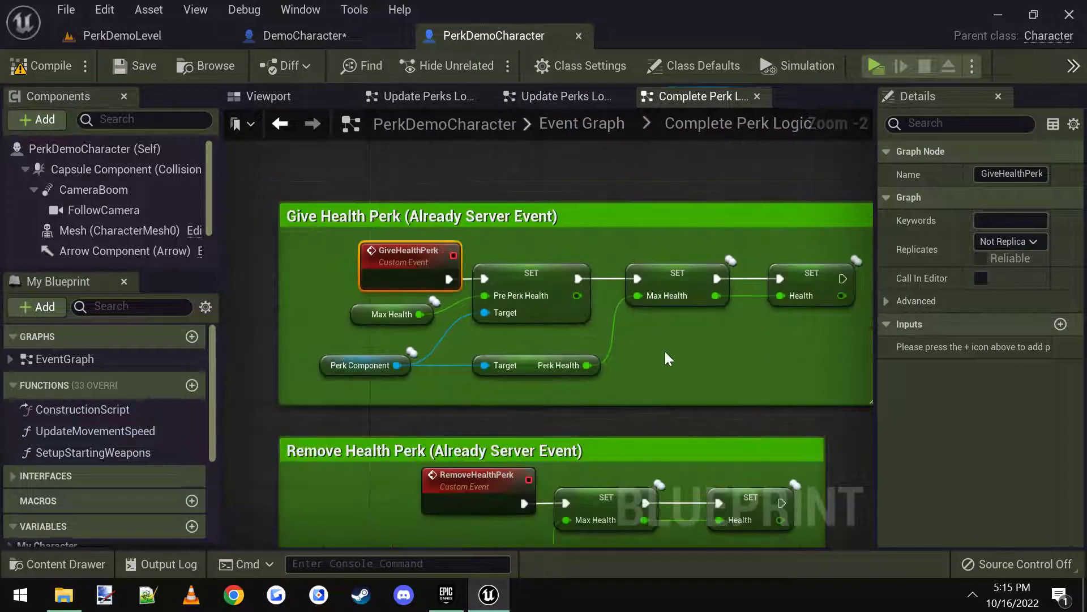
right_drag(665, 351, 626, 370)
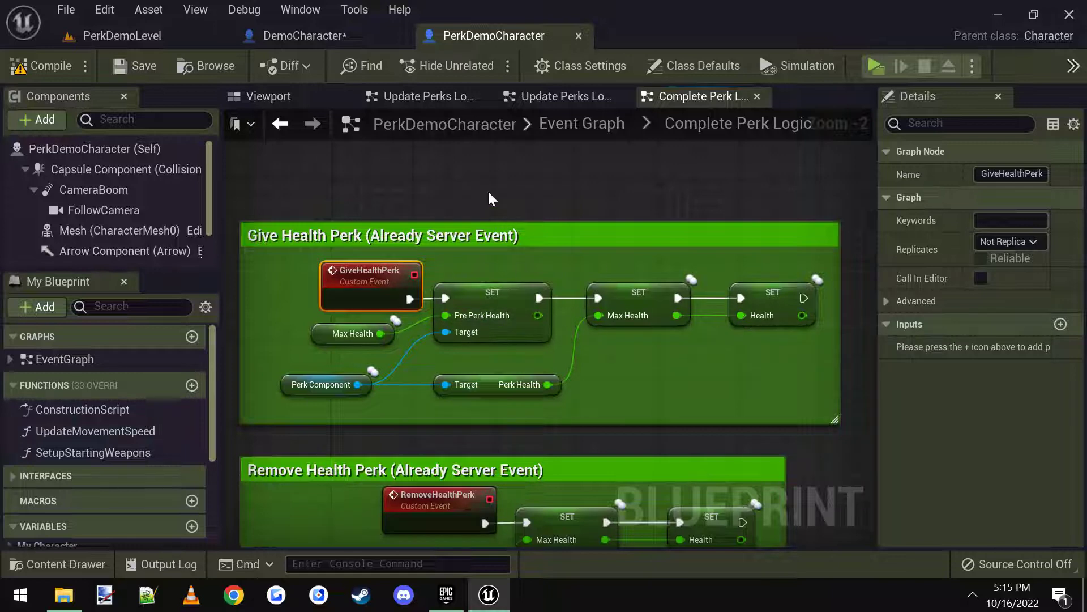
right_drag(488, 194, 497, 224)
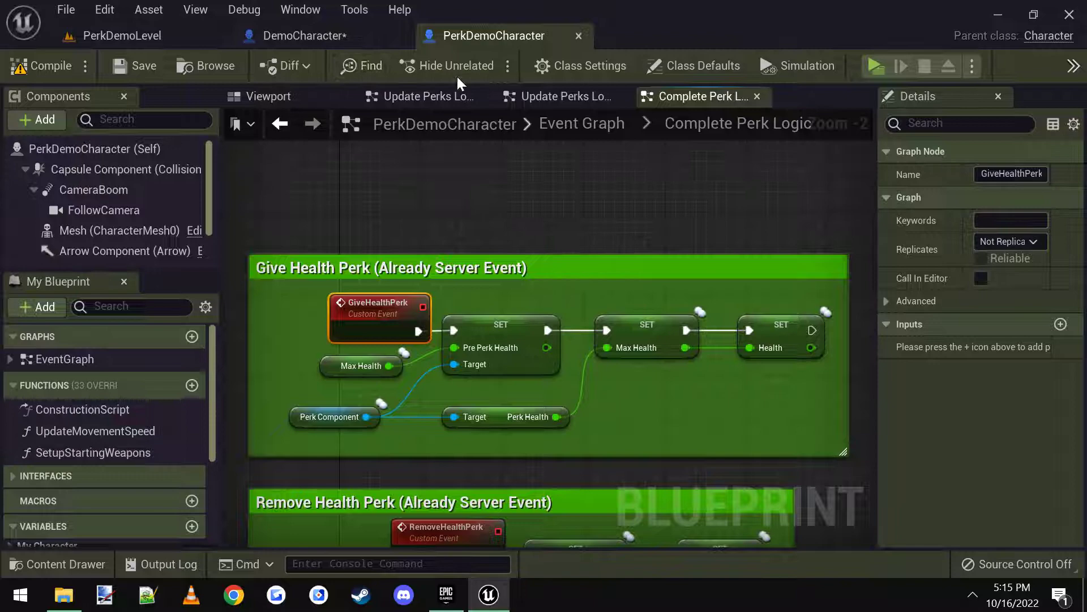
Return to PerkDemoCharacter's Event Graph and reopen the UpdatePerksLogic collapsed graph
click(580, 124)
right_drag(582, 248, 629, 368)
scroll(454, 299, up, 9)
double_click(491, 345)
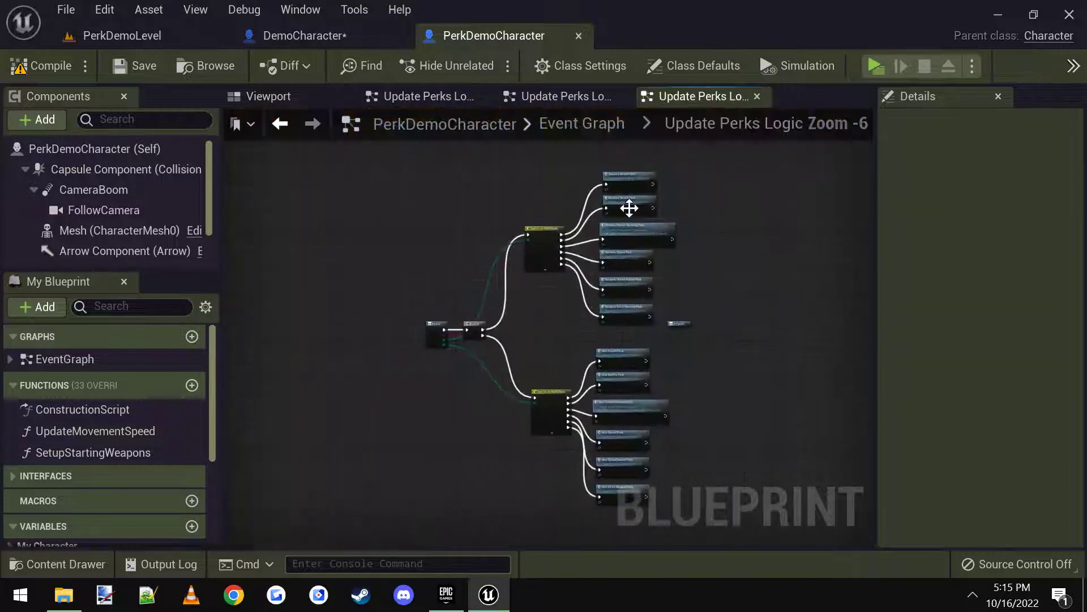
Go to the RemoveHealthPerk custom event's definition and examine how it sets Max Health and Health
scroll(653, 191, up, 4)
right_drag(652, 192, 674, 228)
double_click(600, 204)
right_drag(618, 273, 388, 295)
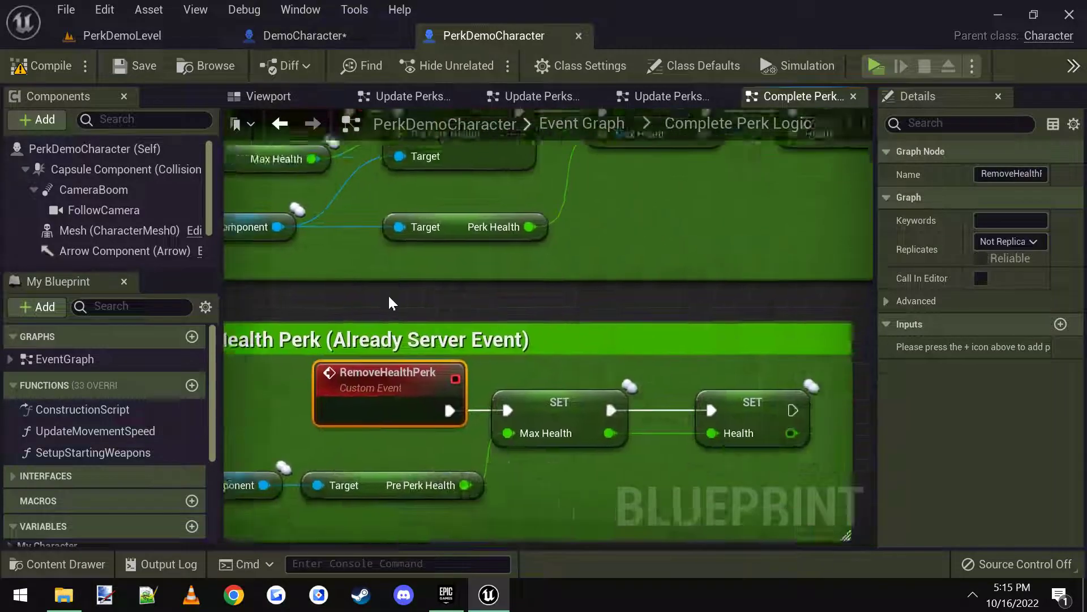
scroll(389, 297, down, 1)
right_drag(527, 417, 600, 360)
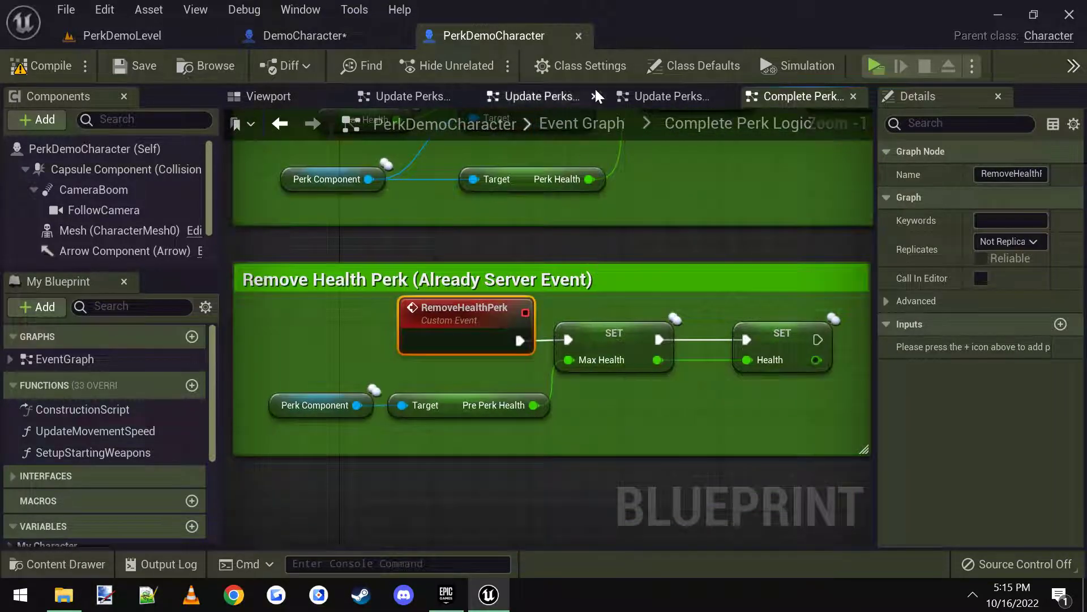
Return to PerkDemoCharacter's main Event Graph and switch back to the DemoCharacter event graph
click(584, 127)
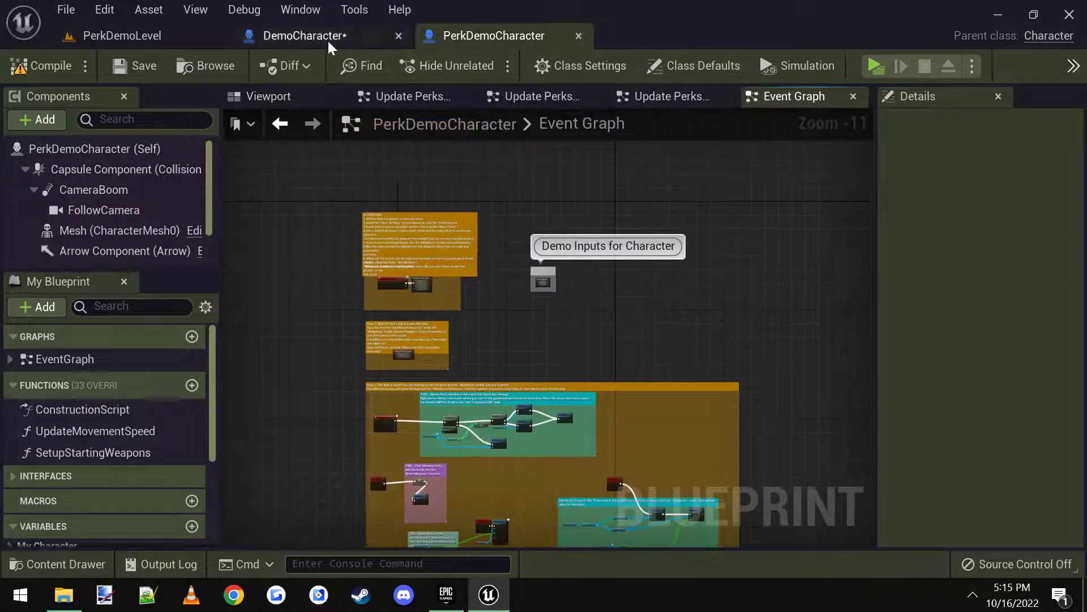
click(329, 39)
right_drag(423, 228, 417, 280)
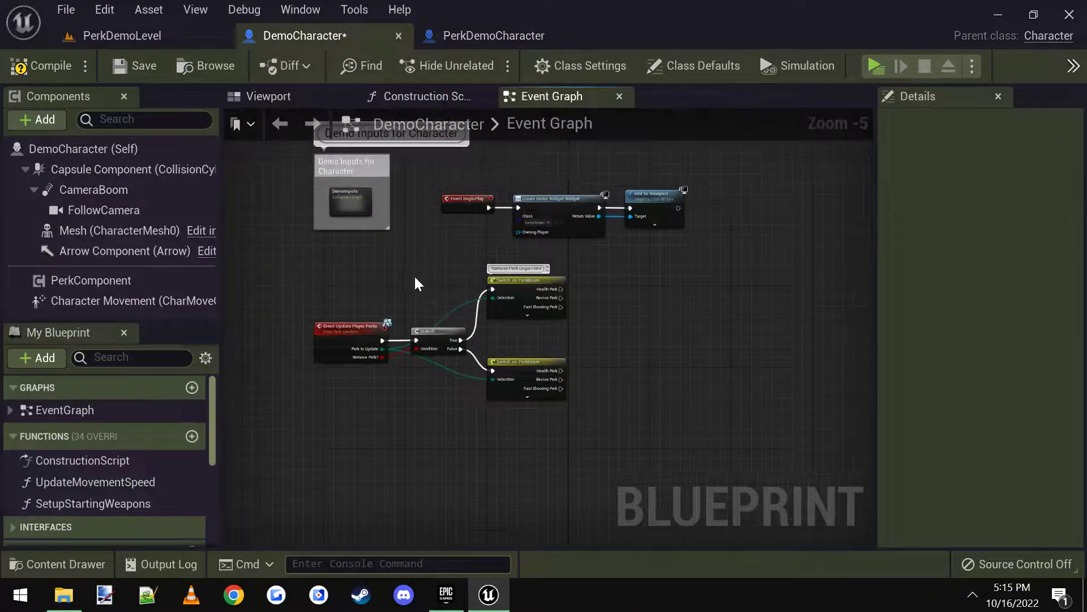
View the perk pedestals in PerkDemoLevel and open the DemoWidget blueprint from the Content folder
click(135, 35)
right_drag(413, 204, 249, 187)
scroll(124, 467, up, 5)
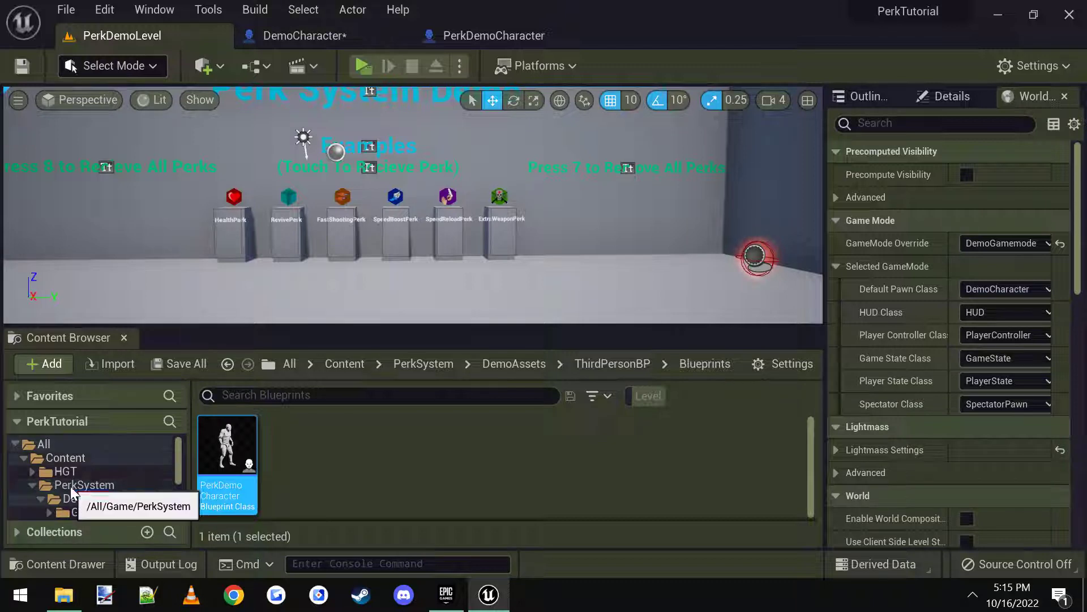
click(70, 486)
click(87, 460)
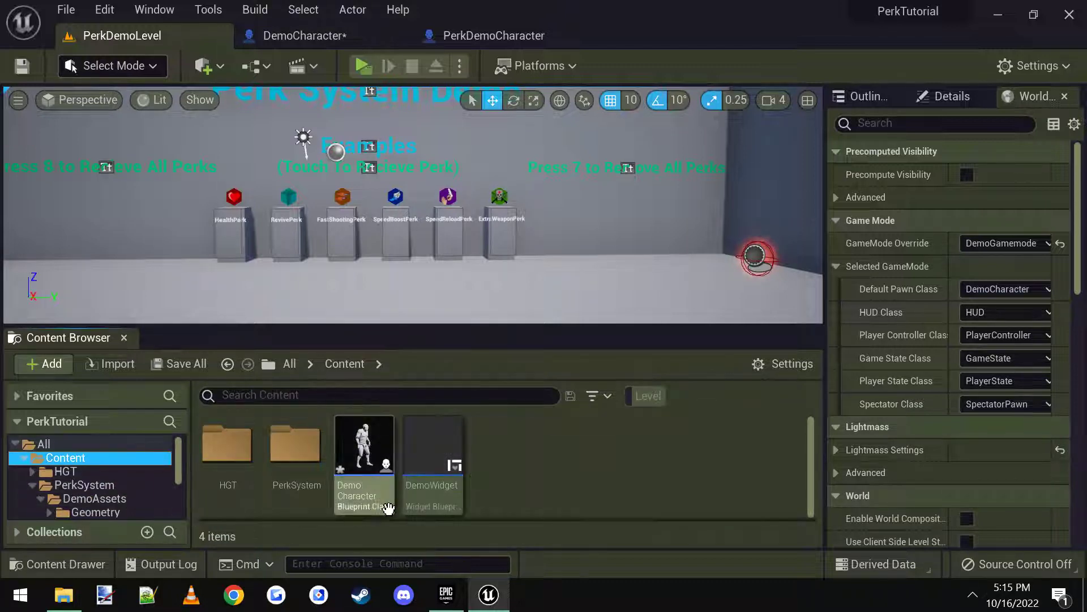
click(441, 461)
double_click(441, 462)
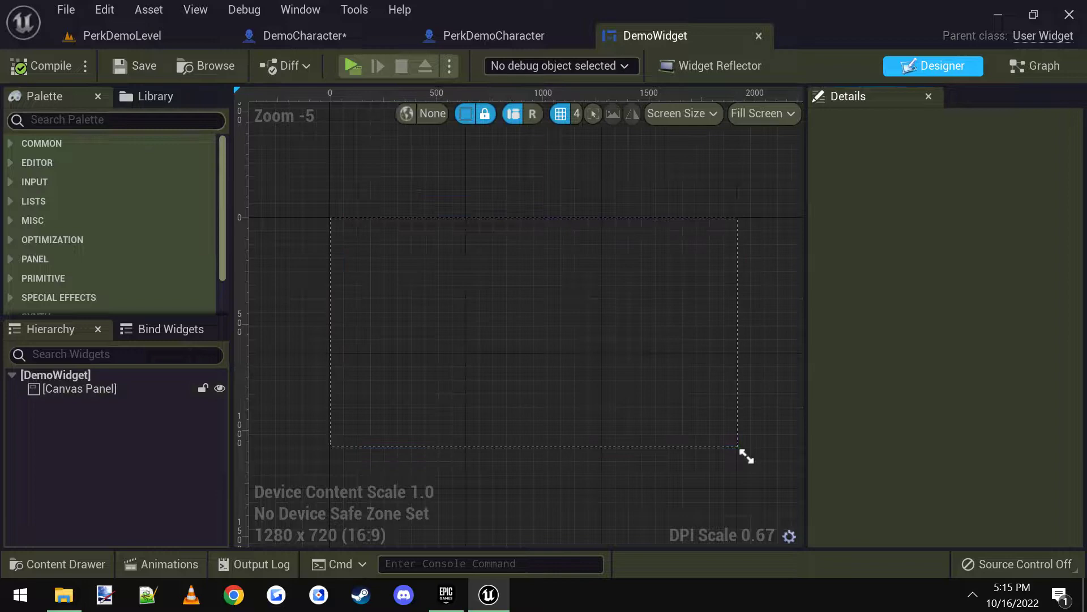
Find the Perk Widget among the user-created widgets and place it on DemoWidget's canvas at about X 556, Y 420
click(68, 120)
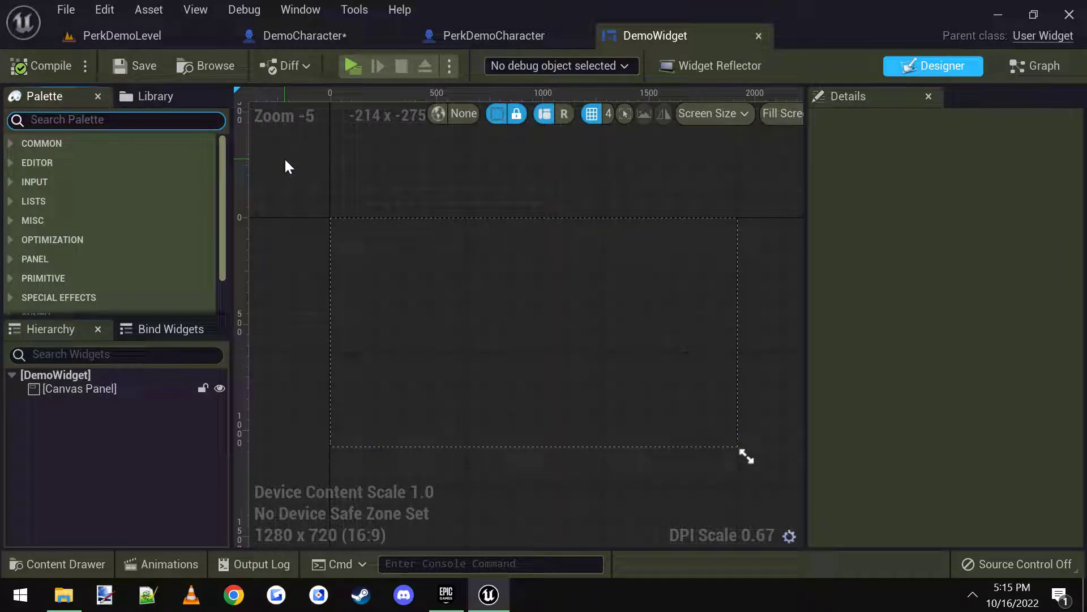
text(perk)
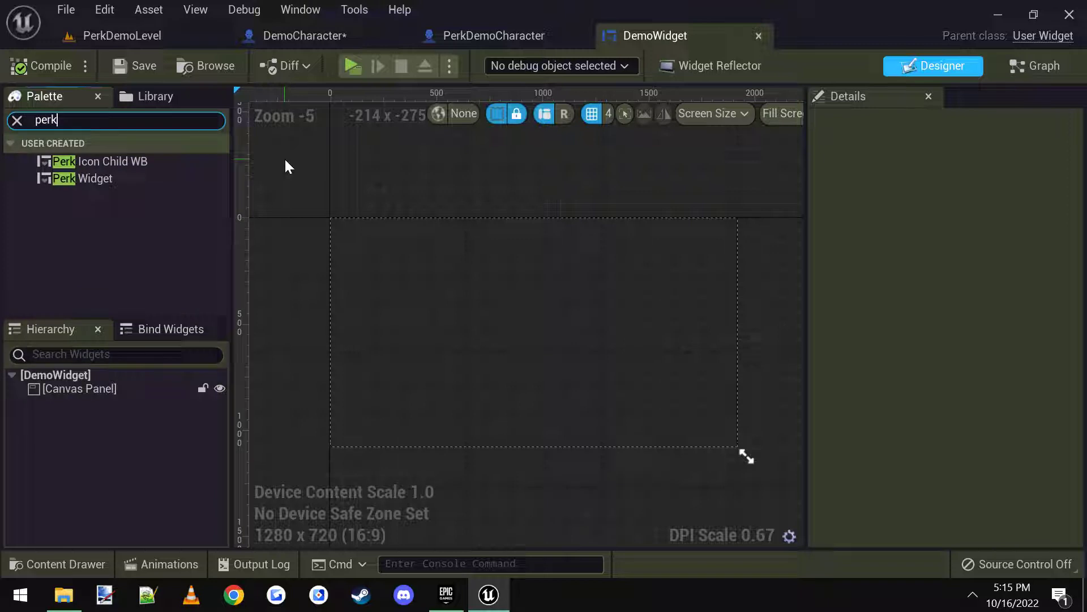
text( w)
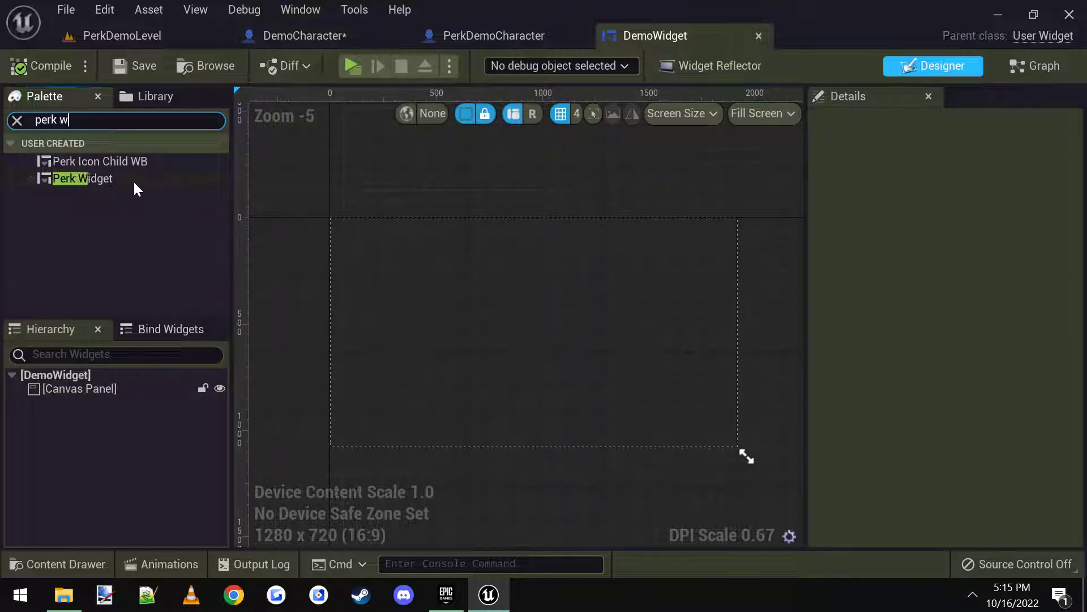
text(idg)
click(70, 161)
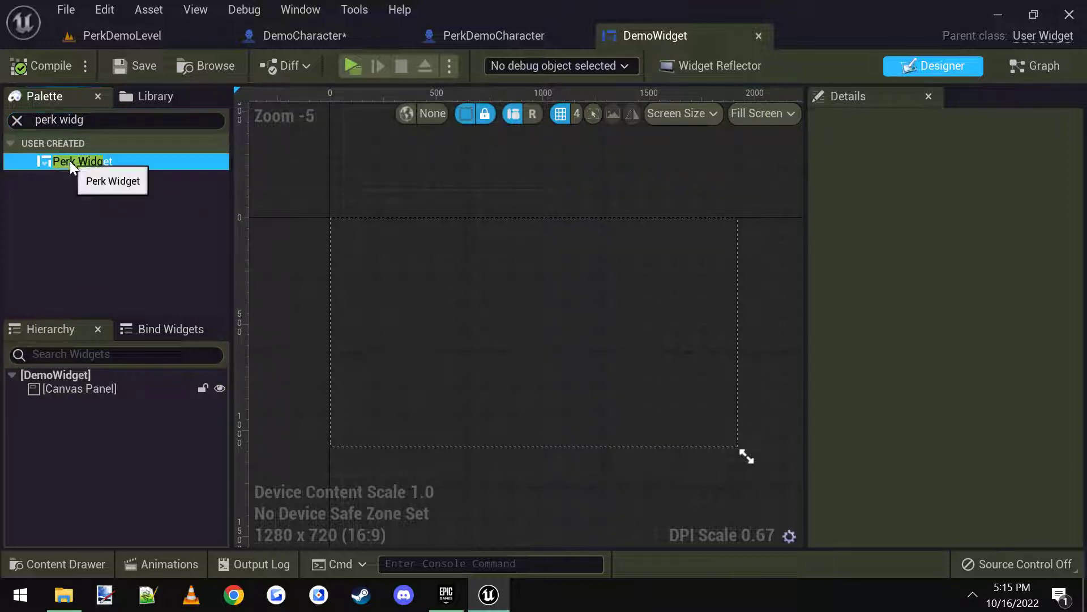
drag(70, 161, 448, 306)
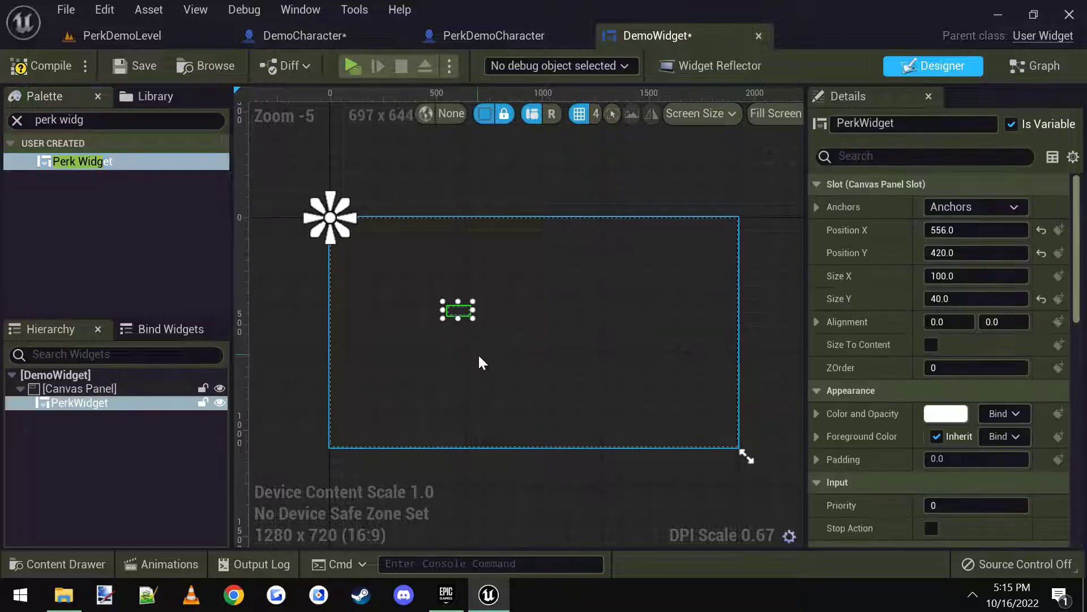
Move the Perk Widget up to about X 492, Y 180 on the canvas, then compile and save DemoWidget
right_drag(479, 355, 491, 343)
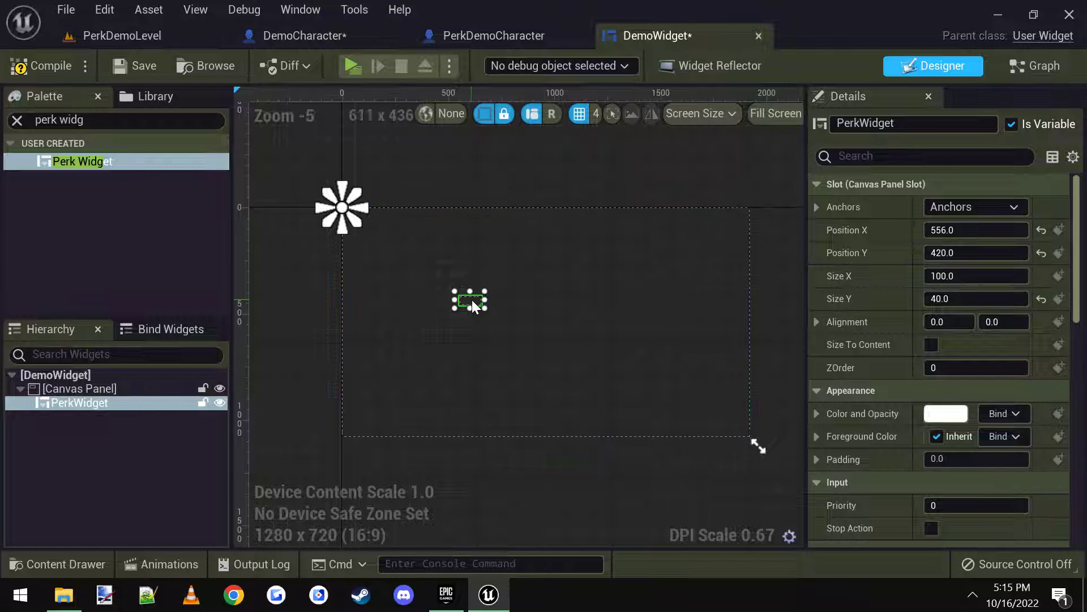
drag(500, 378, 461, 261)
scroll(493, 355, up, 2)
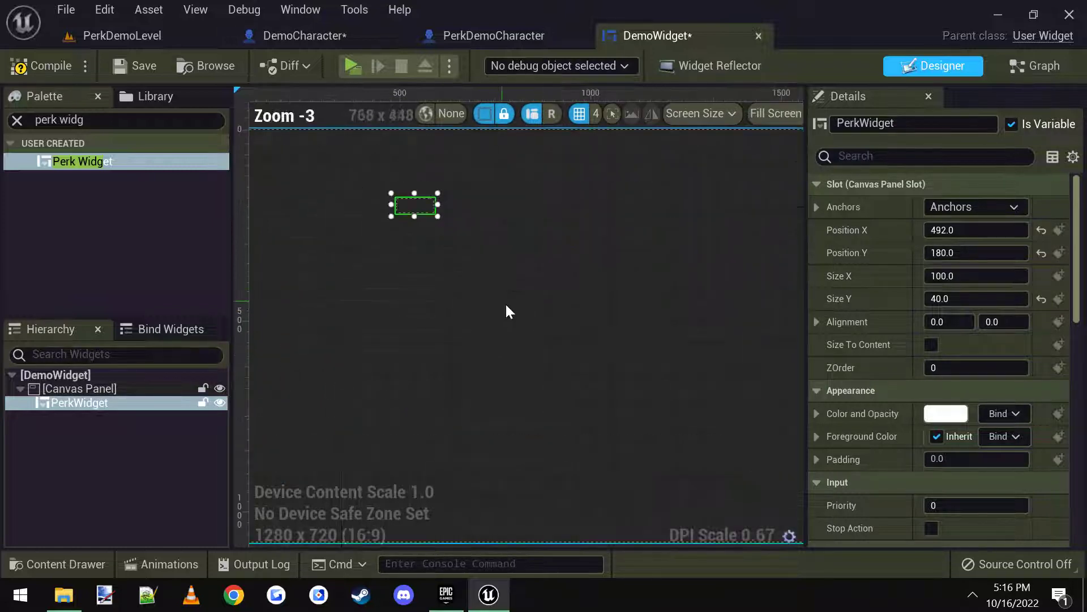
scroll(505, 308, down, 1)
scroll(459, 295, down, 1)
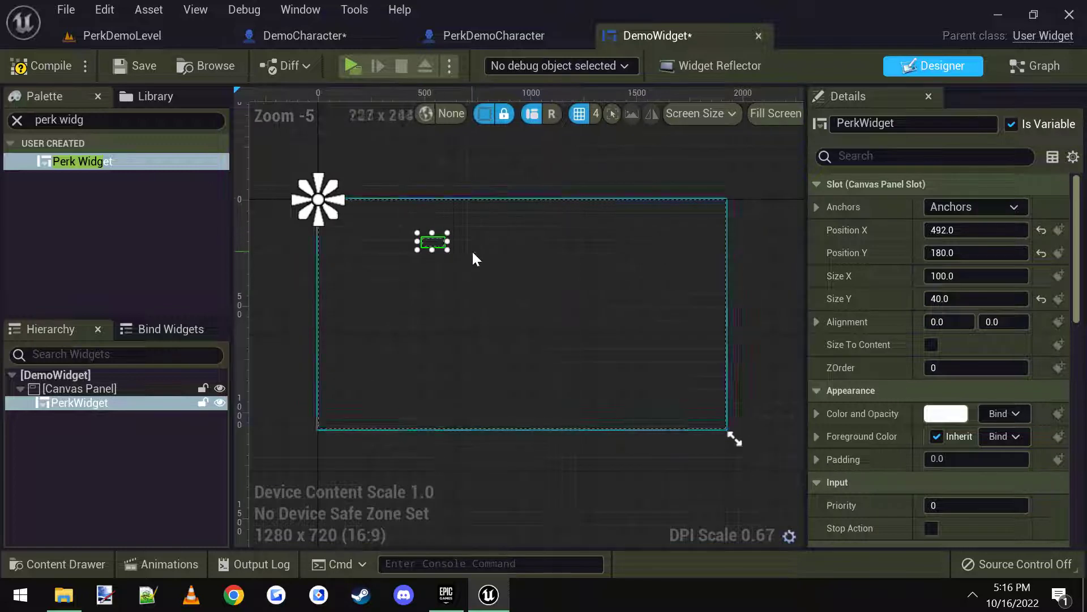
click(68, 67)
click(122, 67)
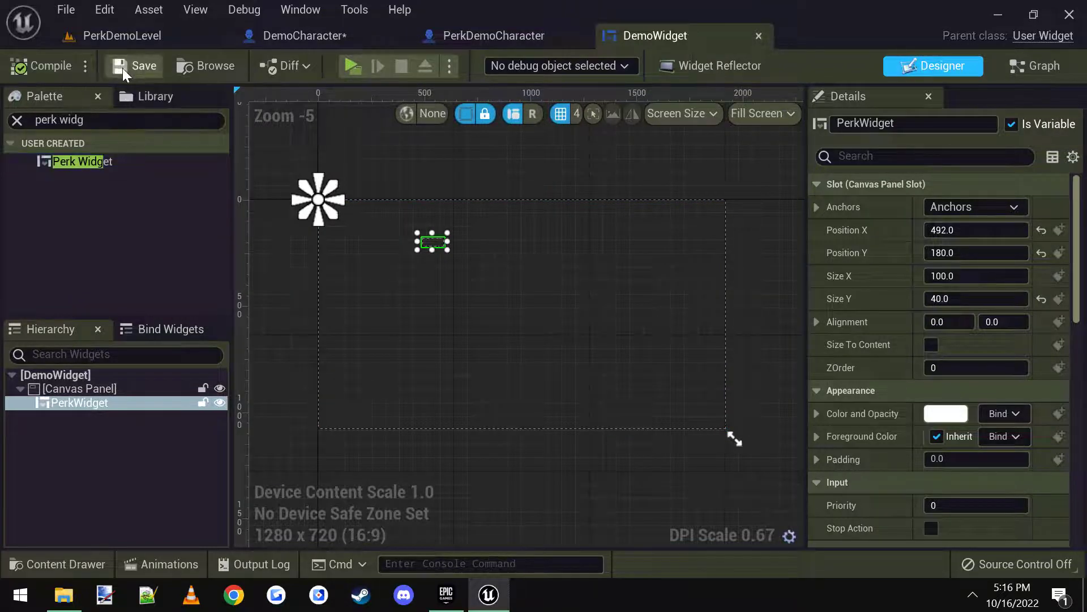
Play PerkDemoLevel and run through the green random perk pickups to test the perk icons on the HUD
click(116, 37)
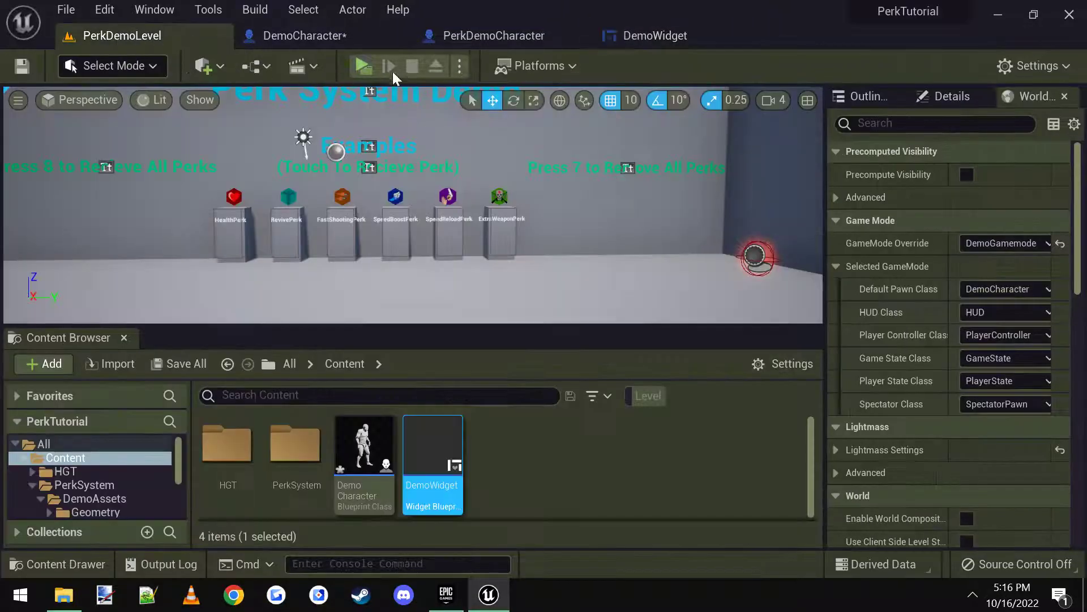
click(364, 67)
click(463, 193)
key(w)
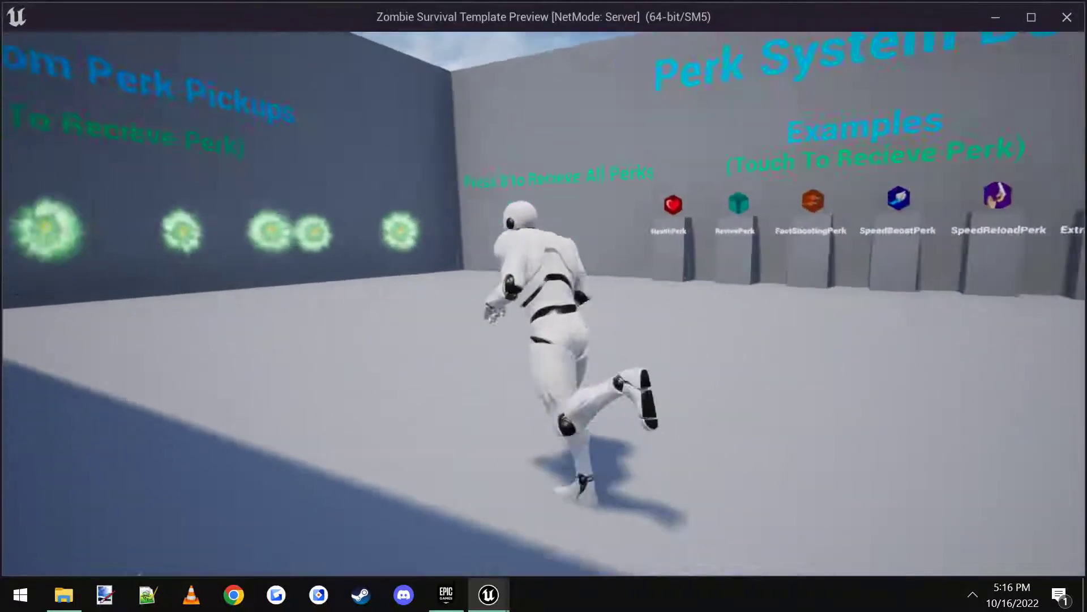
key(d)
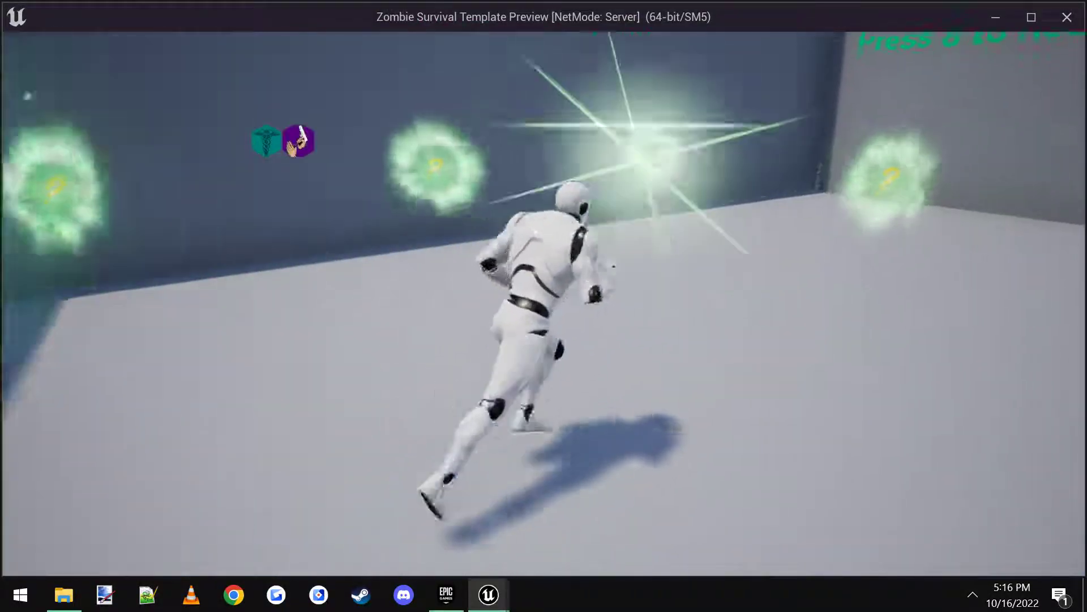
key(d)
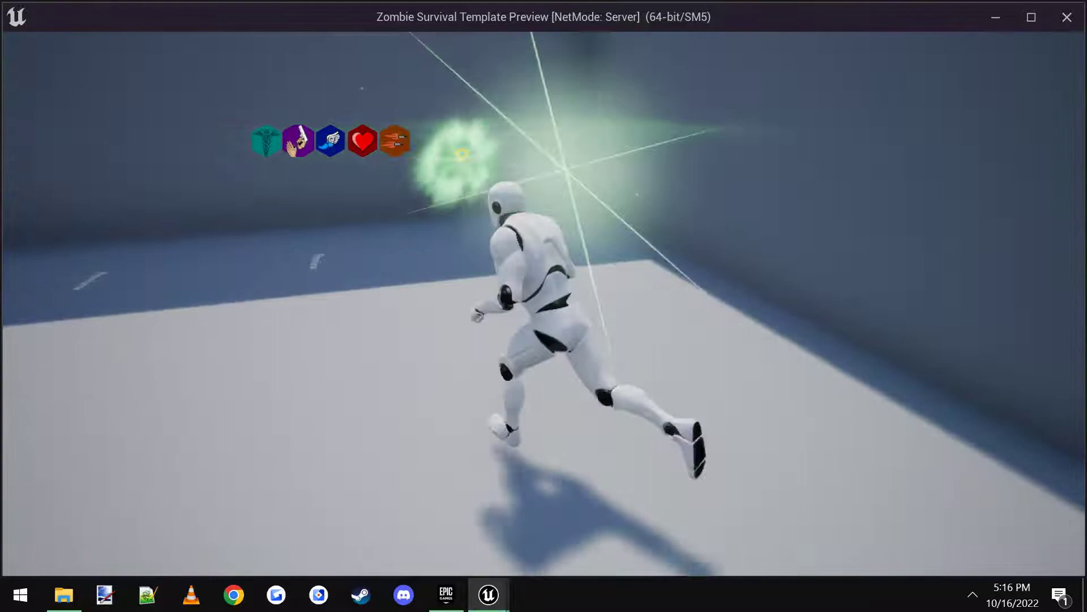
key(w)
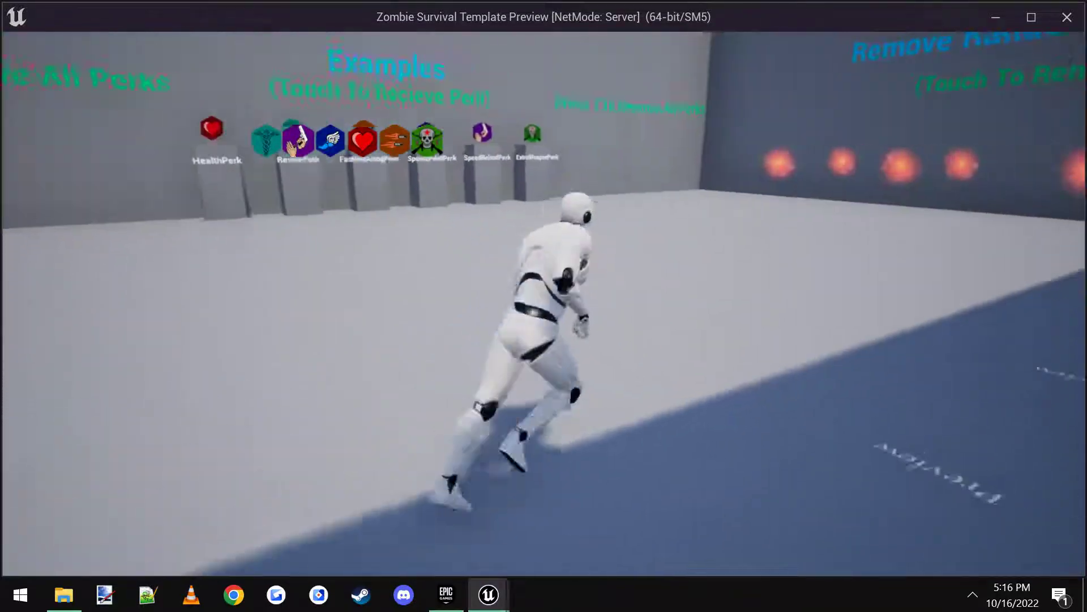
Run through the red random perk removal pickups to test removing perks, and end the play session
key(w)
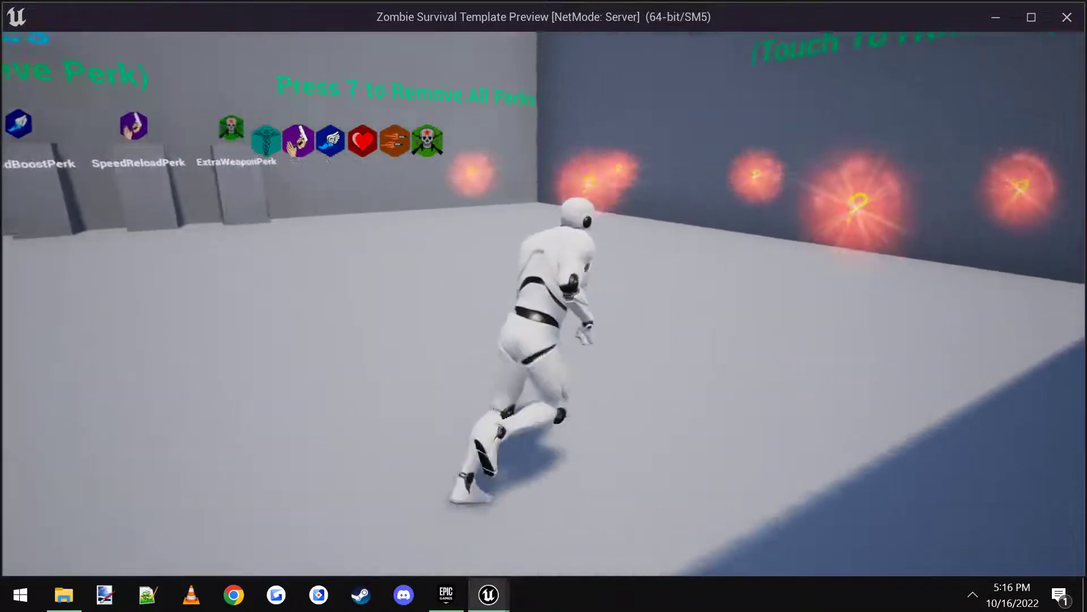
key(w)
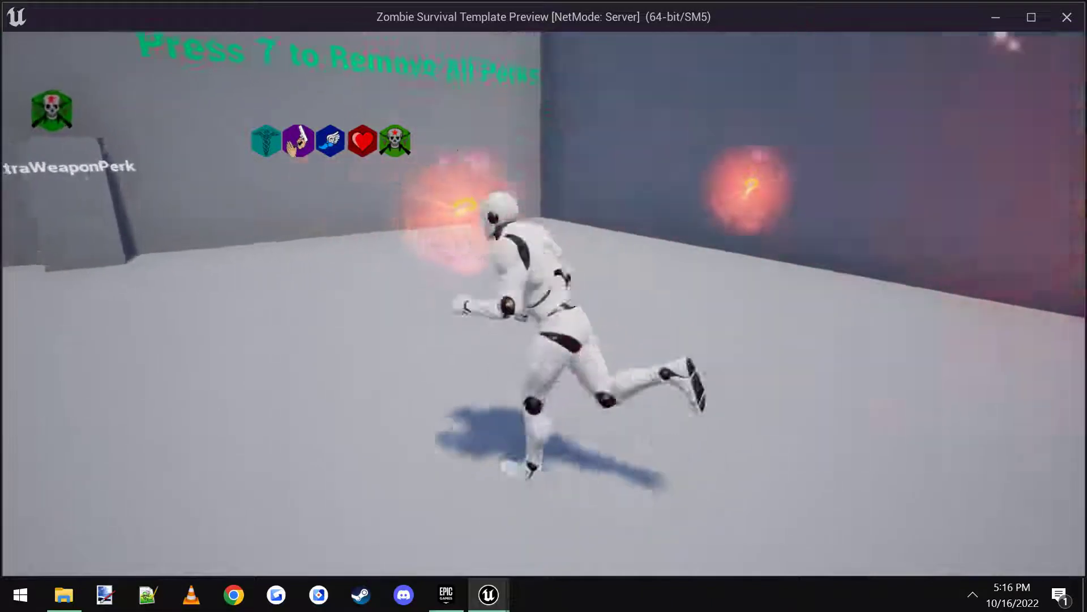
key(d)
key(w)
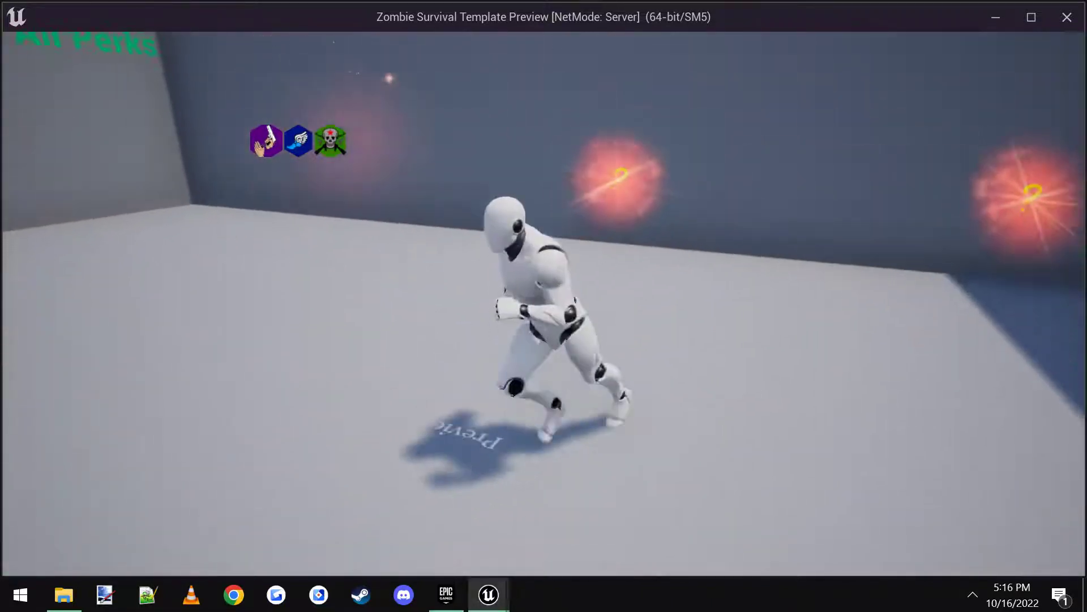
key(Escape)
Add two more Perk Widgets to DemoWidget at about X 184, Y 640 and X 1276, Y 524, and compile
click(654, 36)
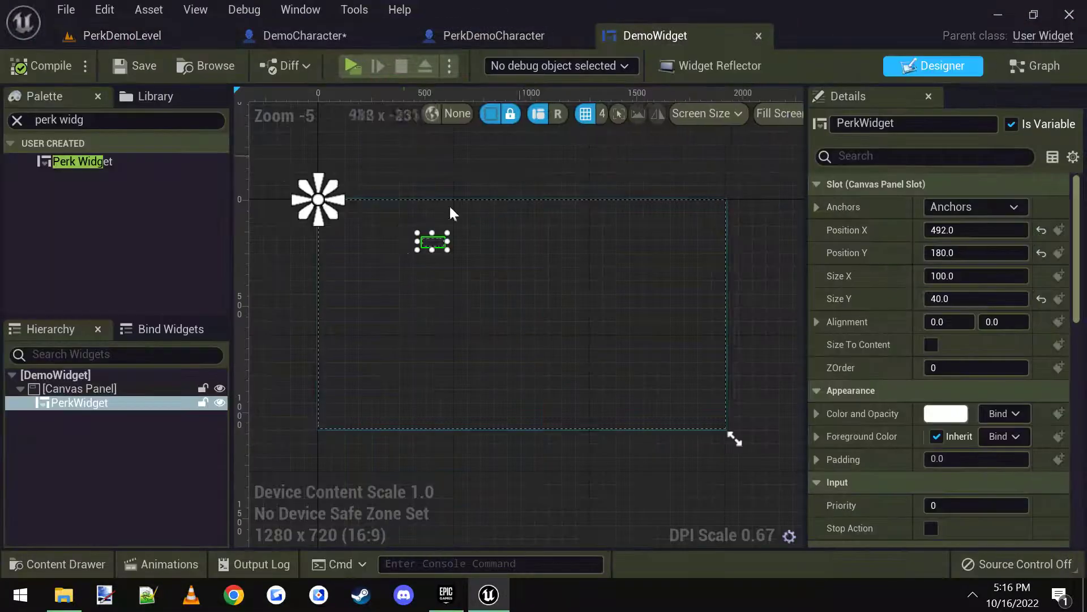
drag(85, 162, 357, 339)
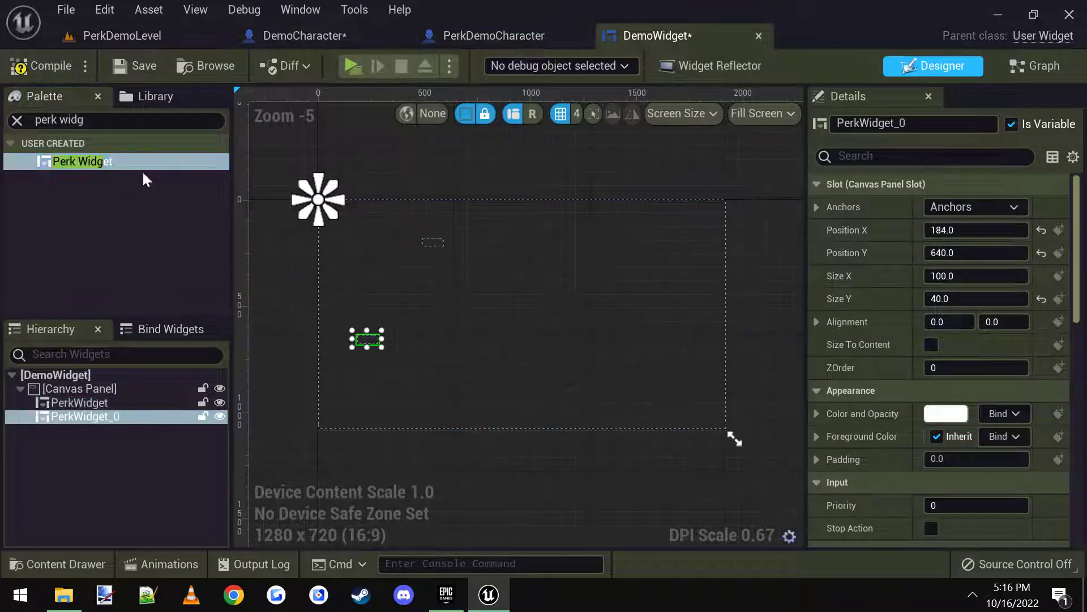
drag(83, 161, 590, 312)
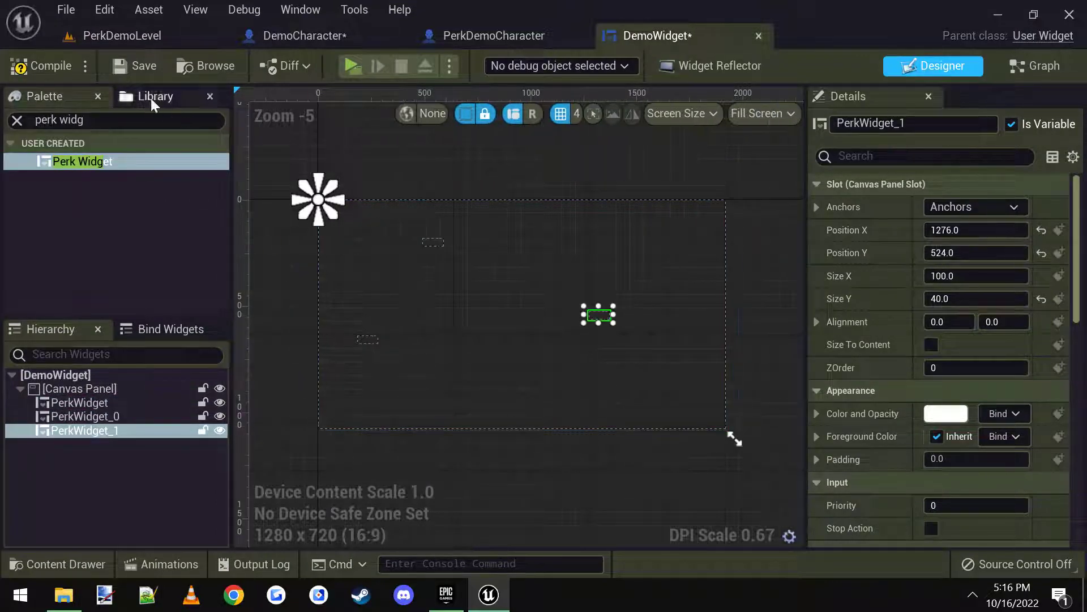
click(39, 67)
Play PerkDemoLevel again, collect the green random perks to test all three Perk Widgets, and end the session
click(116, 37)
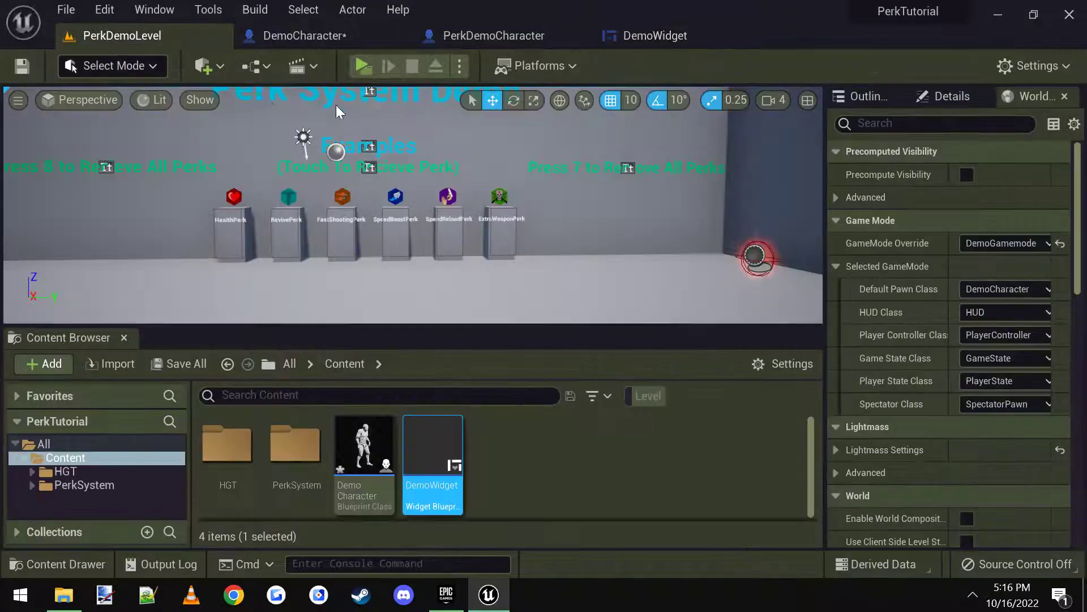
click(353, 64)
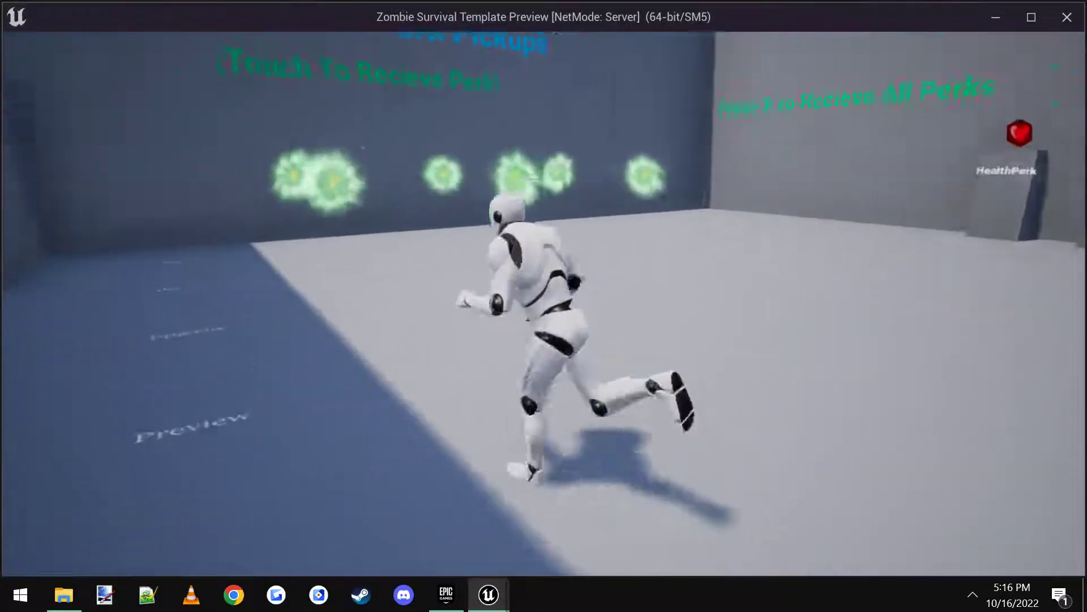
key(d)
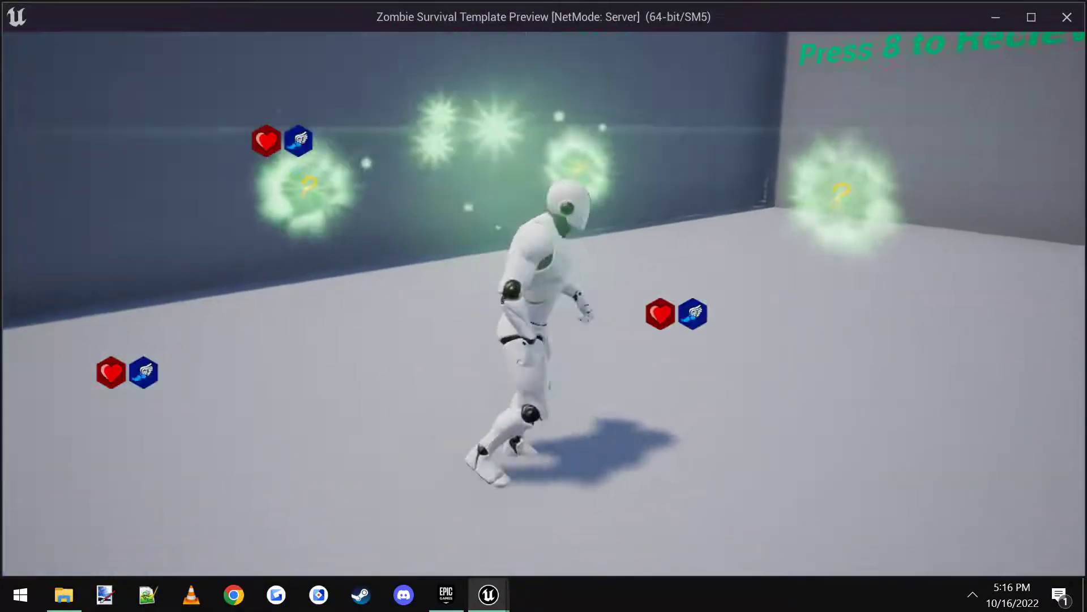
key(w)
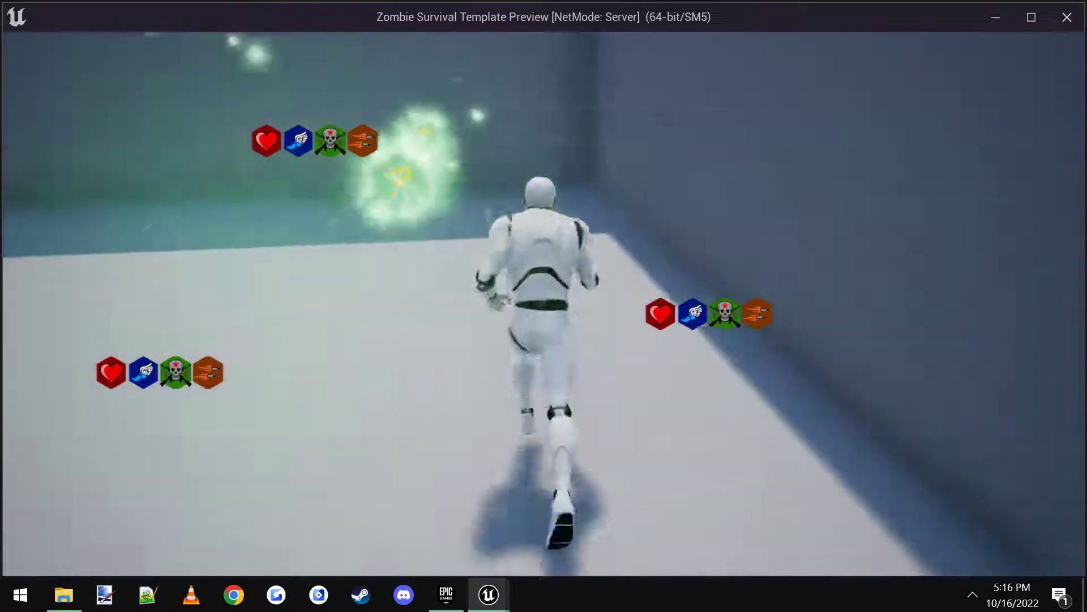
key(w)
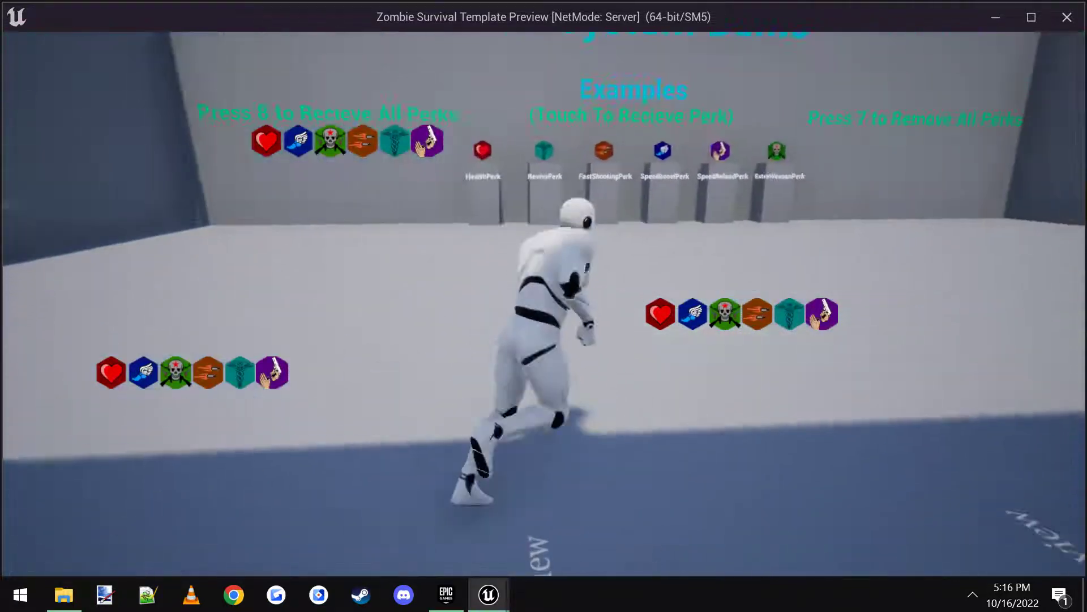
key(w)
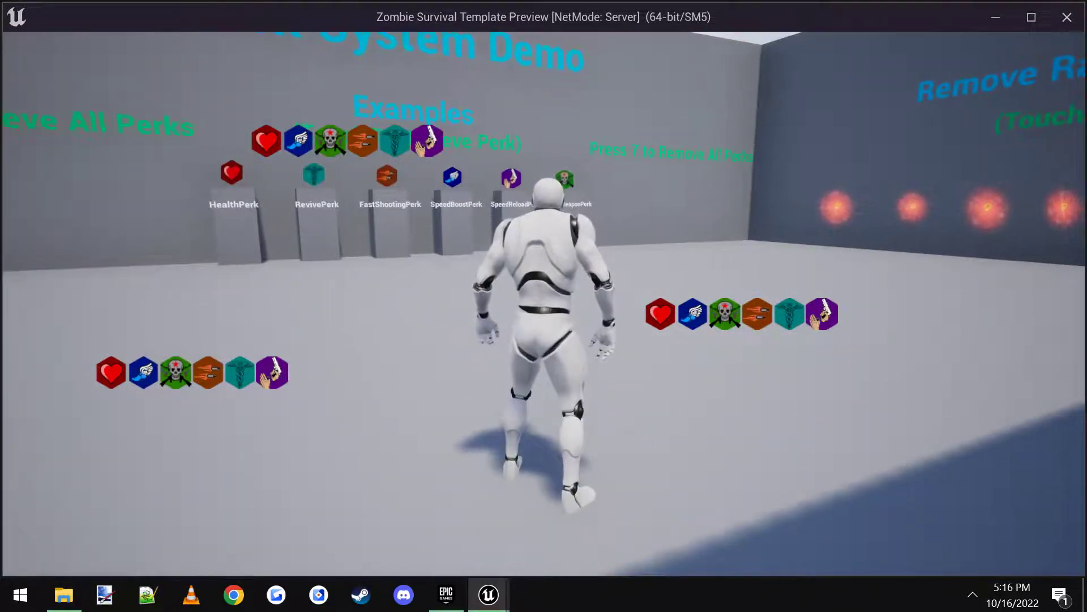
key(Escape)
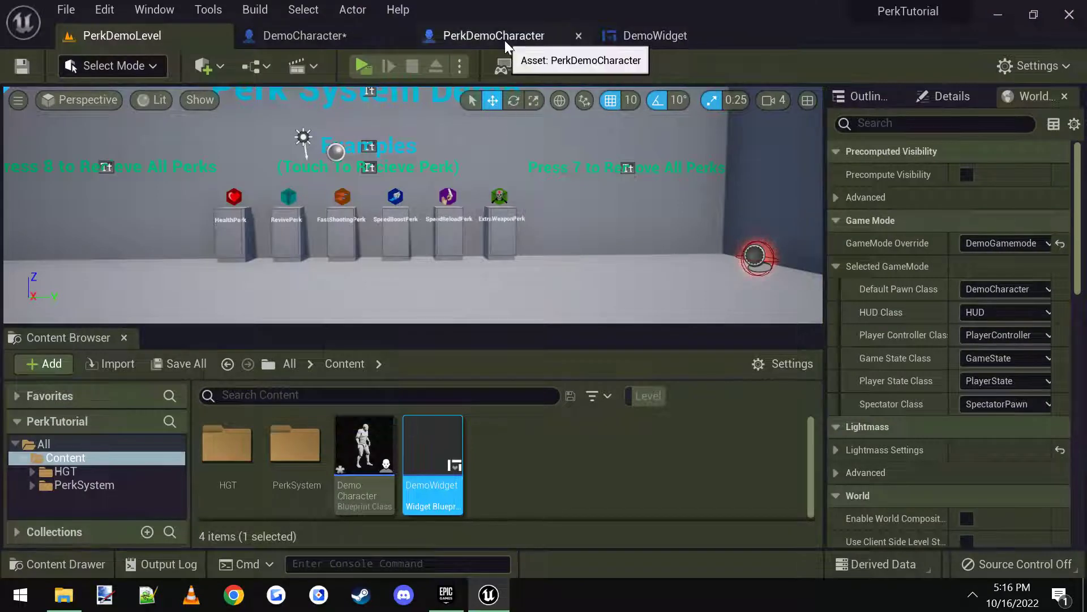
Enlarge the Content Browser and open PerkDataTable from the PerkSystem folder
mouse_move(481, 210)
right_down()
mouse_move(453, 210)
mouse_move(466, 205)
right_up()
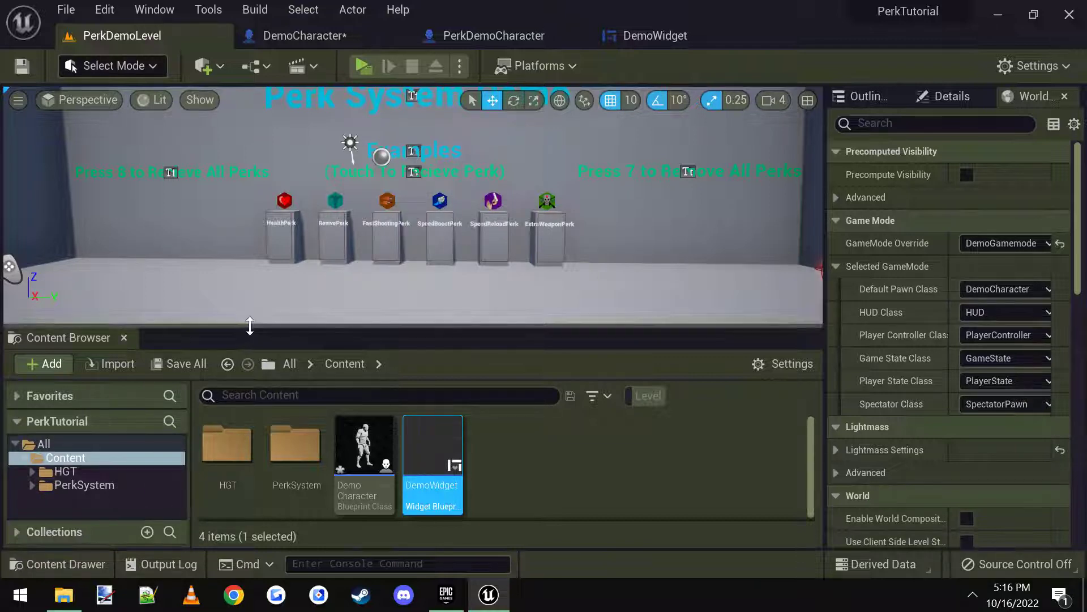
drag(243, 327, 243, 311)
click(91, 470)
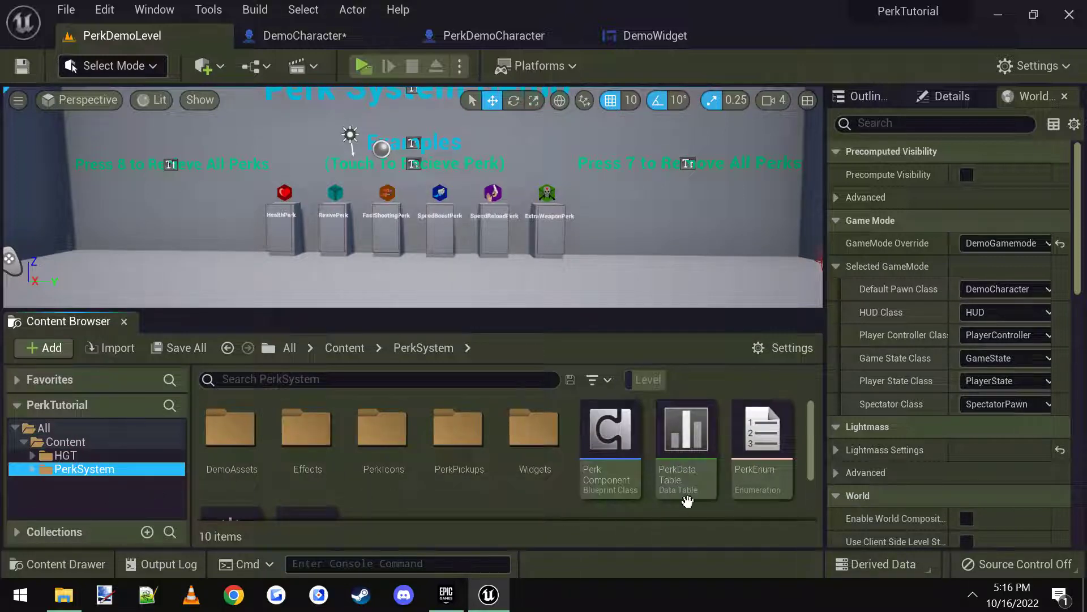
click(686, 440)
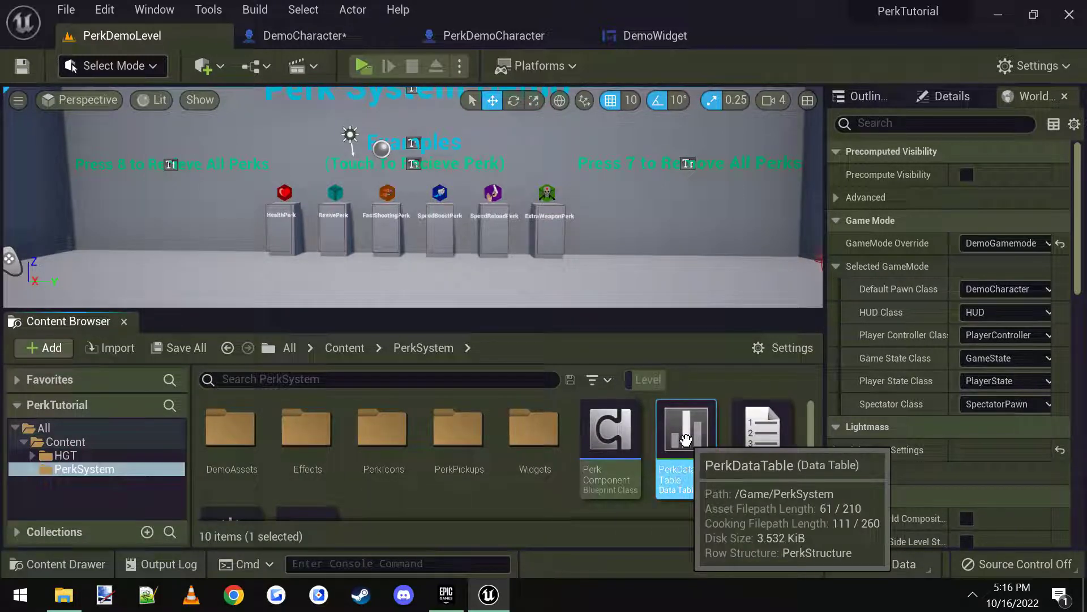
double_click(686, 440)
Close the PerkDemoCharacter, DemoWidget and DemoCharacter editors, keeping PerkDataTable open
click(568, 34)
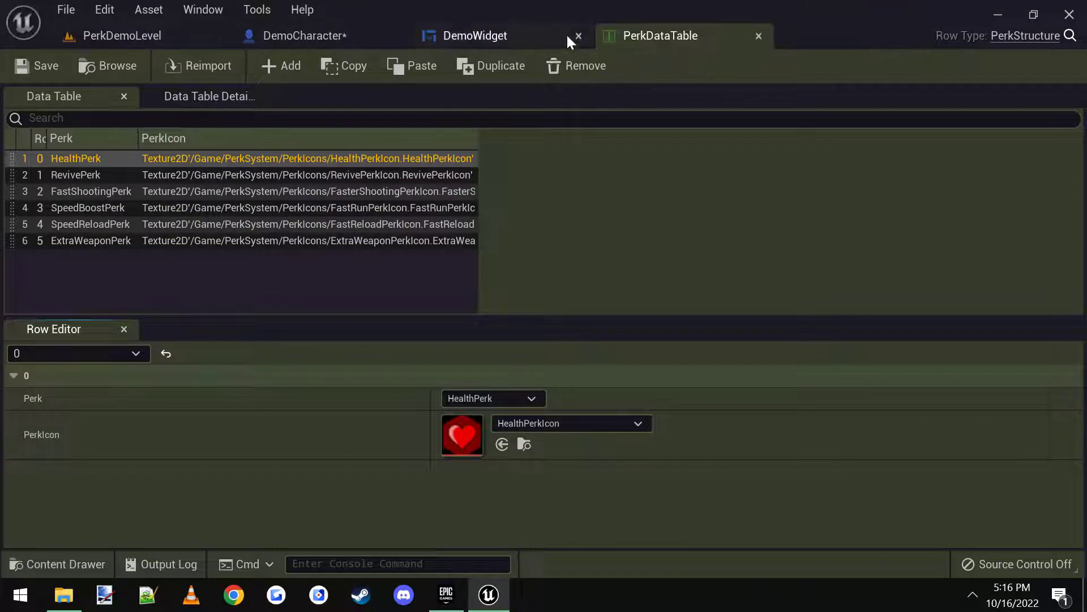
click(578, 35)
click(399, 36)
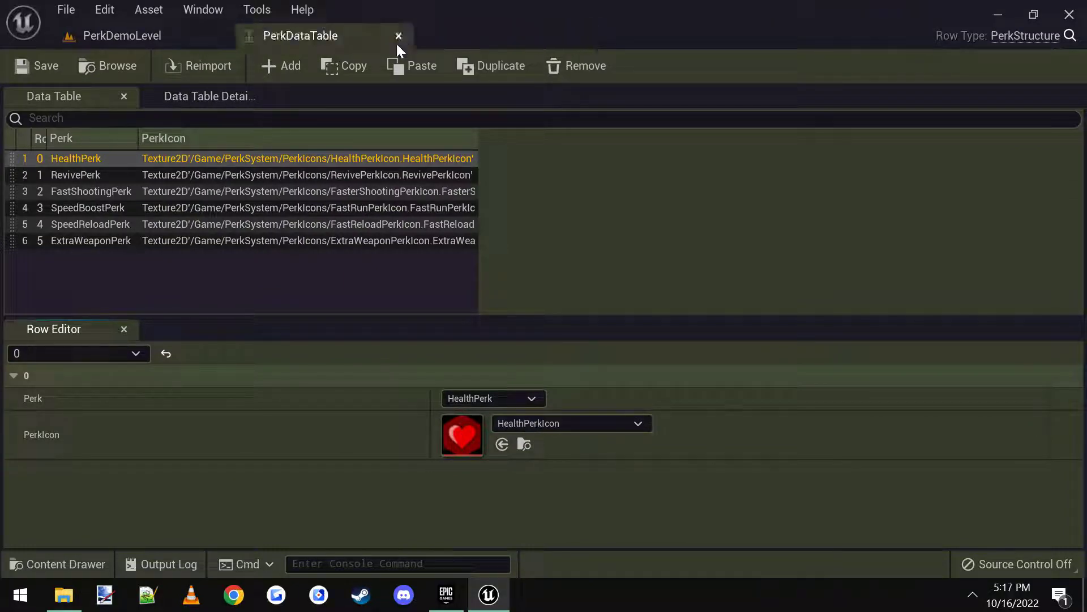
Examine the perk and icon assigned in PerkDataTable's RevivePerk, FastShootingPerk, SpeedBoostPerk, ExtraWeaponPerk and HealthPerk rows
click(99, 174)
click(96, 191)
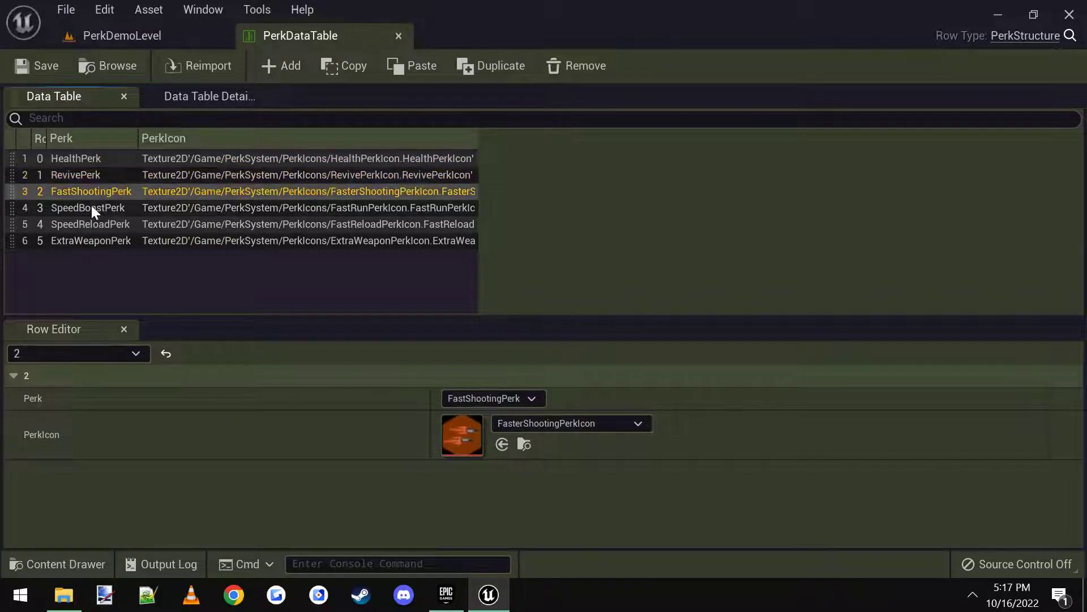
click(92, 208)
click(90, 241)
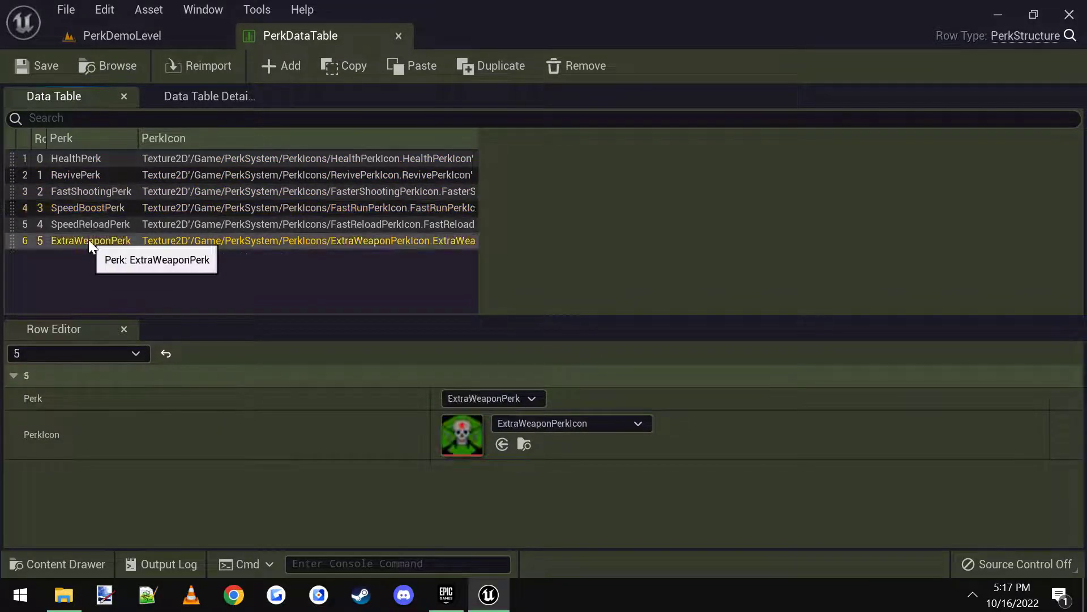
click(93, 160)
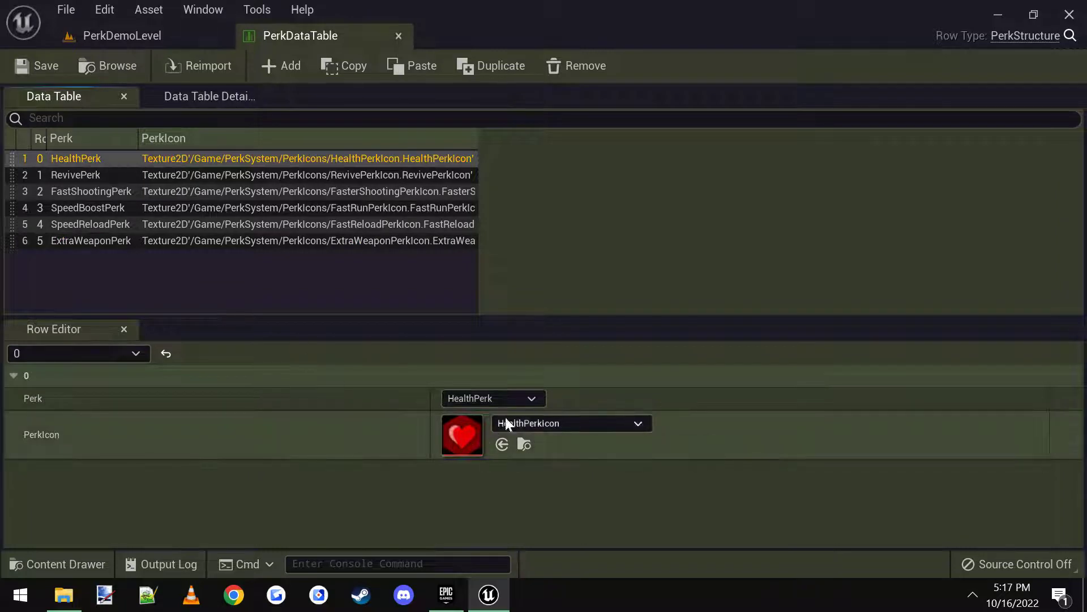
Check the perk options offered for the HealthPerk row and select the ExtraWeaponPerk row in PerkDataTable
click(532, 398)
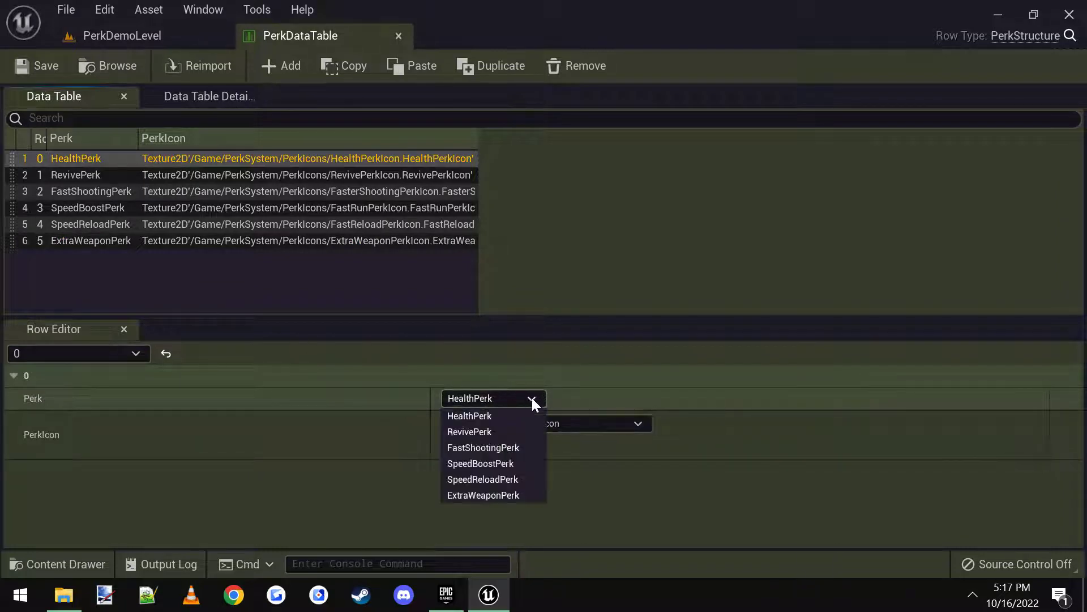
click(562, 397)
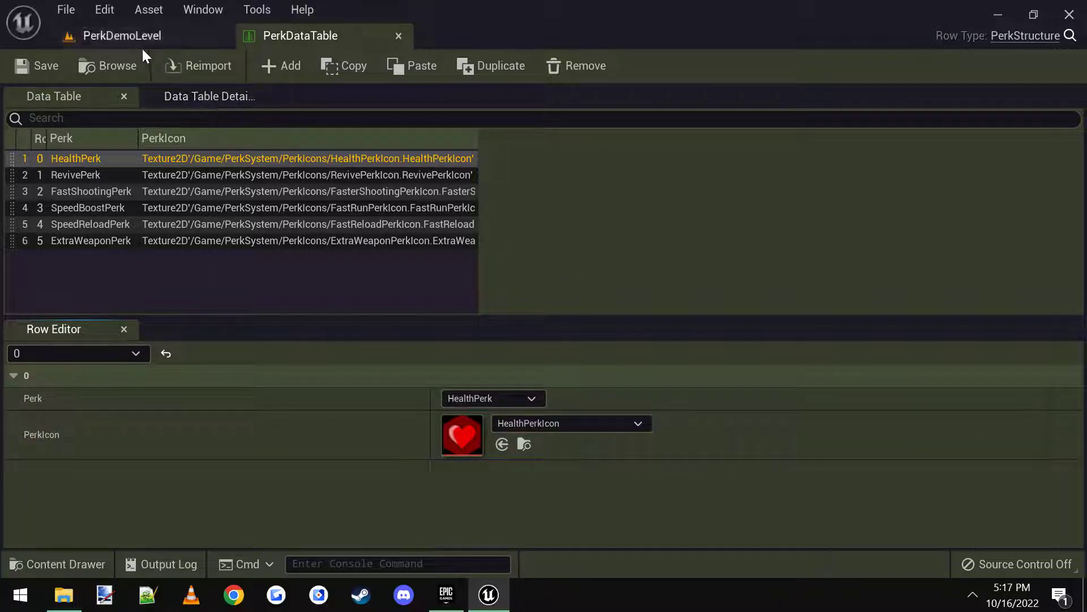
click(83, 241)
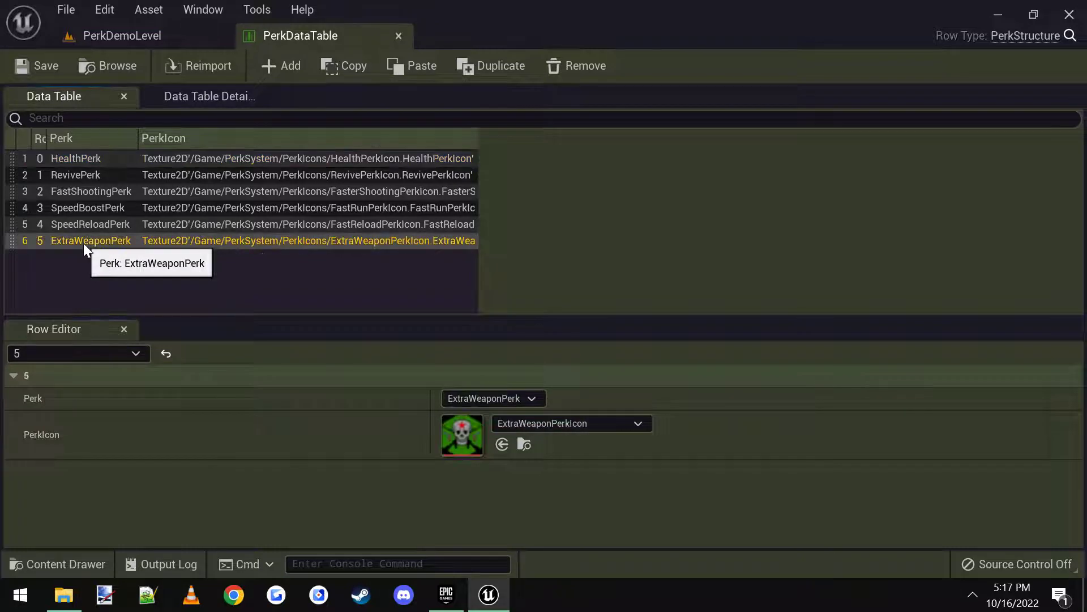
Add a new row to PerkDataTable, assign RandomPerkIcon as its PerkIcon, and check its available perk options
click(278, 66)
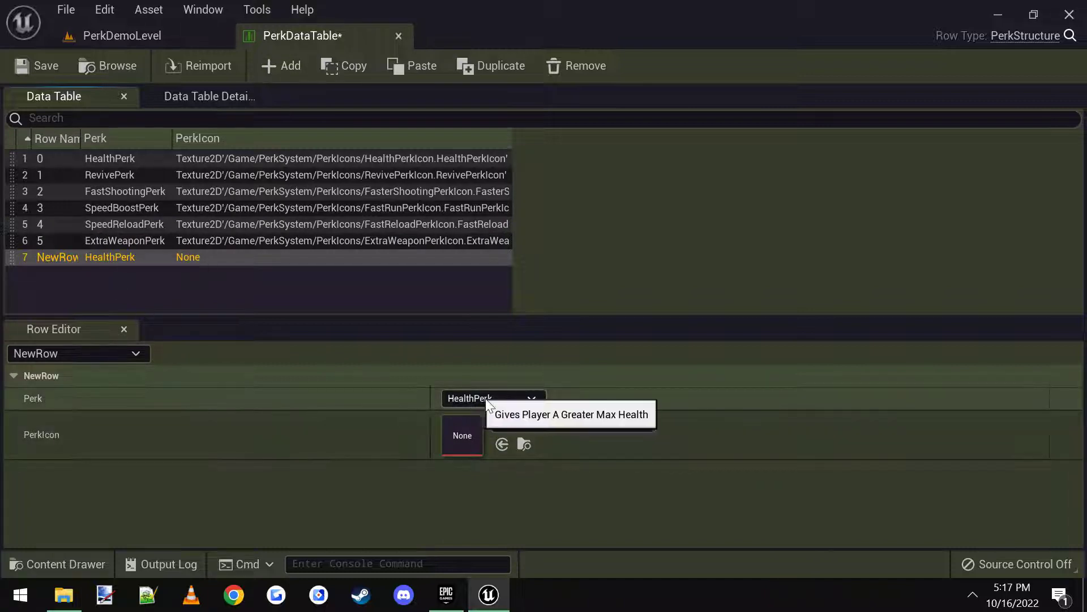
click(554, 425)
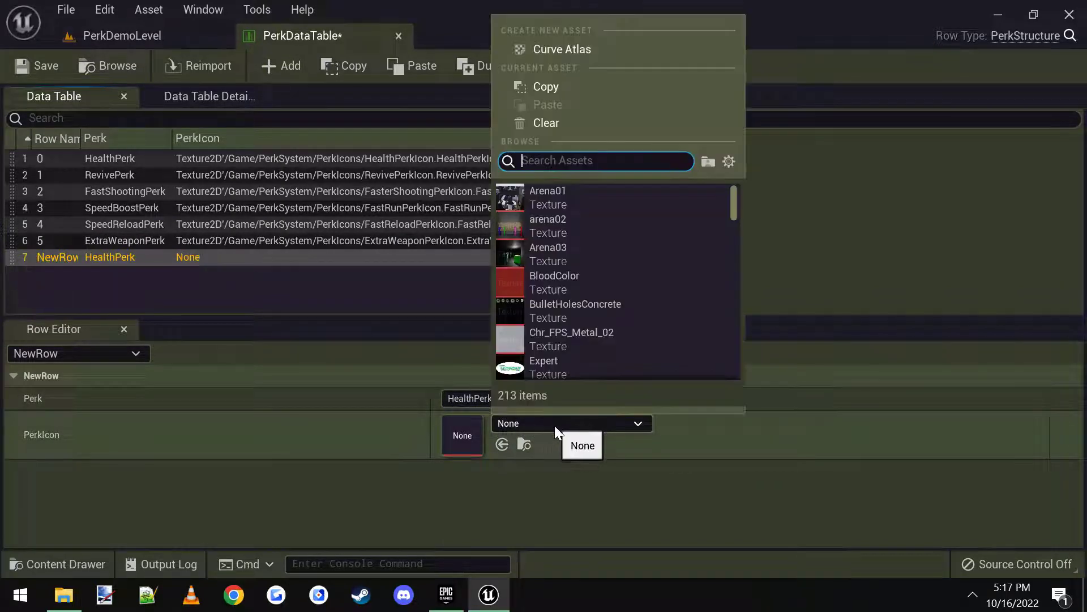
scroll(641, 366, down, 5)
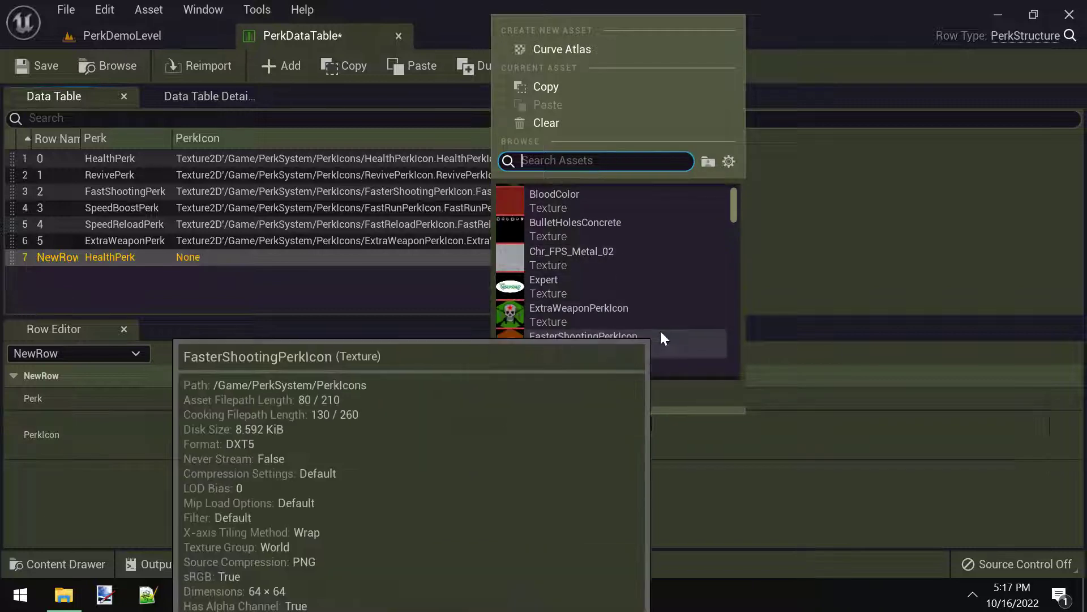
scroll(599, 326, down, 1)
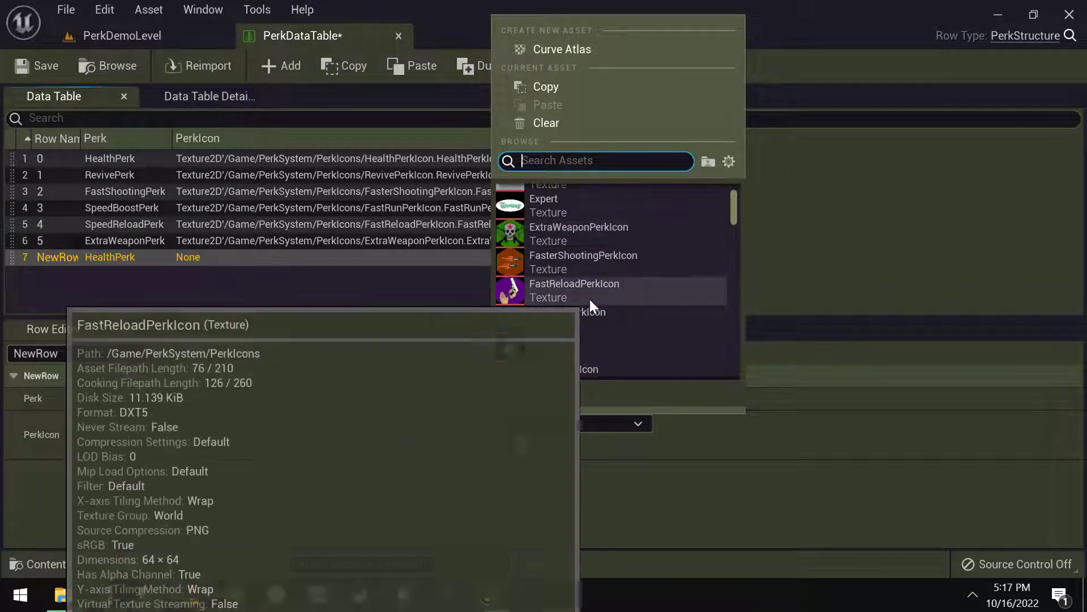
scroll(630, 271, down, 8)
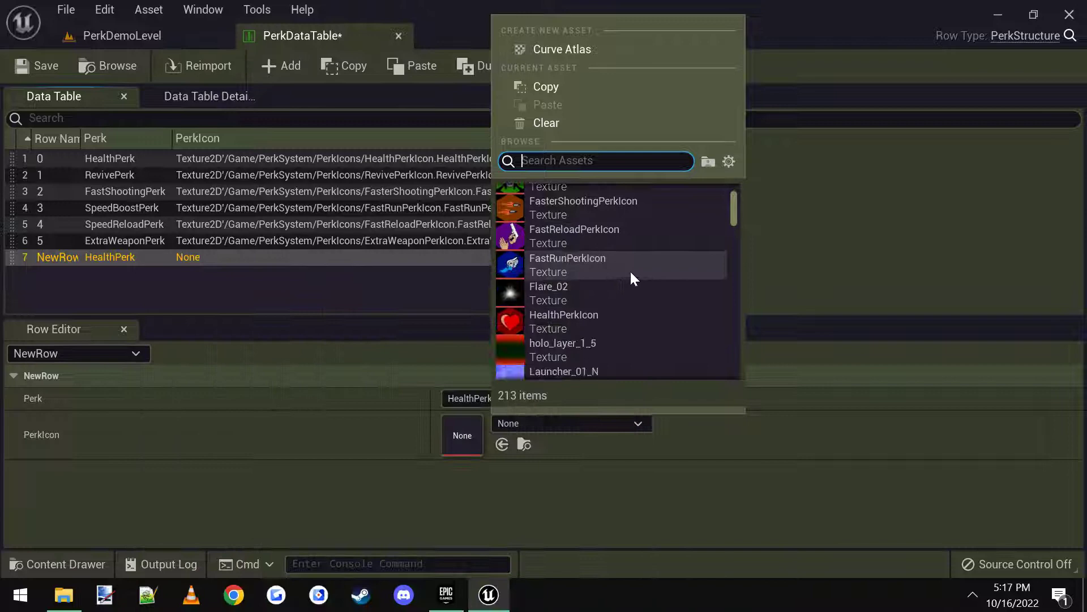
scroll(629, 305, down, 10)
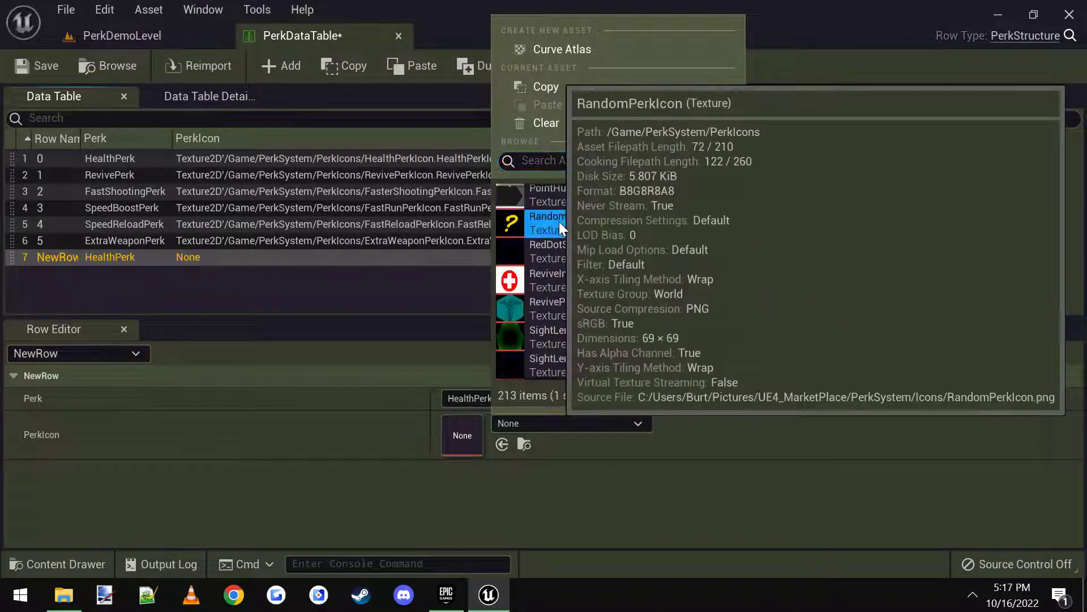
click(559, 222)
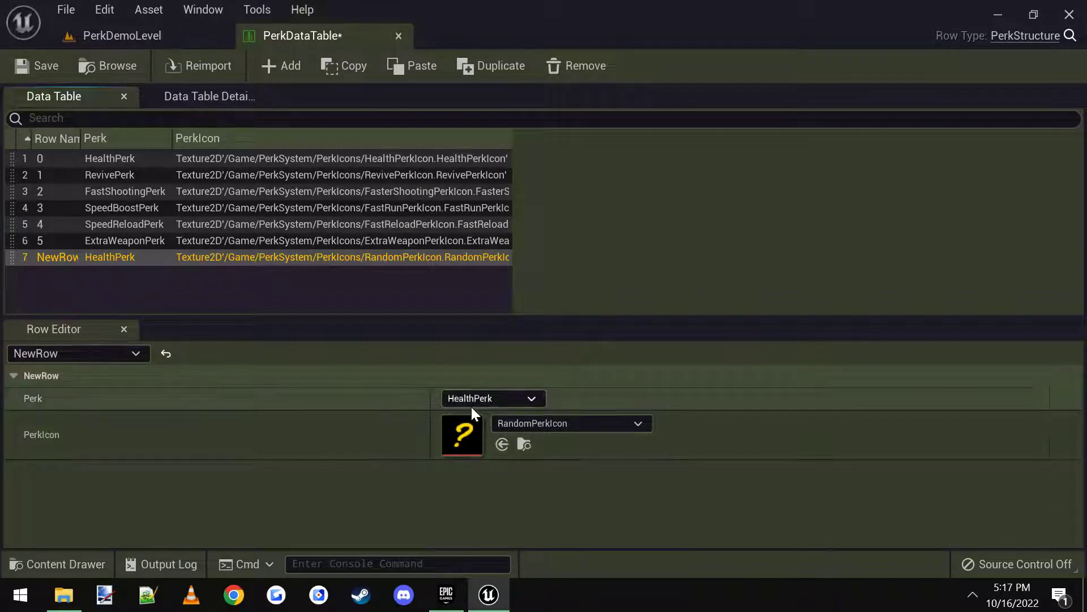
click(493, 400)
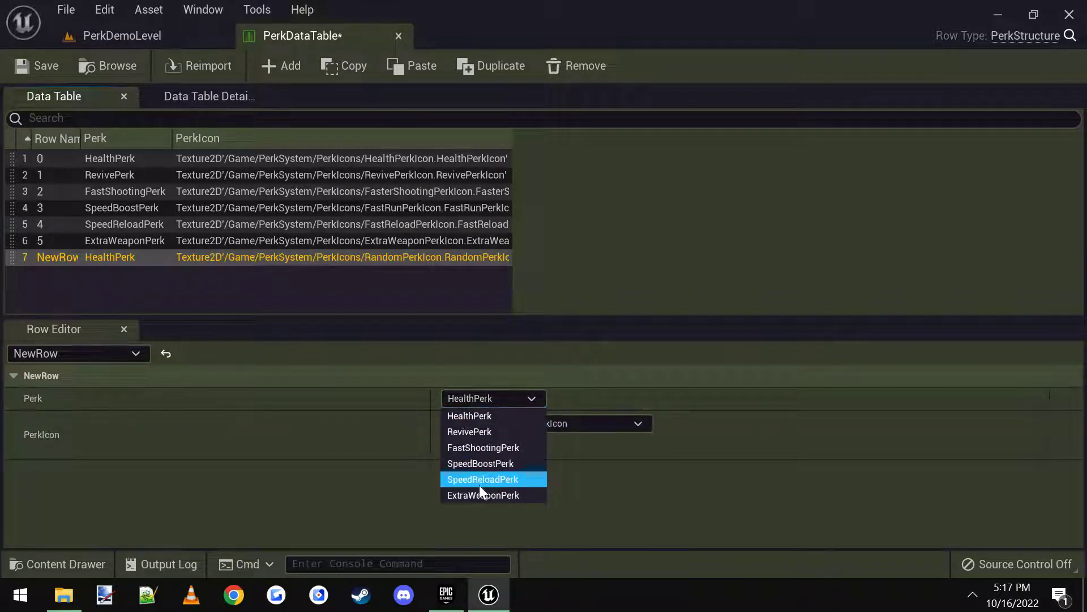
click(404, 393)
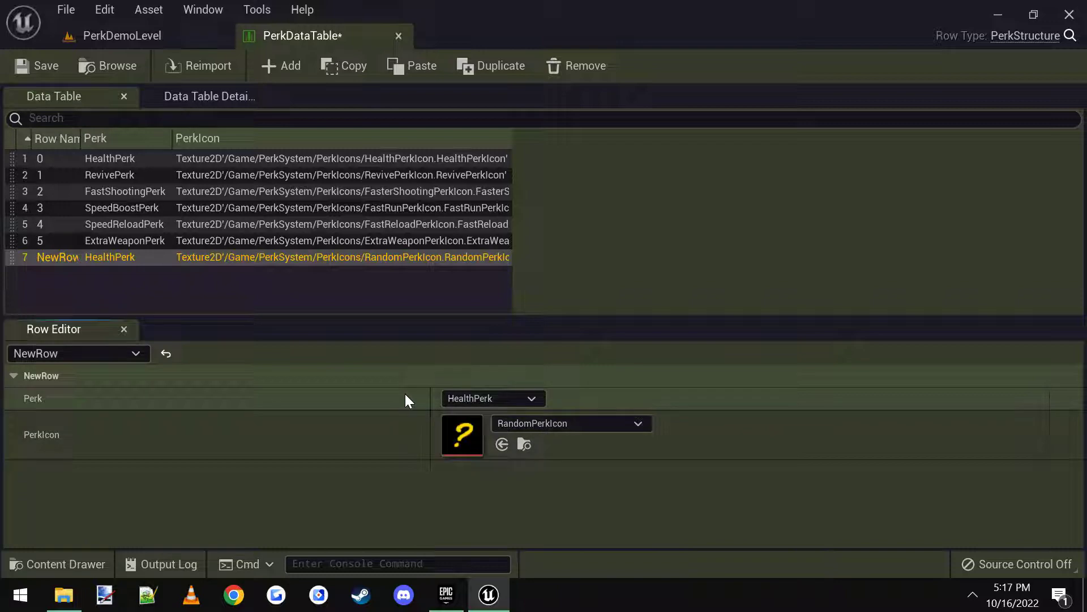
Open PerkEnum from the PerkSystem folder, add an enumerator named WhippysTutorialPerk, and save the enum
click(110, 38)
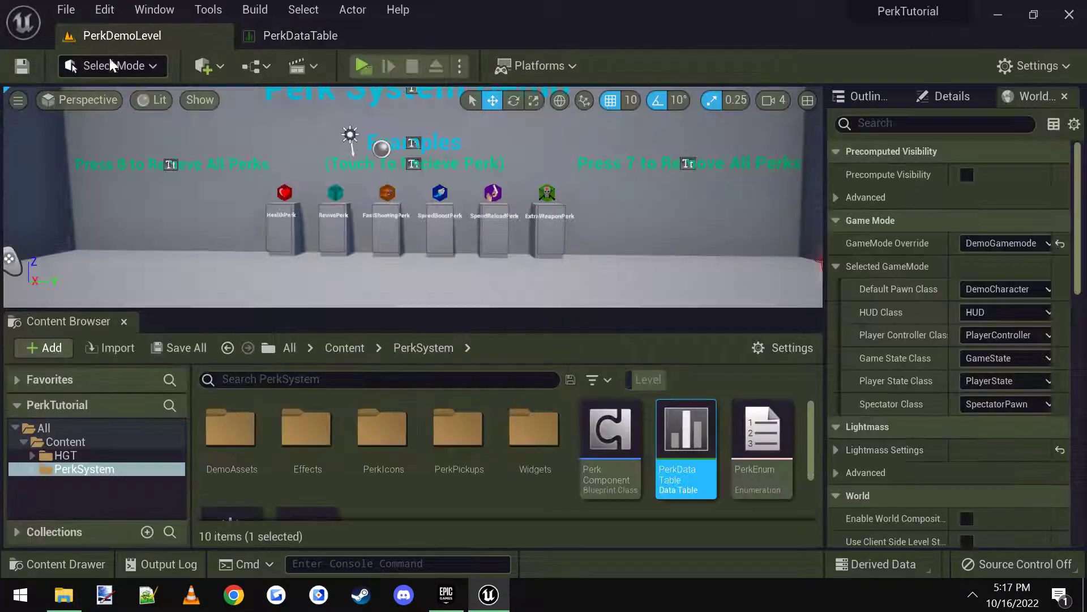
double_click(748, 440)
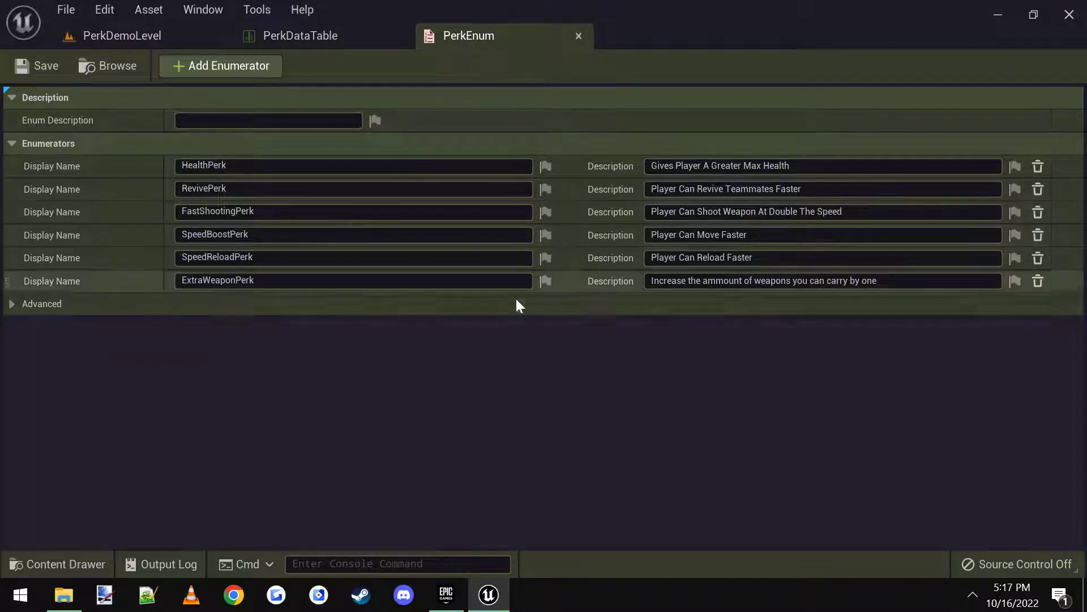
click(193, 65)
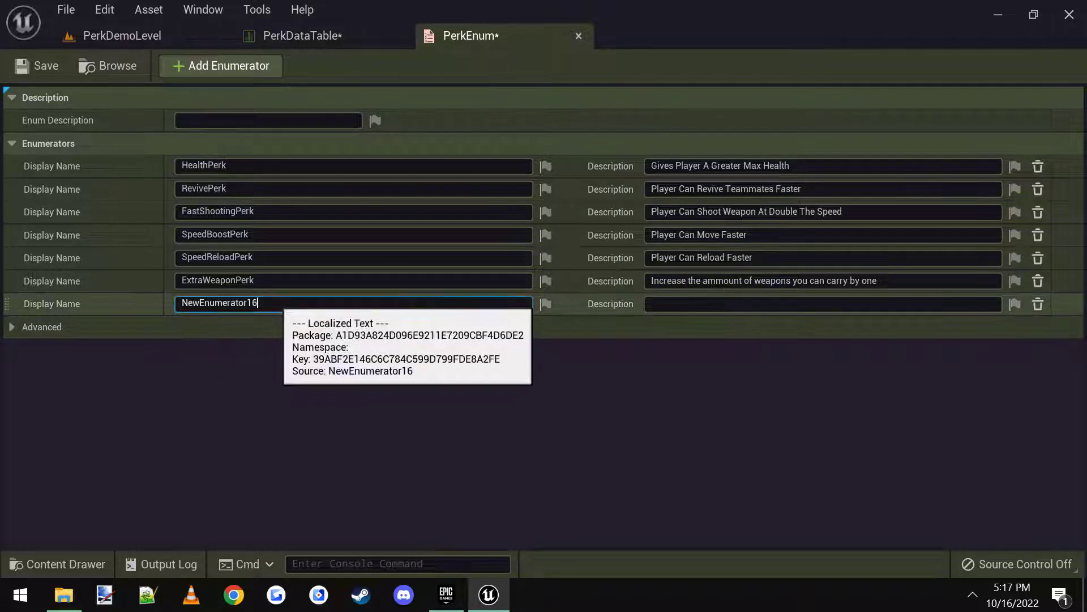
click(262, 307)
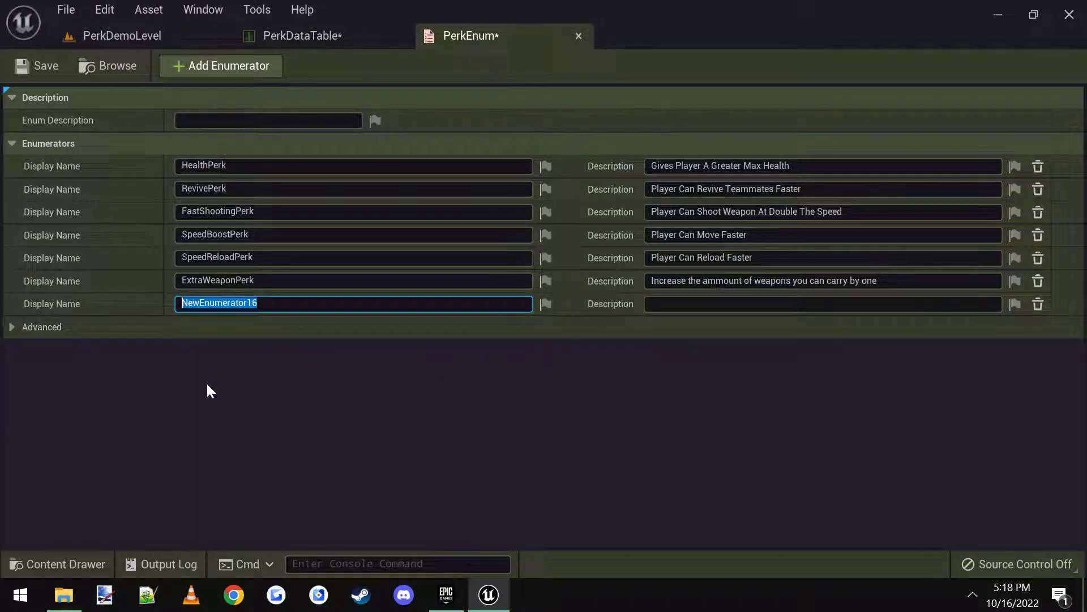
text(Whippys)
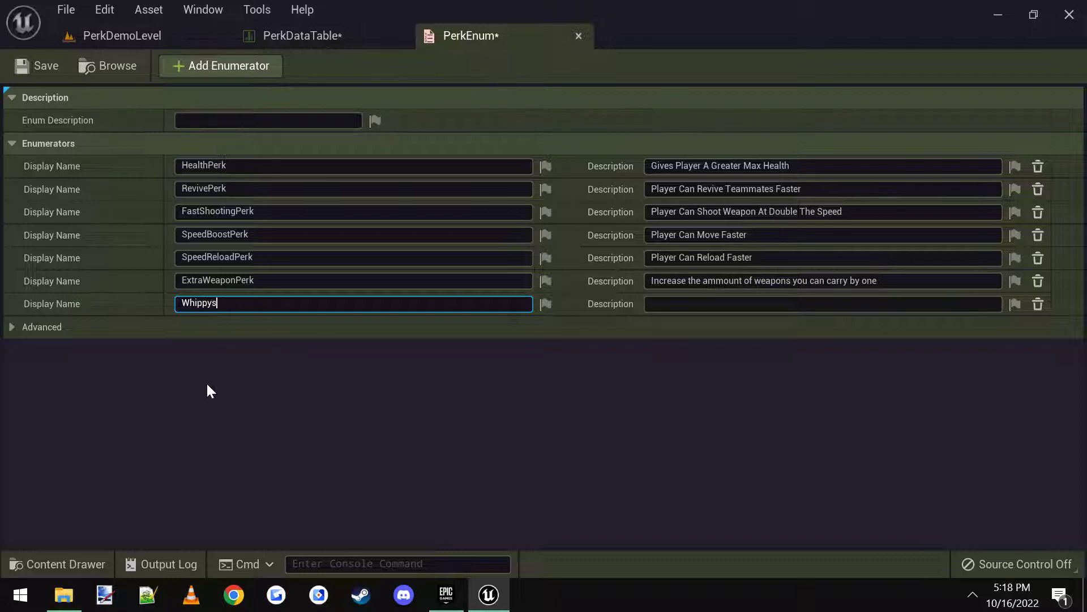
text(TutorialPerk)
click(29, 67)
Set the Perk of PerkDataTable's new row to WhippysTutorialPerk and save the data table
click(302, 35)
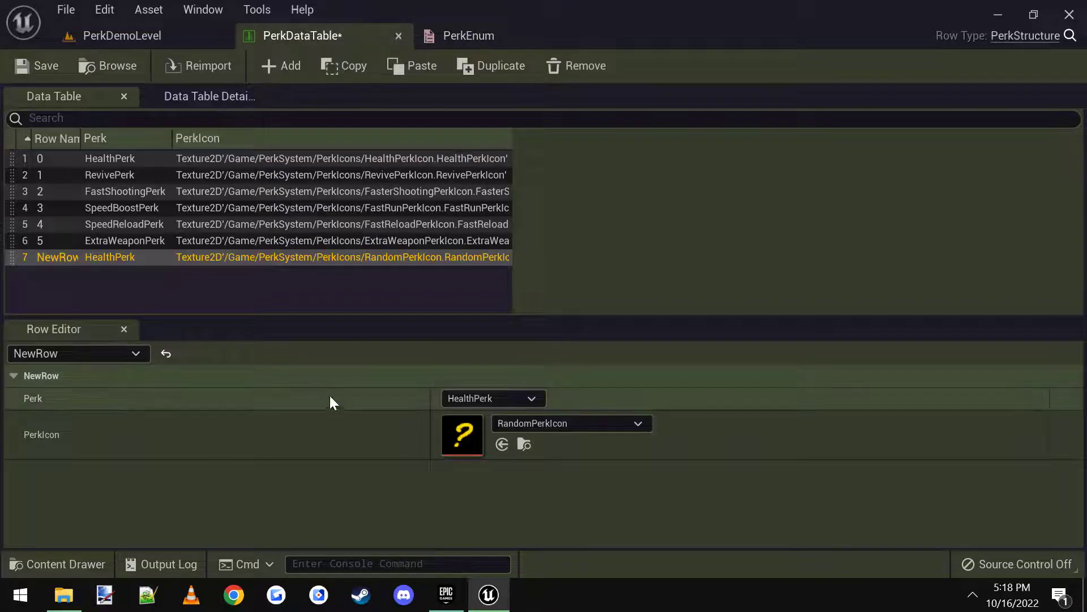
click(527, 402)
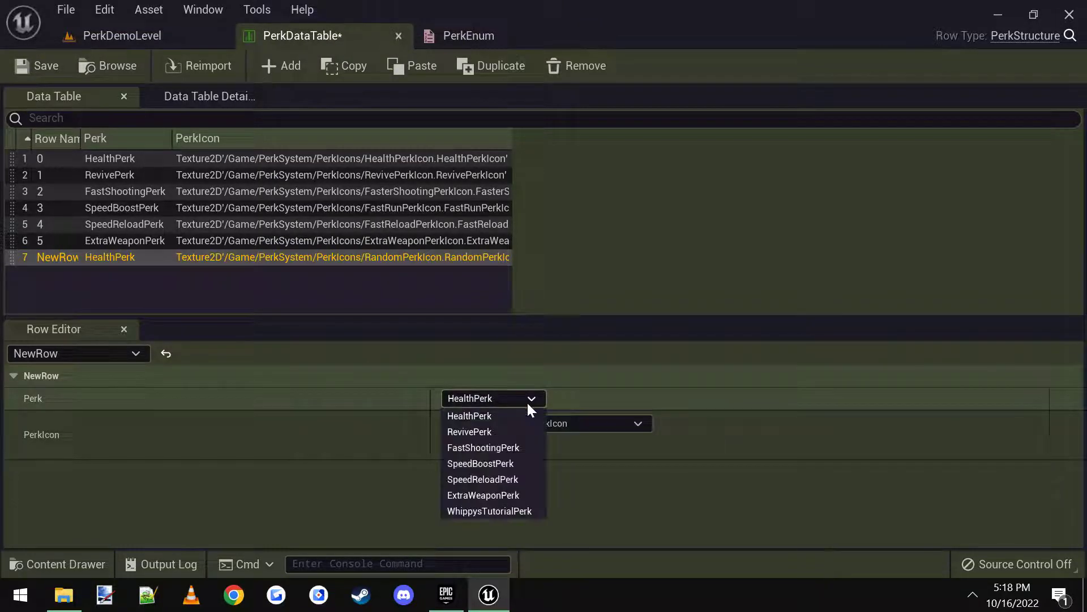
click(488, 510)
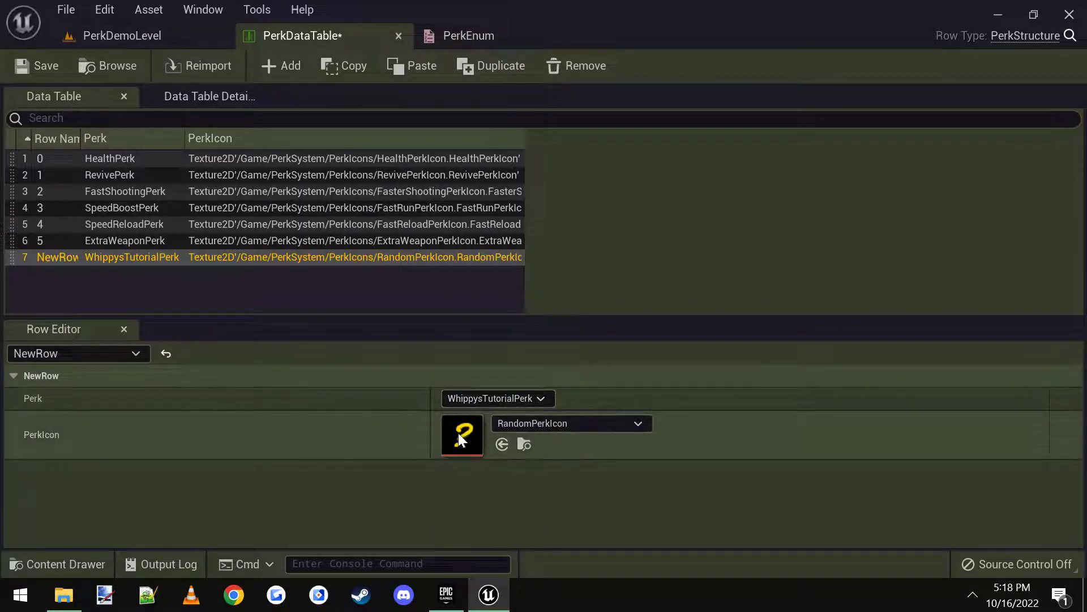
click(25, 61)
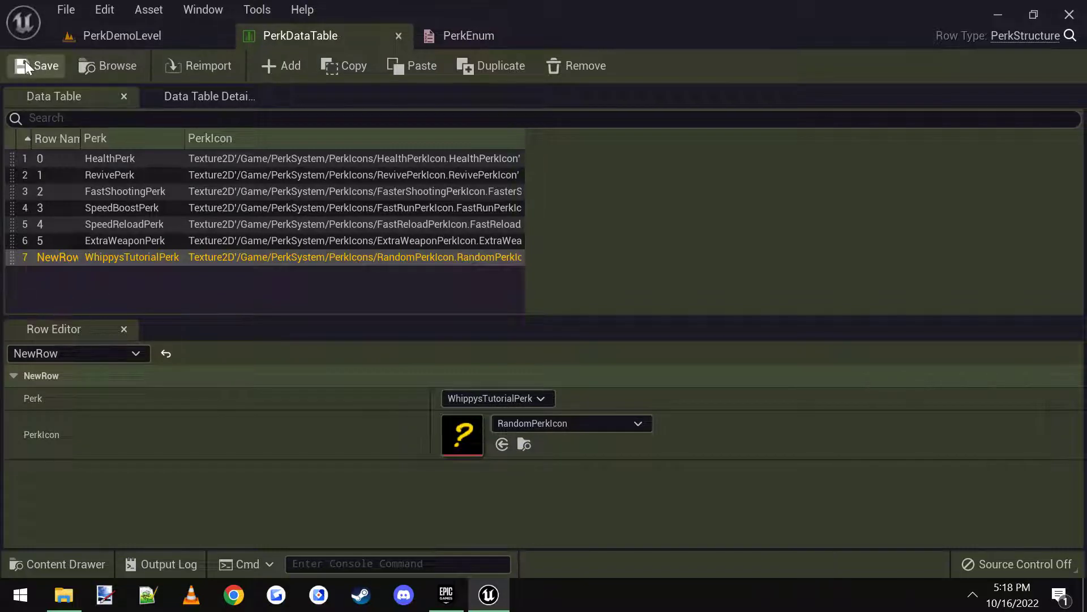
Open the DemoCharacter blueprint from the Content folder and close its Compiler Results
click(126, 37)
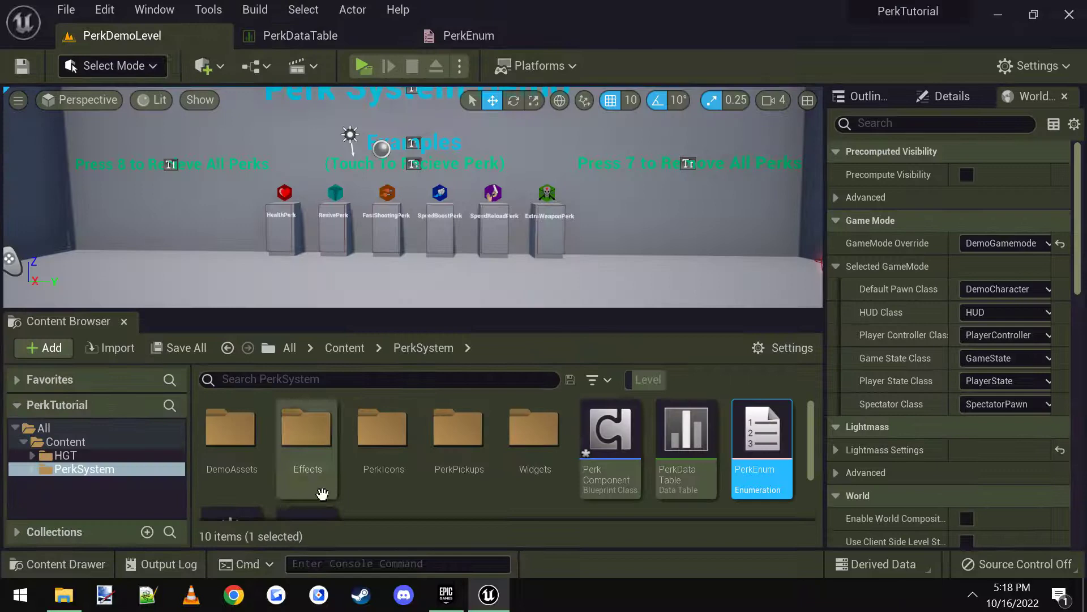
click(94, 446)
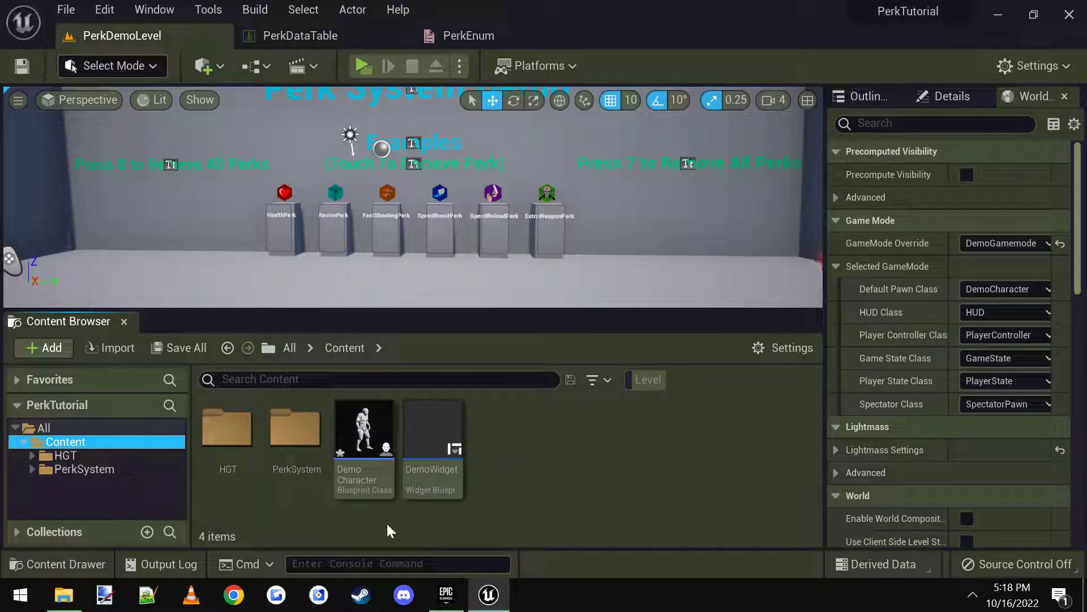
click(361, 436)
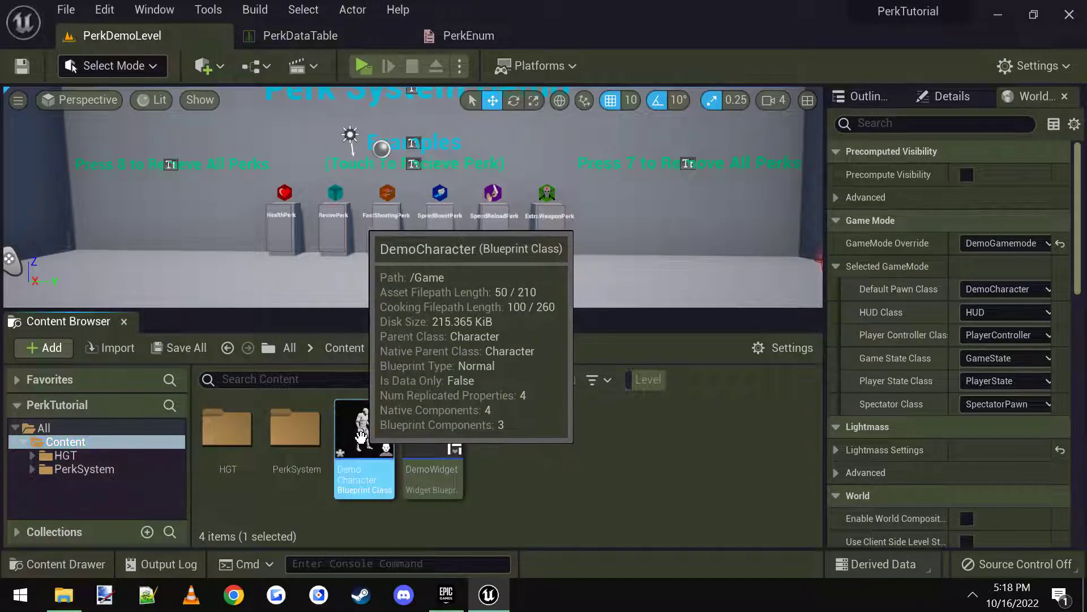
double_click(361, 437)
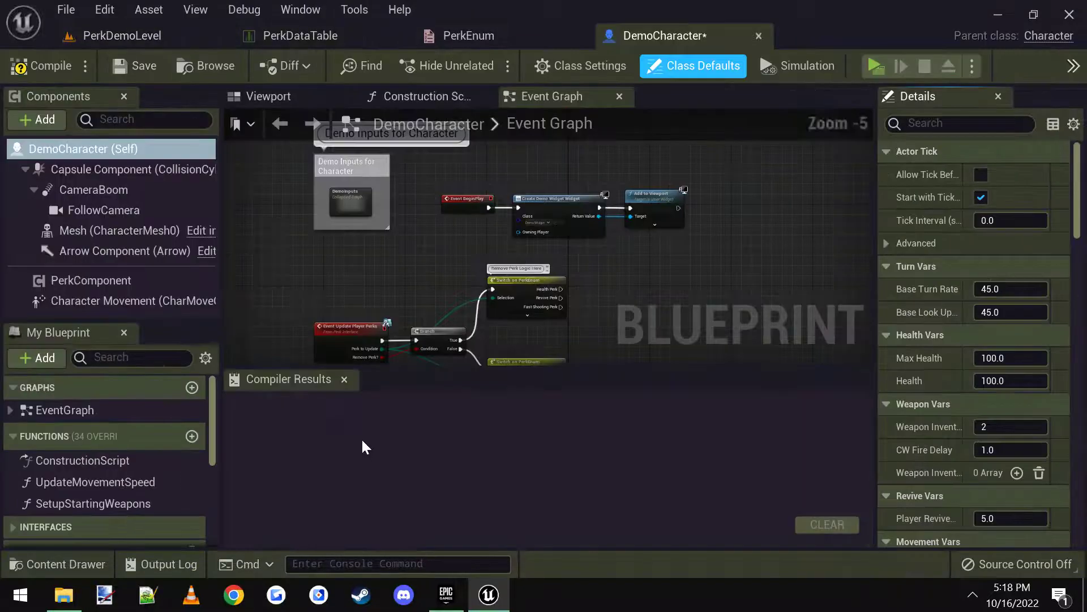
click(343, 379)
Expand the Switch on PerkEnum node fed by the Branch's False output in the Update Player Perks logic
drag(369, 252, 536, 275)
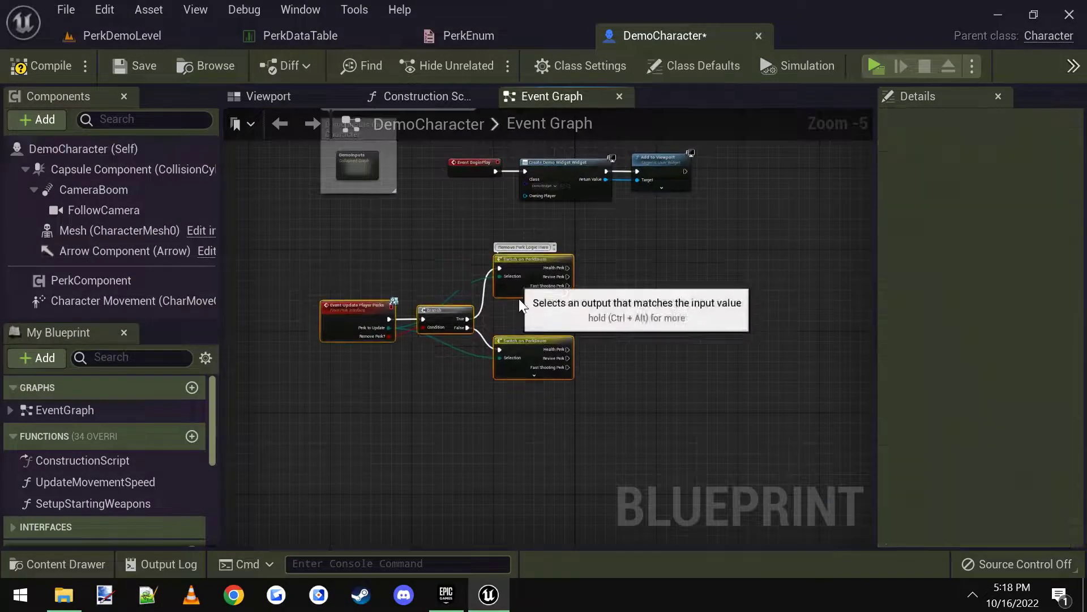
scroll(473, 419, up, 5)
click(464, 440)
scroll(457, 442, down, 2)
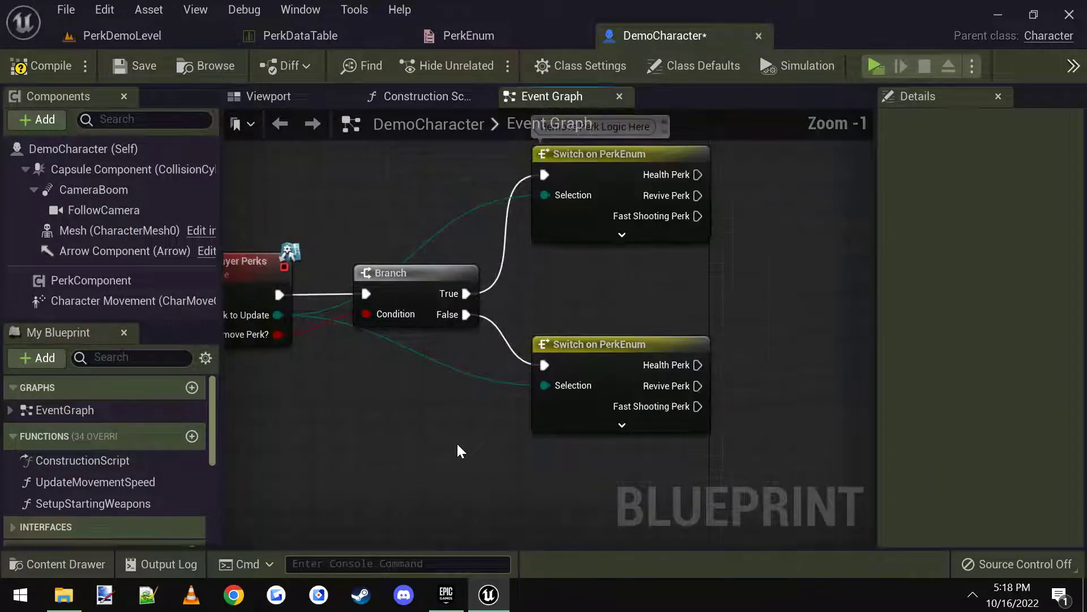
click(607, 232)
right_drag(697, 367, 665, 247)
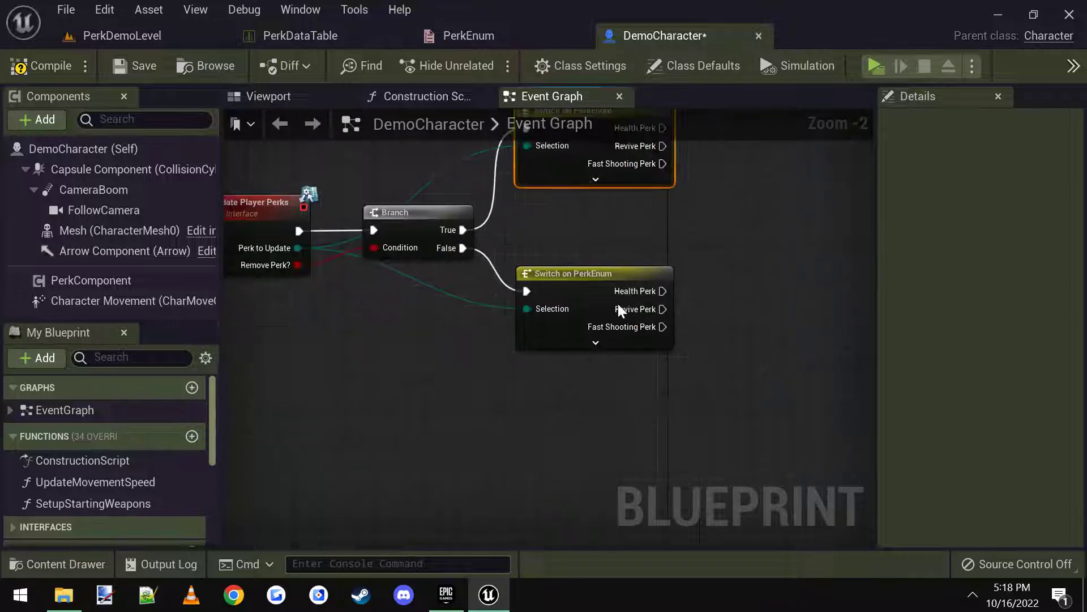
click(583, 306)
click(596, 344)
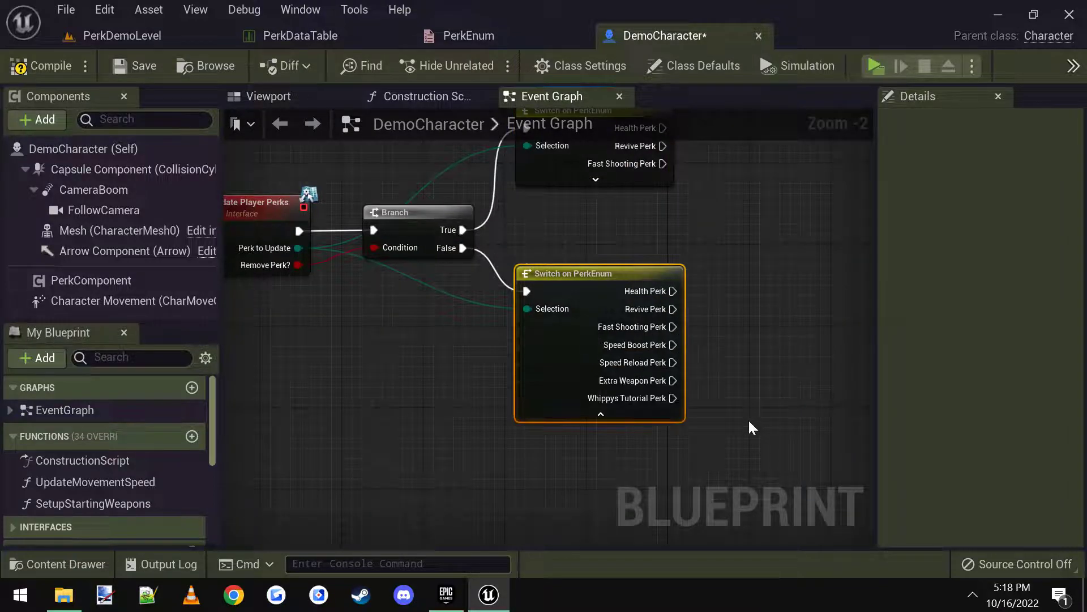
Connect a Print String reading "You Now Have Whippys Tutorial Perk" to the switch's Whippys Tutorial Perk output, and expand its advanced options
right_drag(750, 427, 640, 379)
drag(569, 358, 710, 416)
text(print)
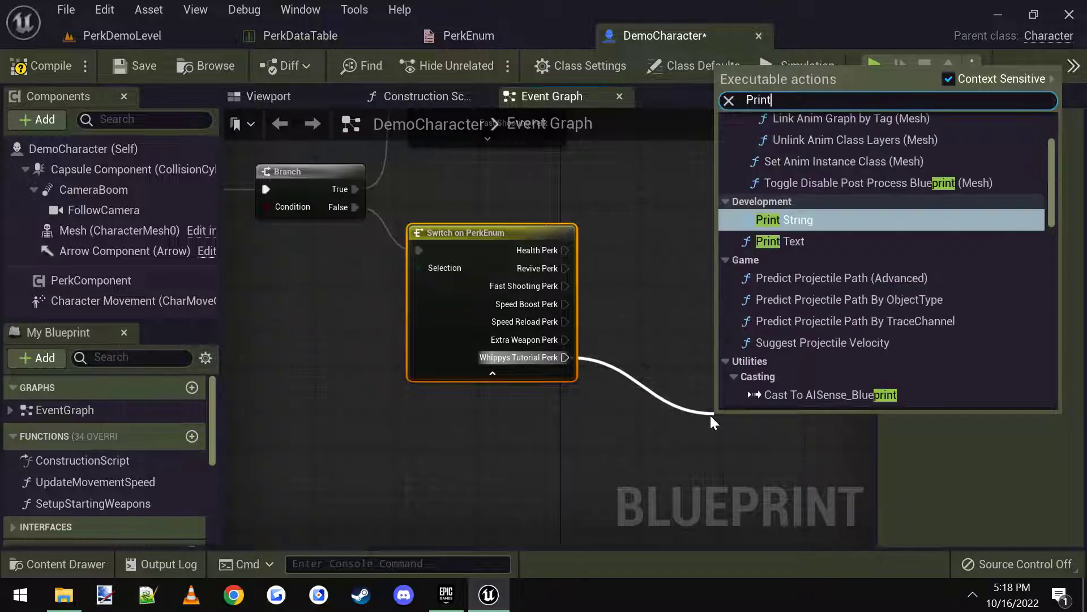
key(Return)
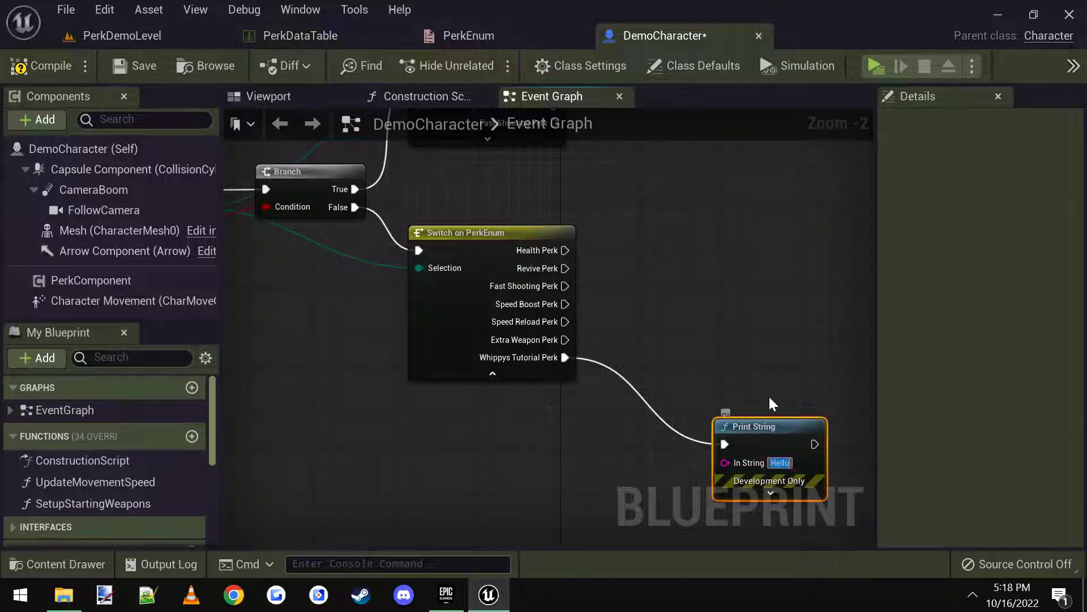
text(You Now)
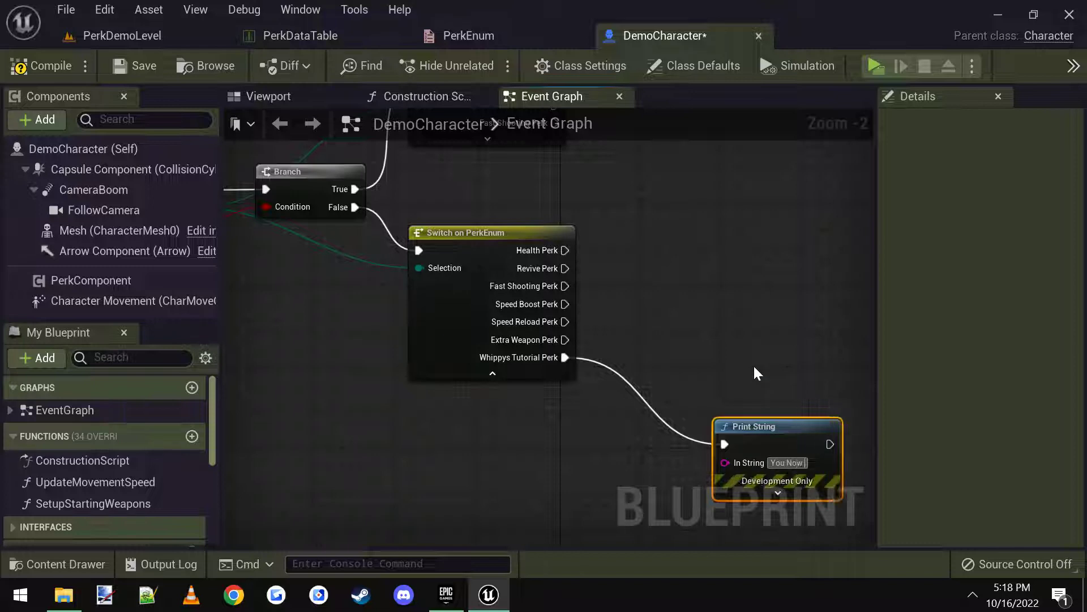
text( Have Whippys)
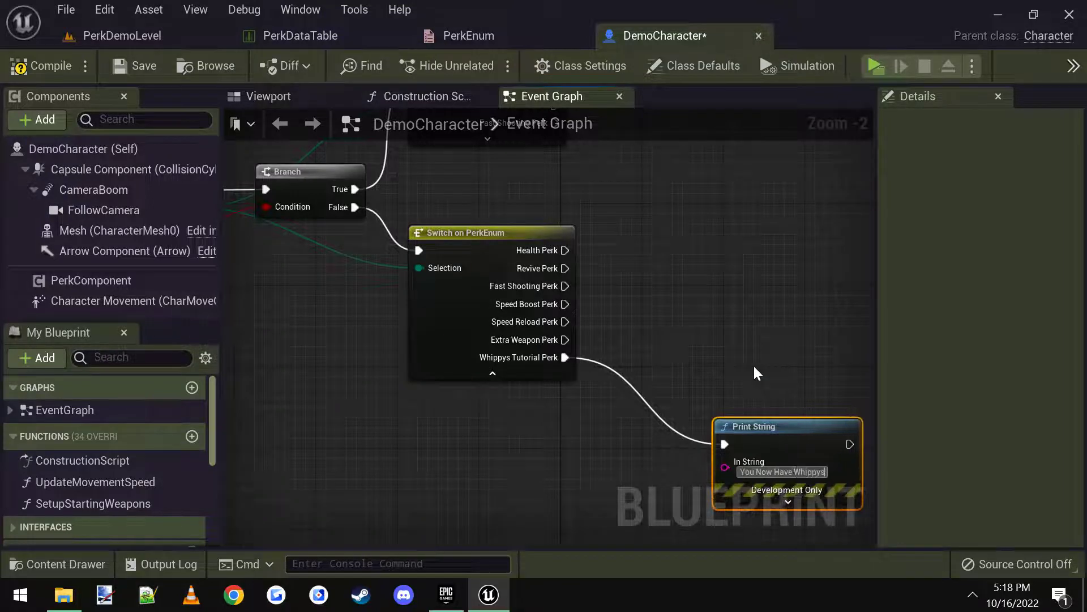
text( Tutorial Perk)
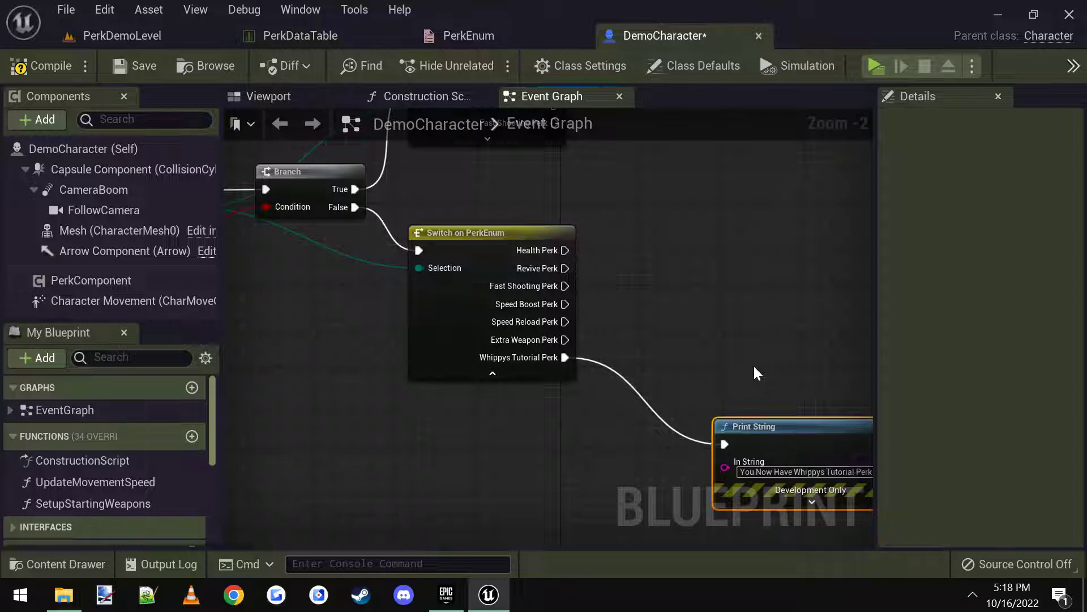
right_drag(754, 368, 677, 253)
click(733, 386)
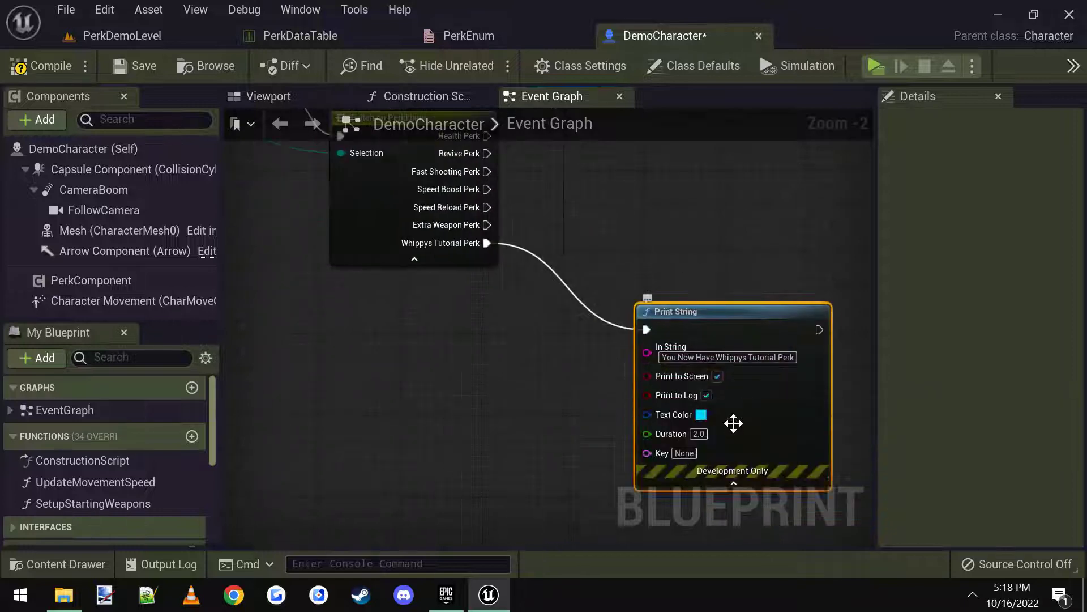
Set the Print String's duration to 6.0 and its text color to orange (hex sRGB FF6400FF), and compile and save DemoCharacter
click(698, 434)
text(6)
click(538, 434)
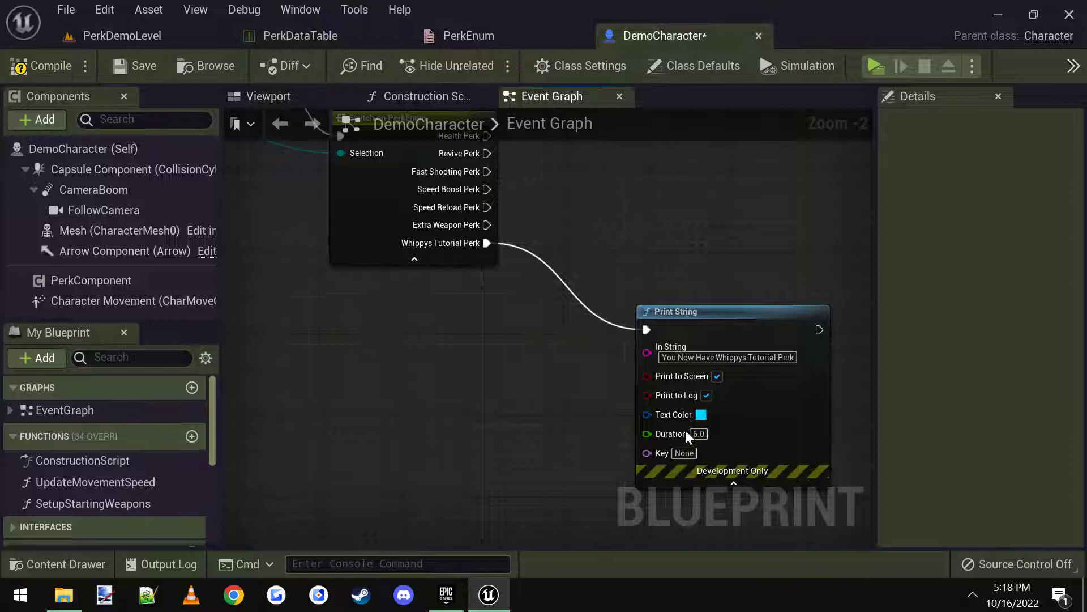
click(701, 415)
click(889, 282)
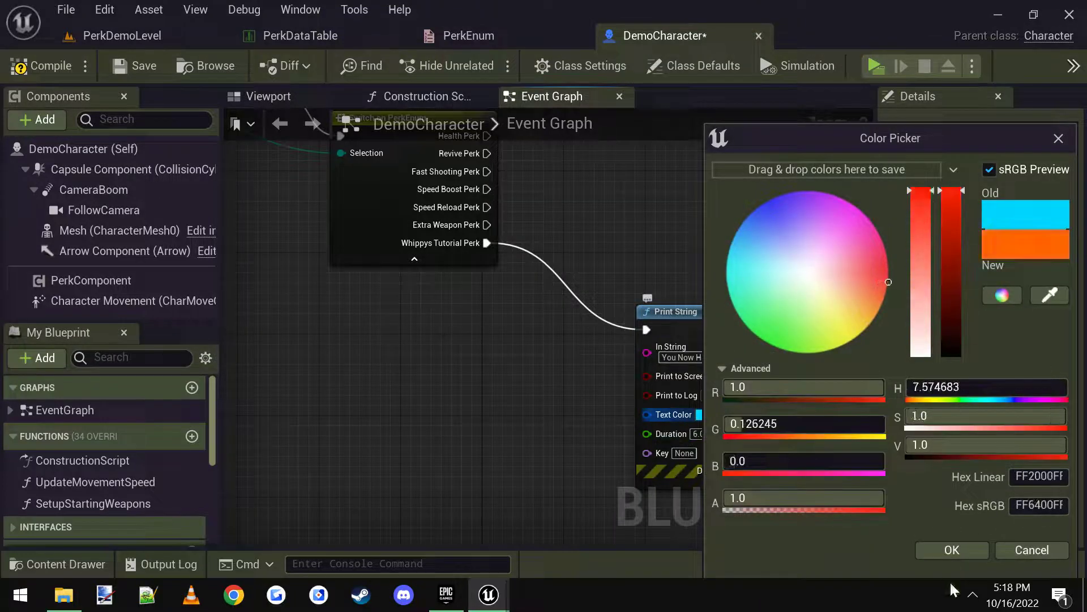
click(952, 550)
scroll(627, 430, down, 4)
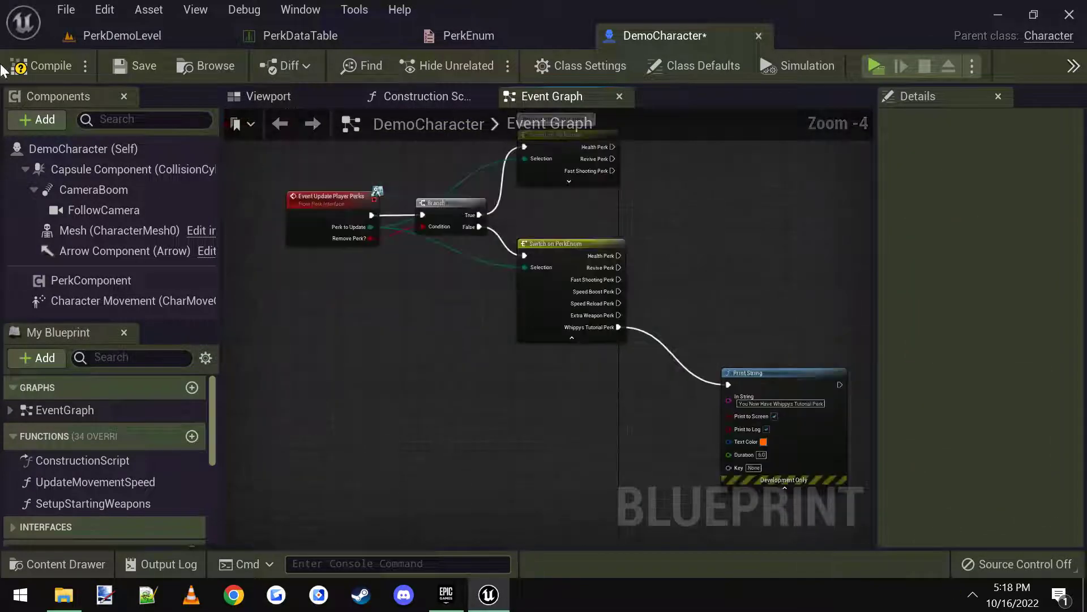
right_drag(727, 276, 721, 326)
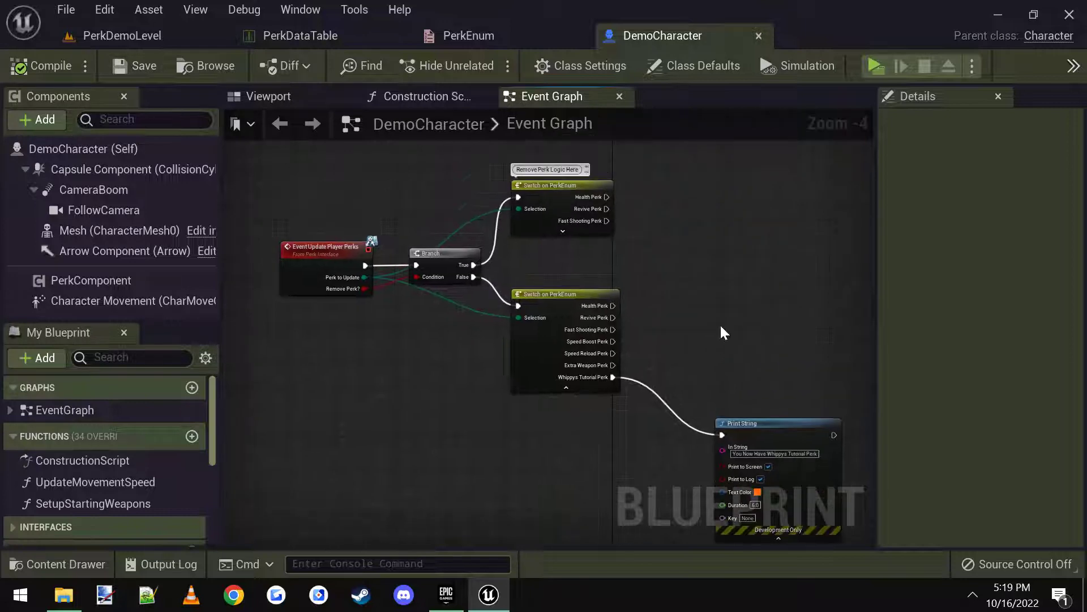
Duplicate a green free perk pickup in PerkDemoLevel and place the copy along the X axis, apart from the others
click(114, 34)
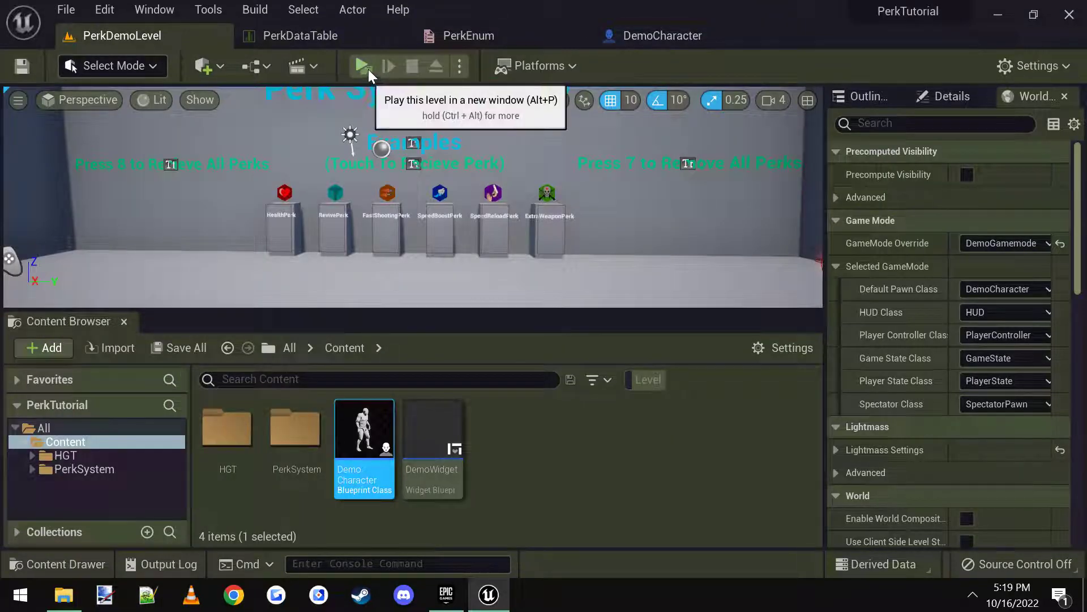
mouse_move(474, 209)
right_down()
mouse_move(417, 209)
mouse_move(357, 231)
mouse_move(470, 170)
mouse_move(474, 204)
mouse_move(462, 196)
mouse_move(453, 227)
mouse_move(476, 196)
right_up()
click(459, 172)
drag(369, 217, 631, 218)
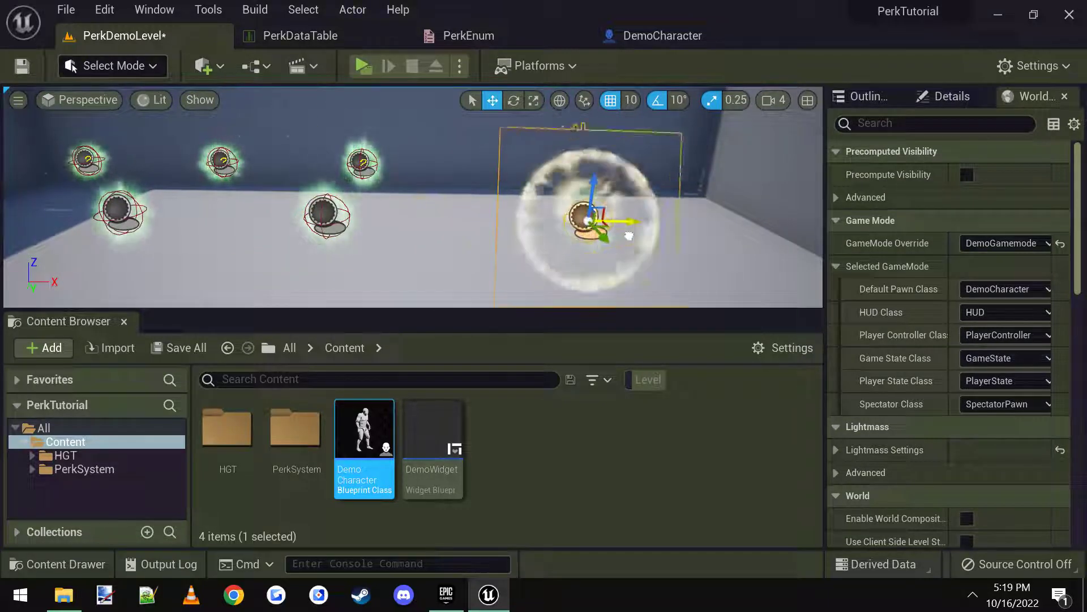
scroll(921, 310, down, 3)
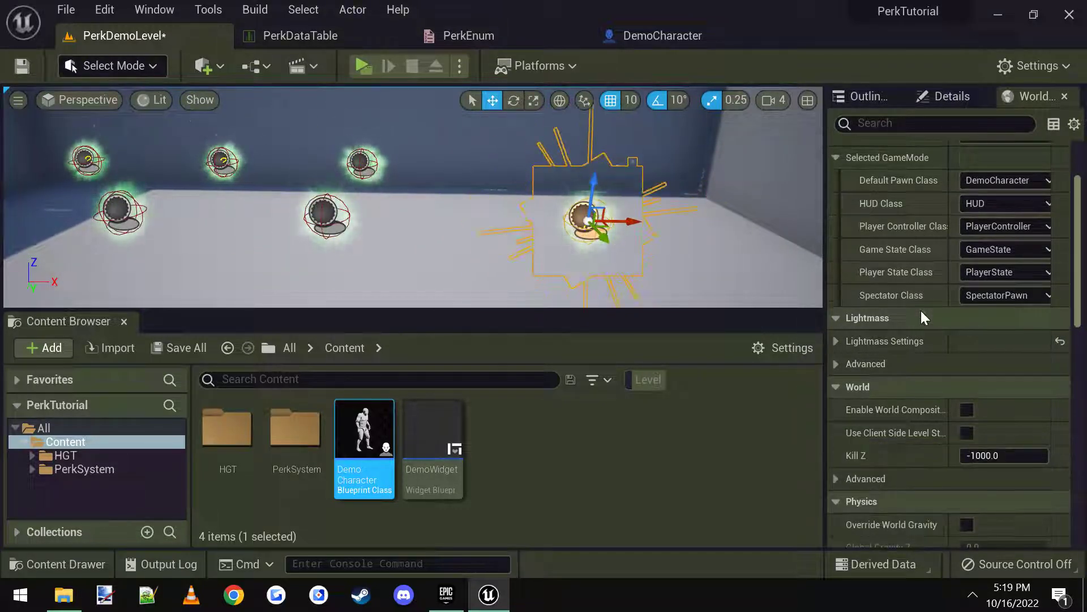
scroll(929, 319, down, 4)
scroll(929, 320, down, 5)
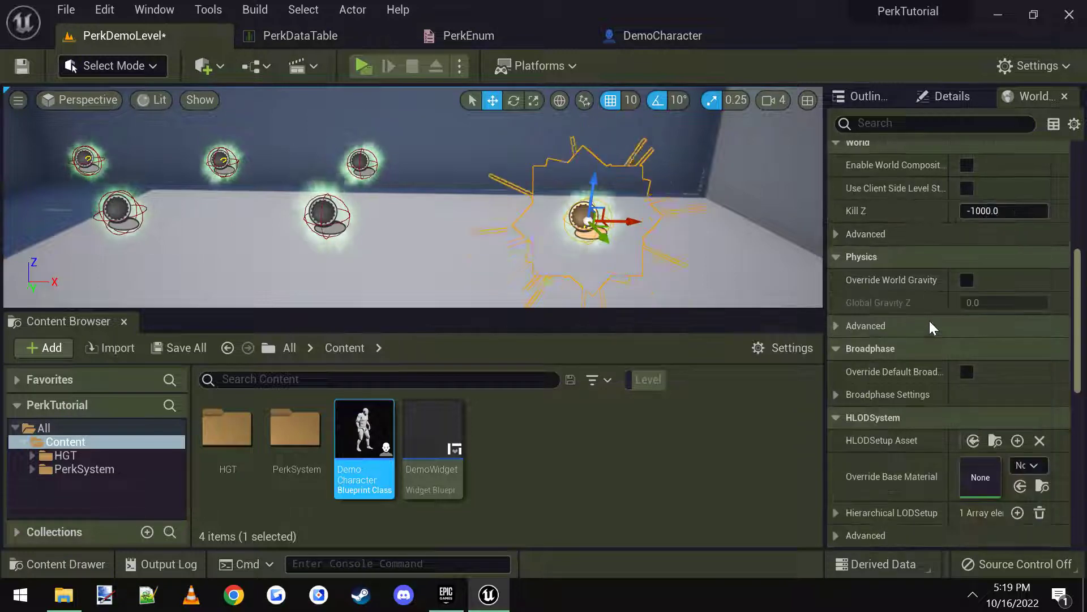
scroll(930, 324, down, 6)
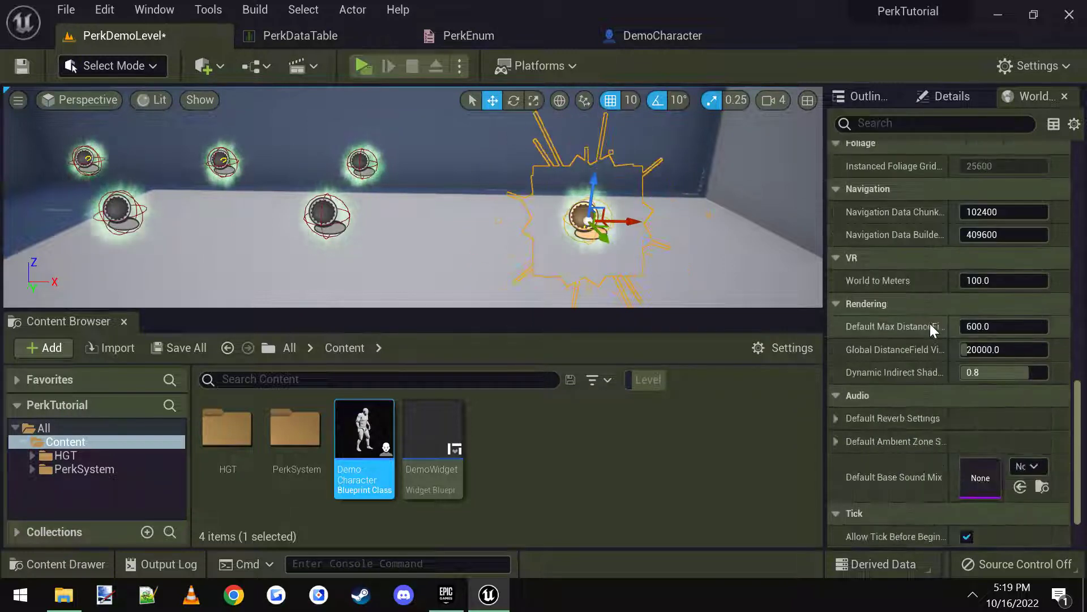
scroll(938, 339, up, 3)
scroll(940, 341, up, 12)
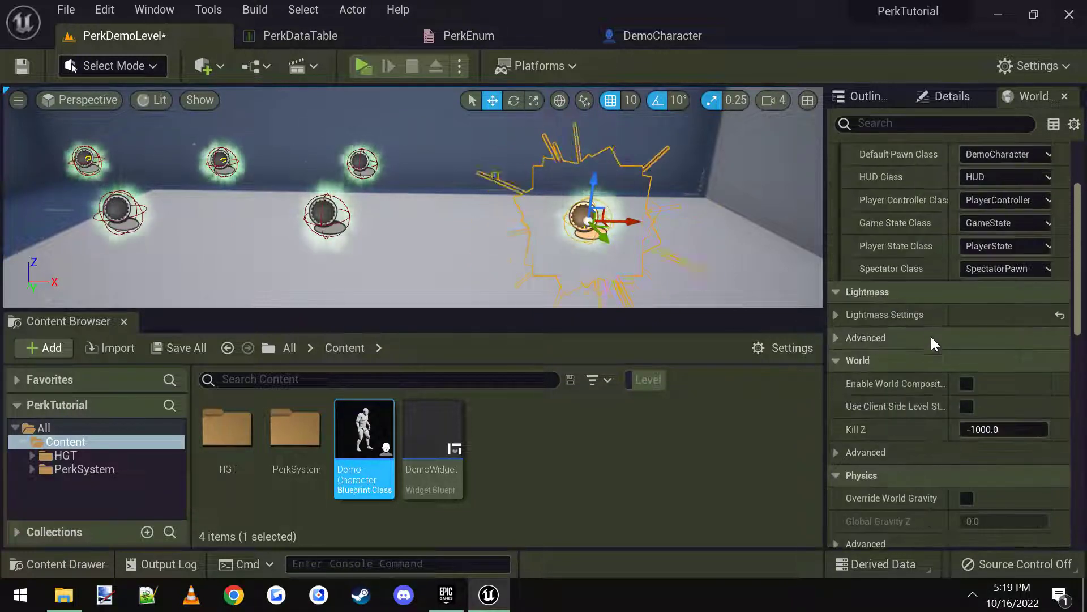
Disable Give Random Perk? on the duplicated pickup, set its Perk to Give to WhippysTutorialPerk, and shift it further along X
right_drag(565, 222, 590, 222)
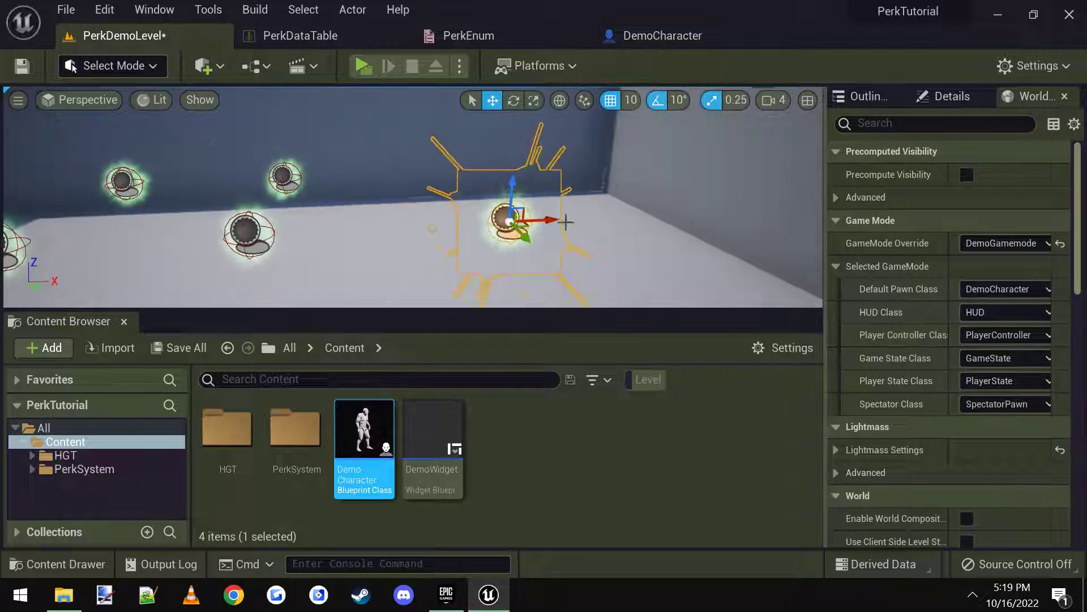
click(506, 218)
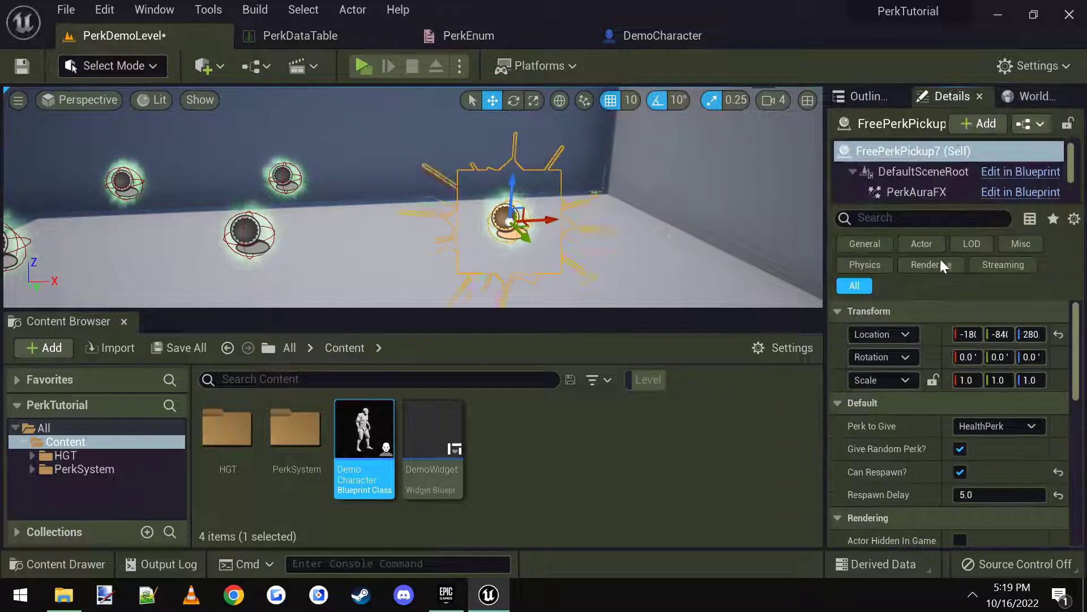
scroll(915, 384, down, 2)
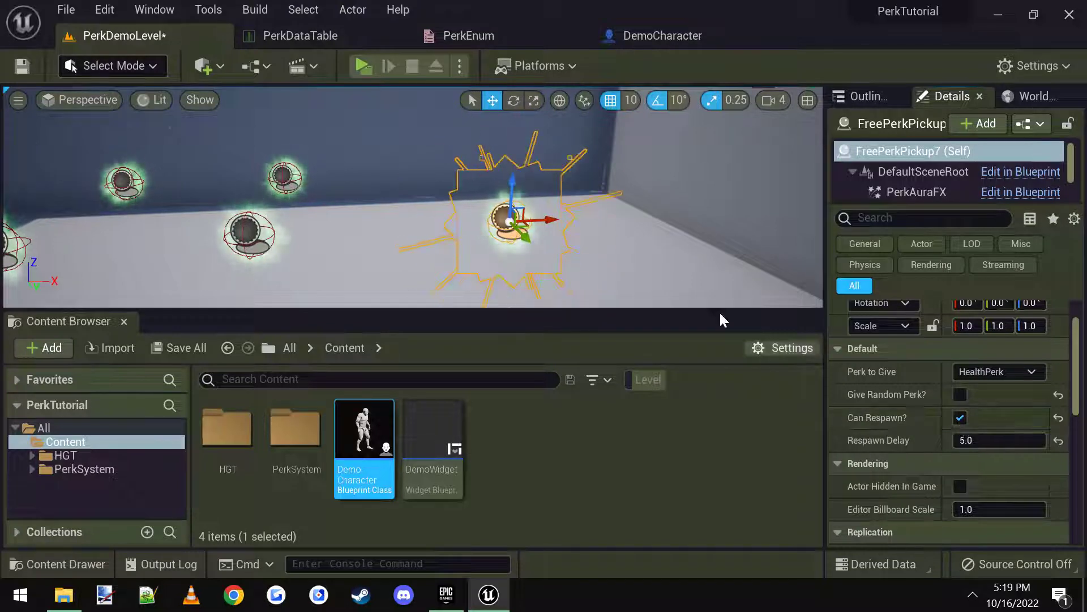
right_drag(688, 260, 719, 273)
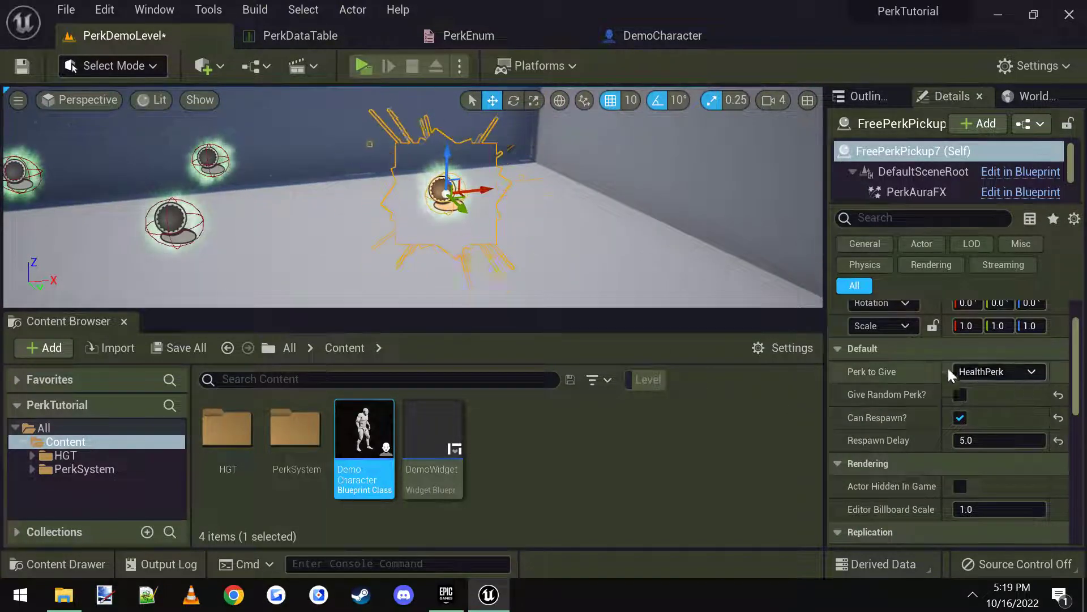
click(996, 372)
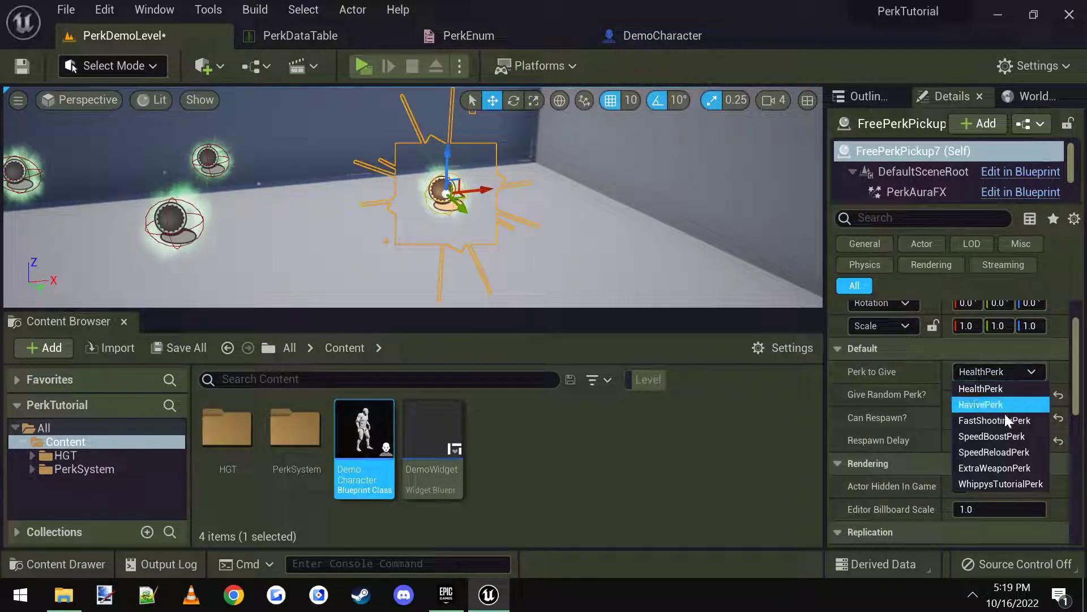
click(1001, 484)
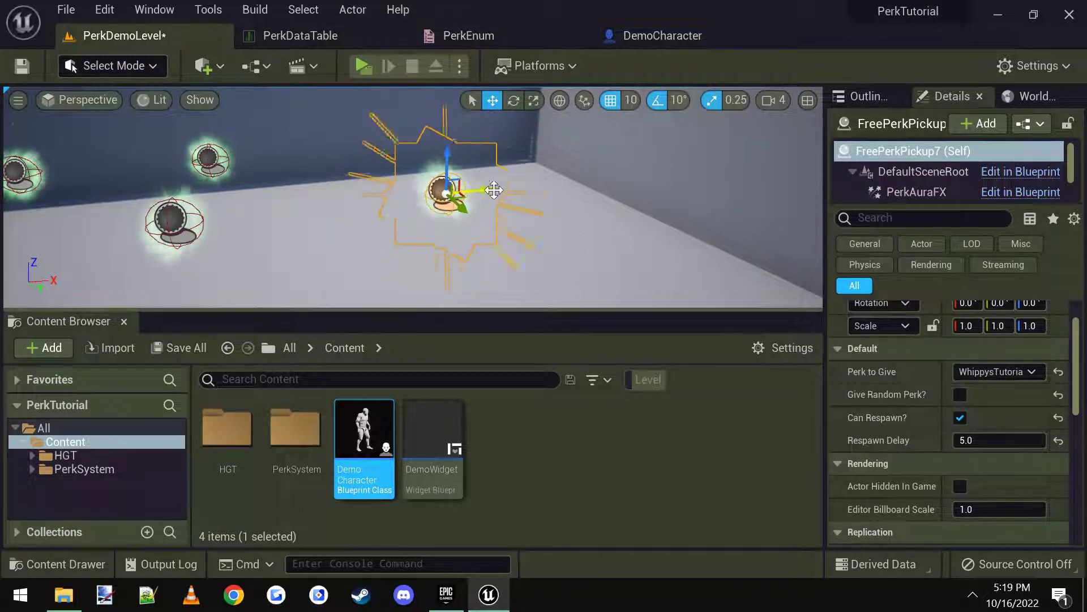
drag(494, 189, 536, 188)
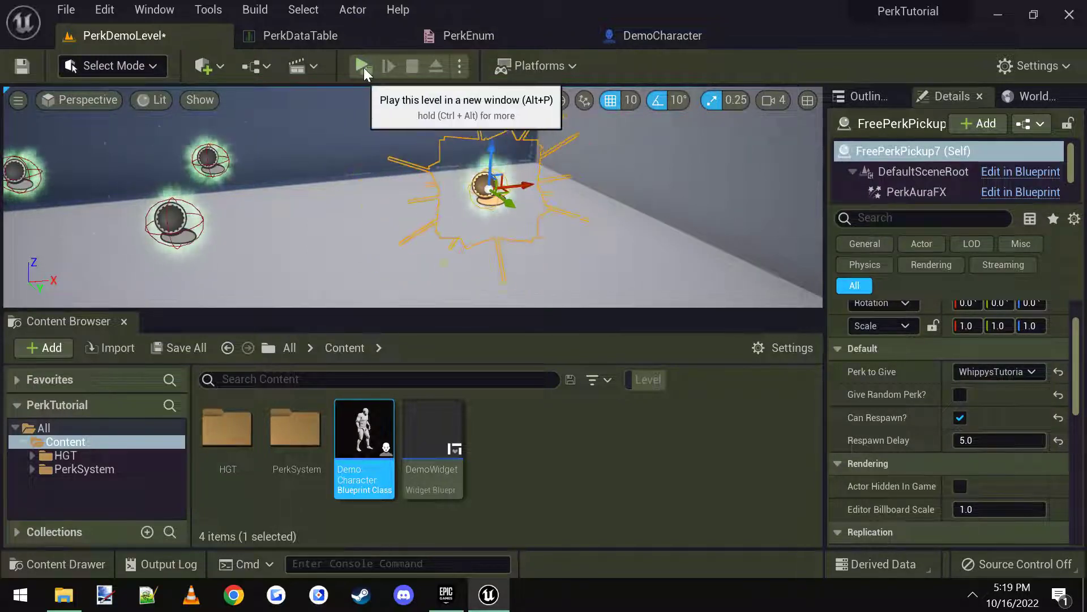
Play PerkDemoLevel despite the unresolved compiler errors and run the character into the WhippysTutorialPerk pickup
click(363, 66)
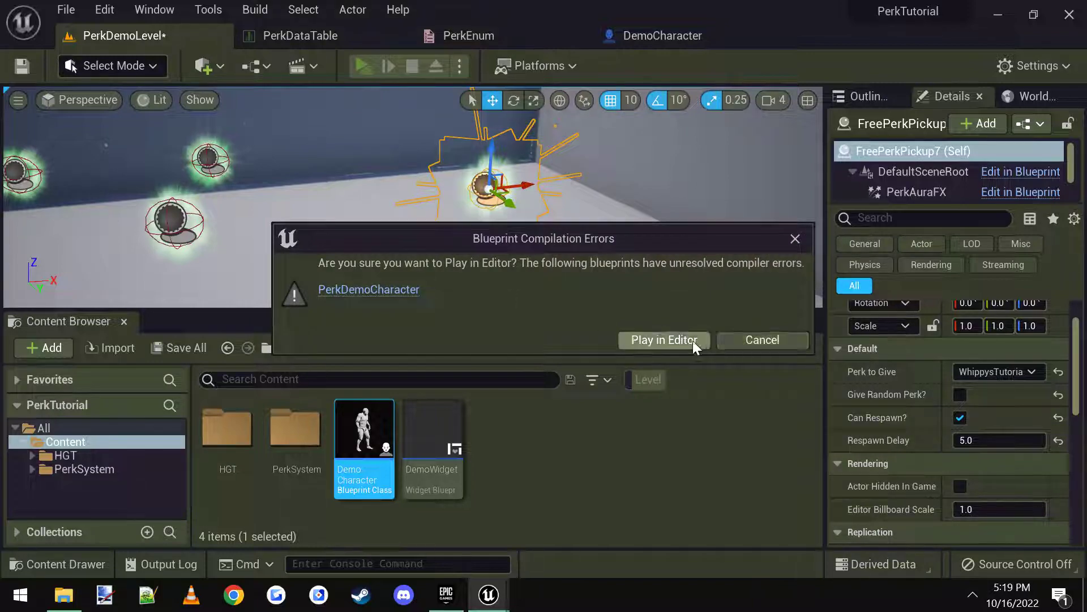
click(666, 339)
key(w)
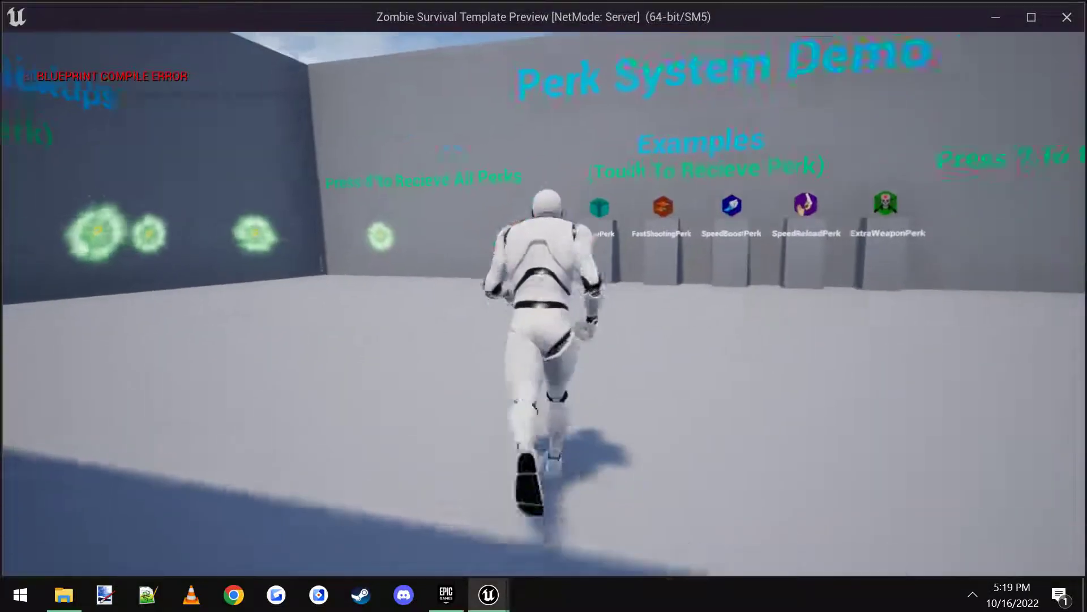
key(w)
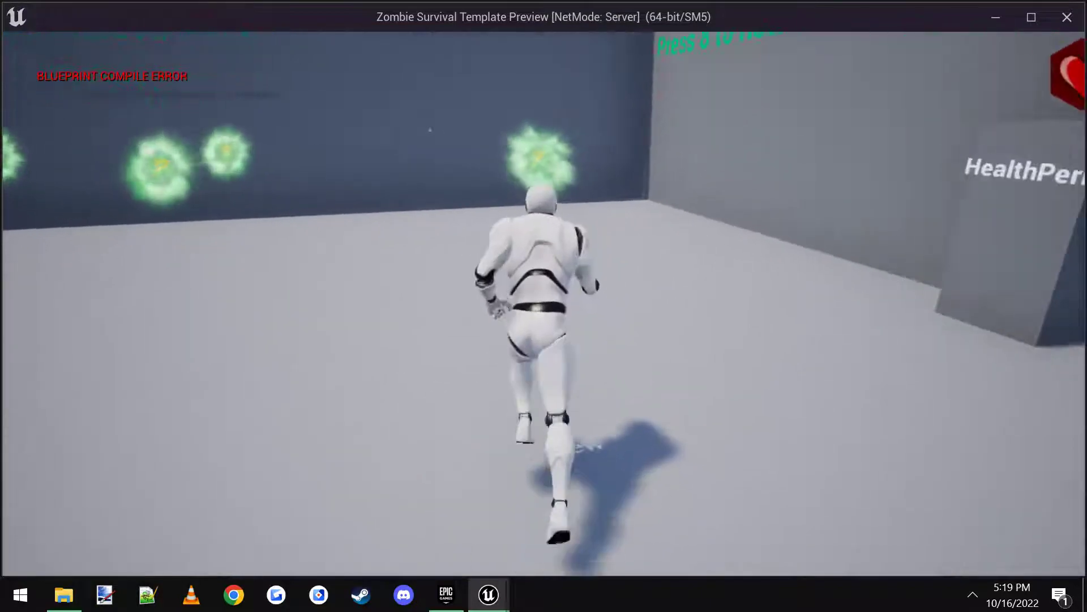
key(w)
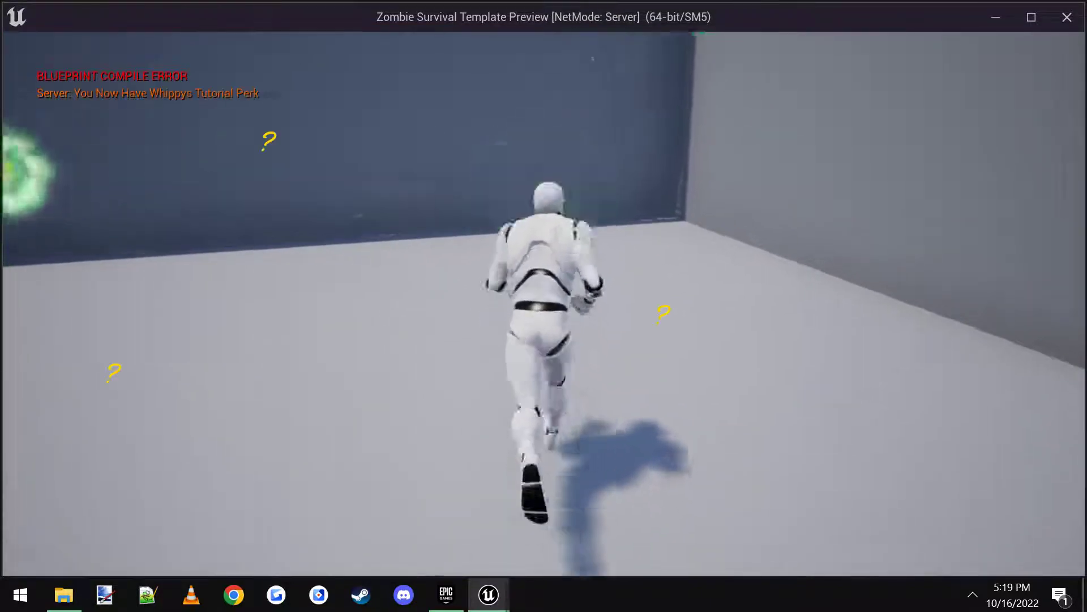
Run the character around the arena, touch the respawned WhippysTutorialPerk pickup again, and end the play session
key(s)
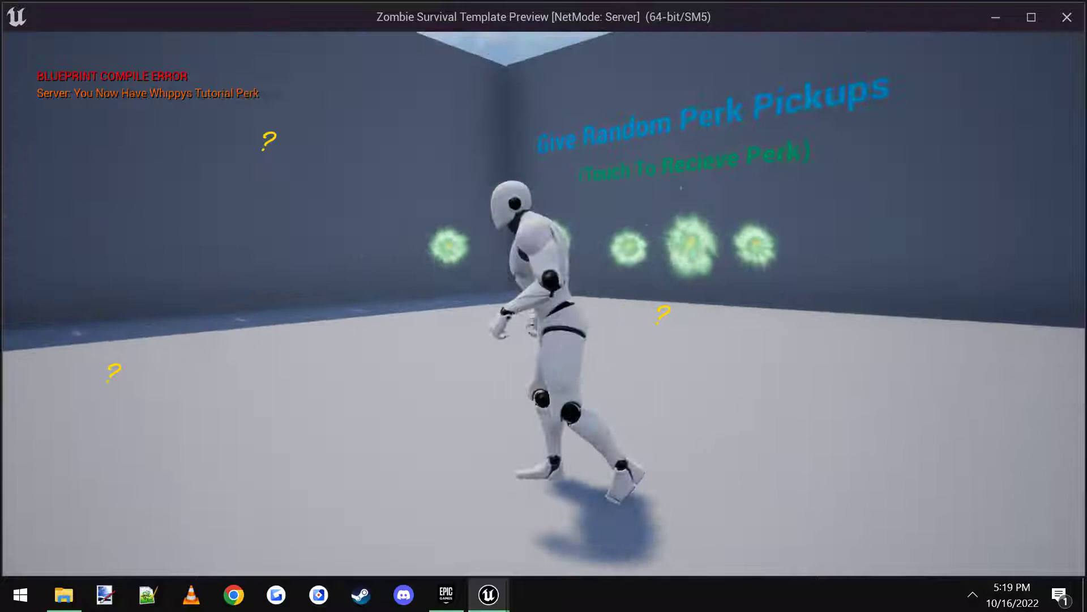
key(a)
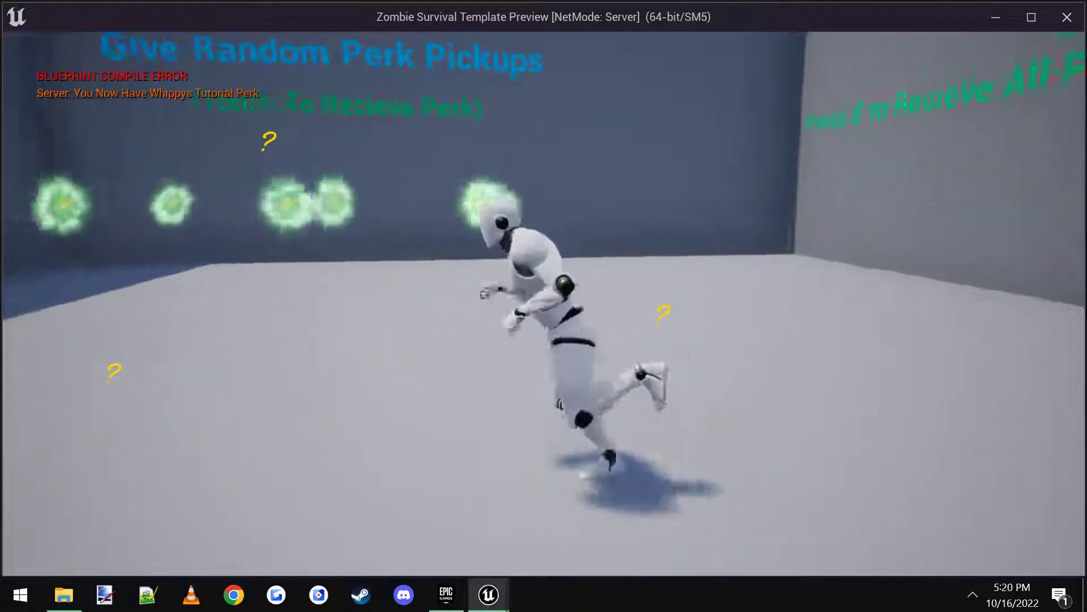
key(s)
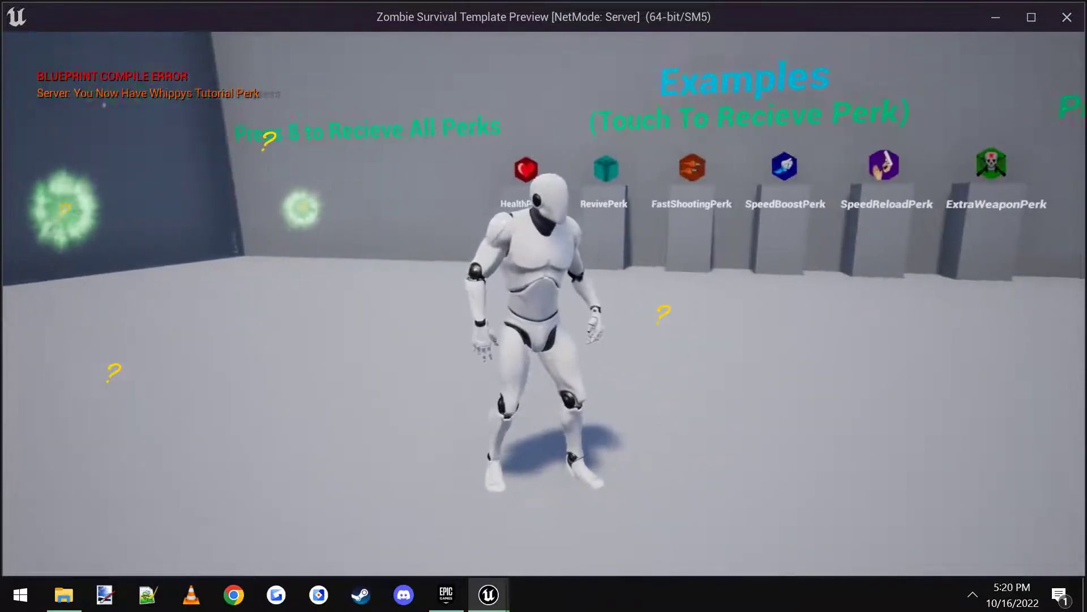
key(w)
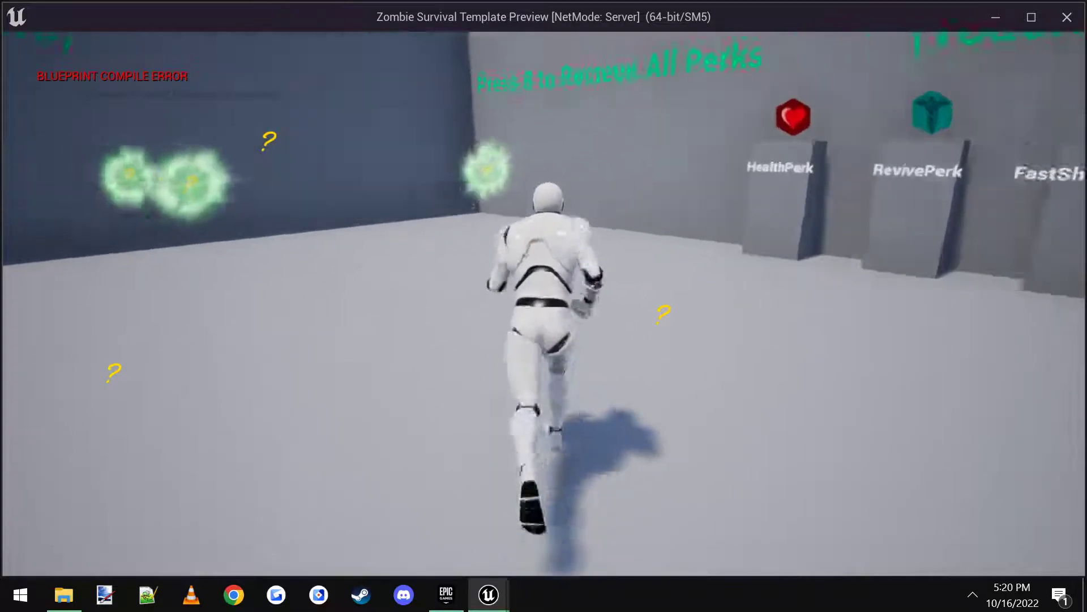
key(d)
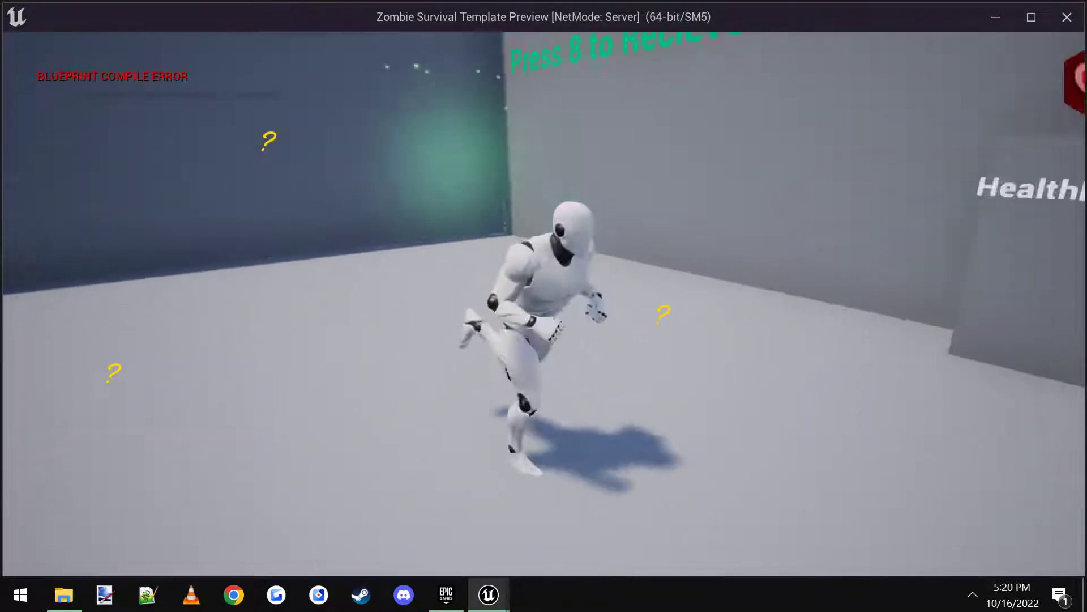
key(w)
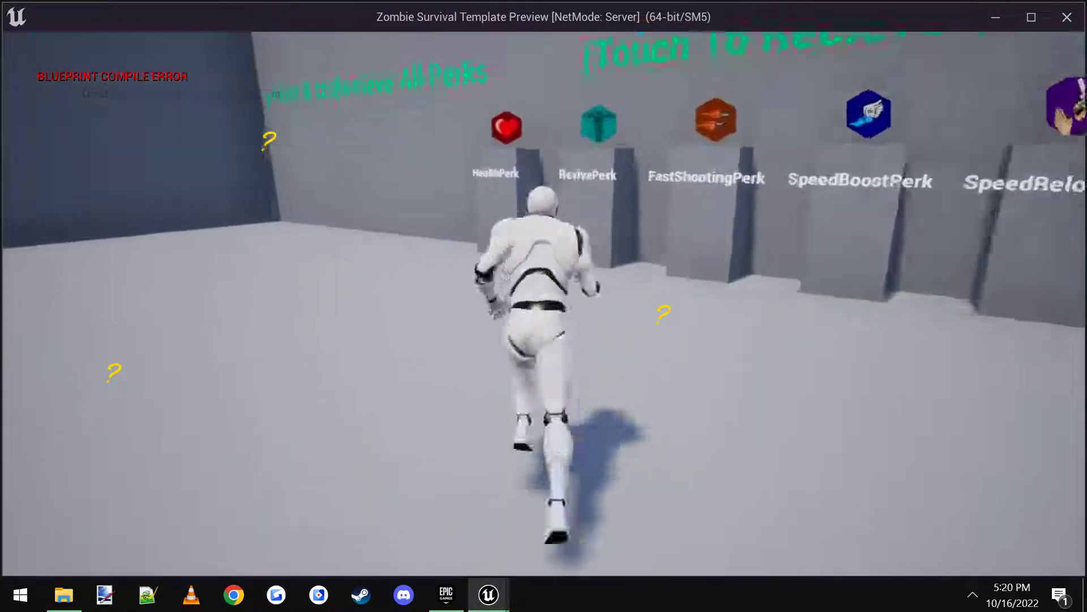
key(w)
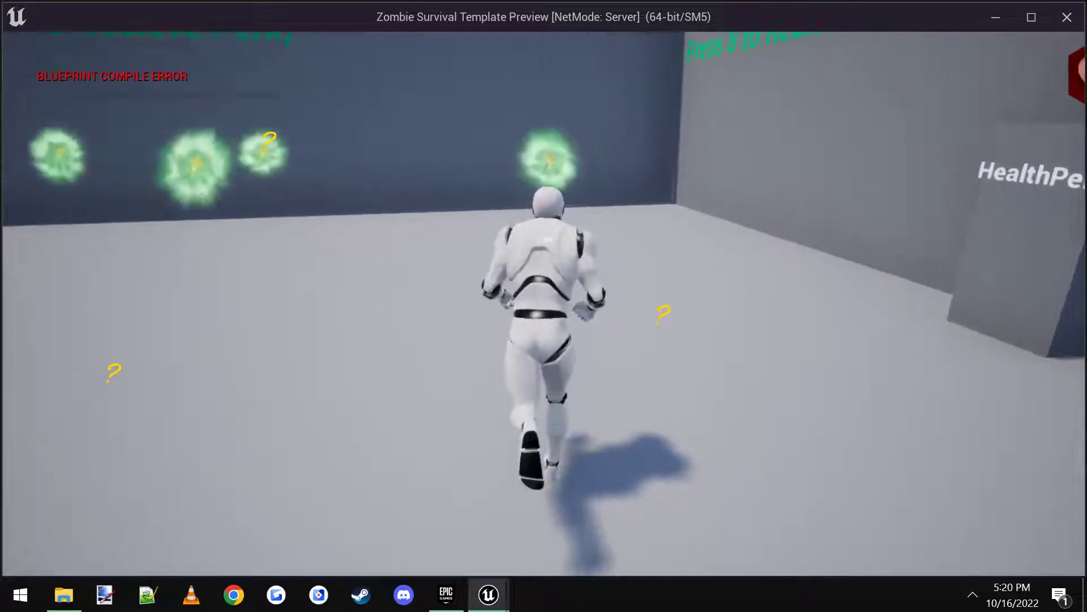
key(s)
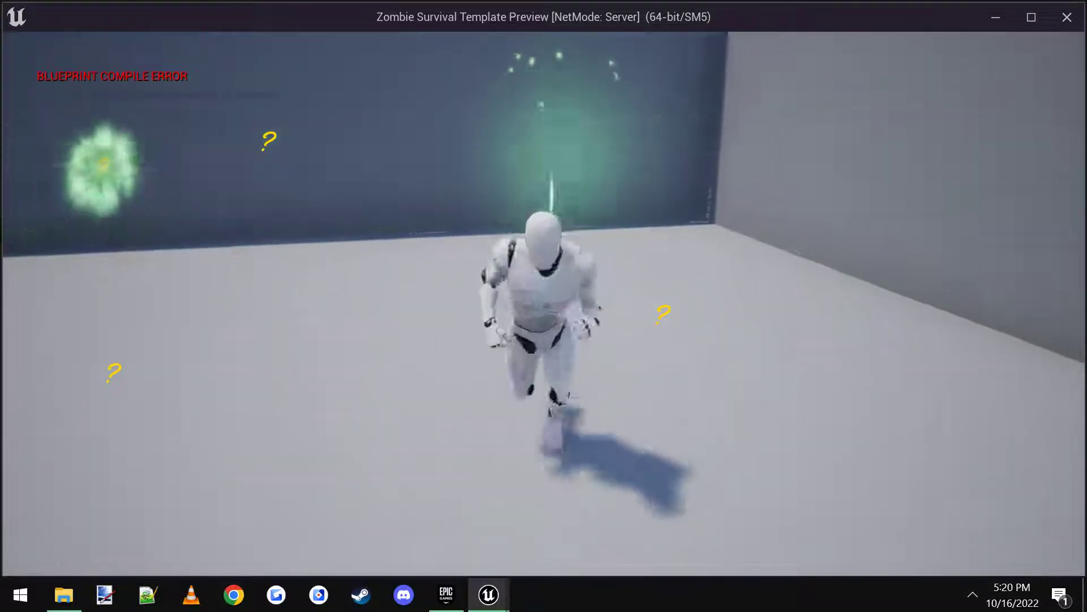
key(w)
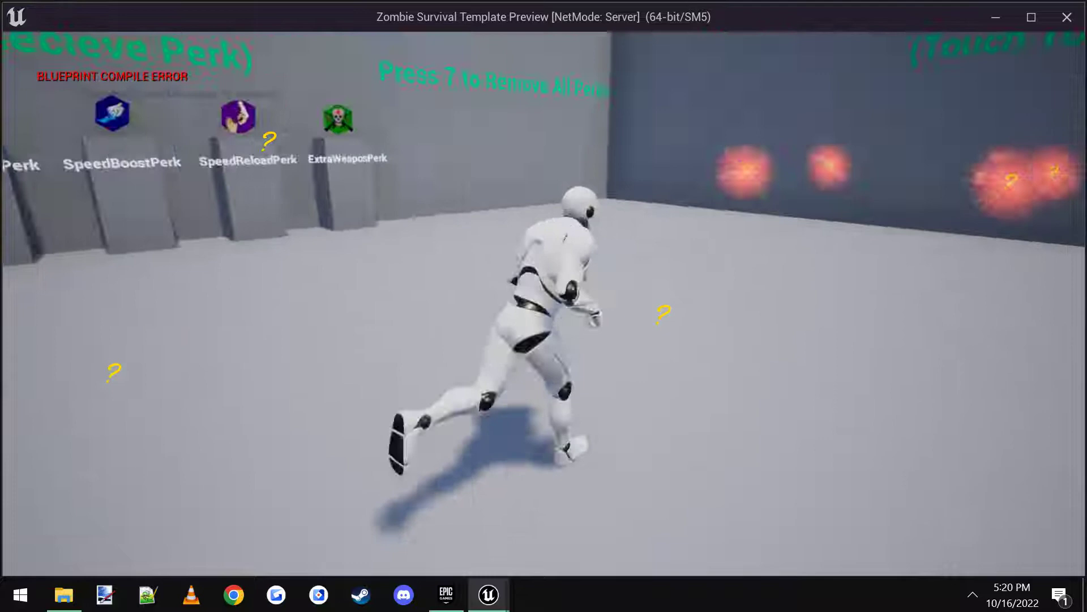
key(s)
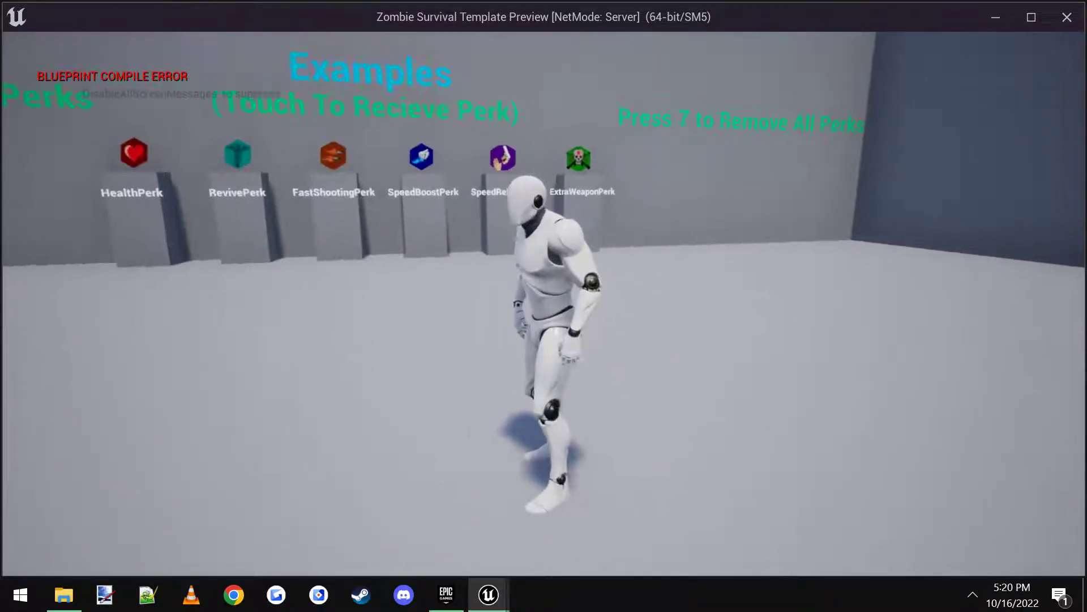
key(Escape)
Duplicate a red remove perk pickup in the level and place the copy along the X axis, apart from the others
key(s)
right_drag(551, 262, 723, 262)
key(w)
right_drag(640, 238, 583, 233)
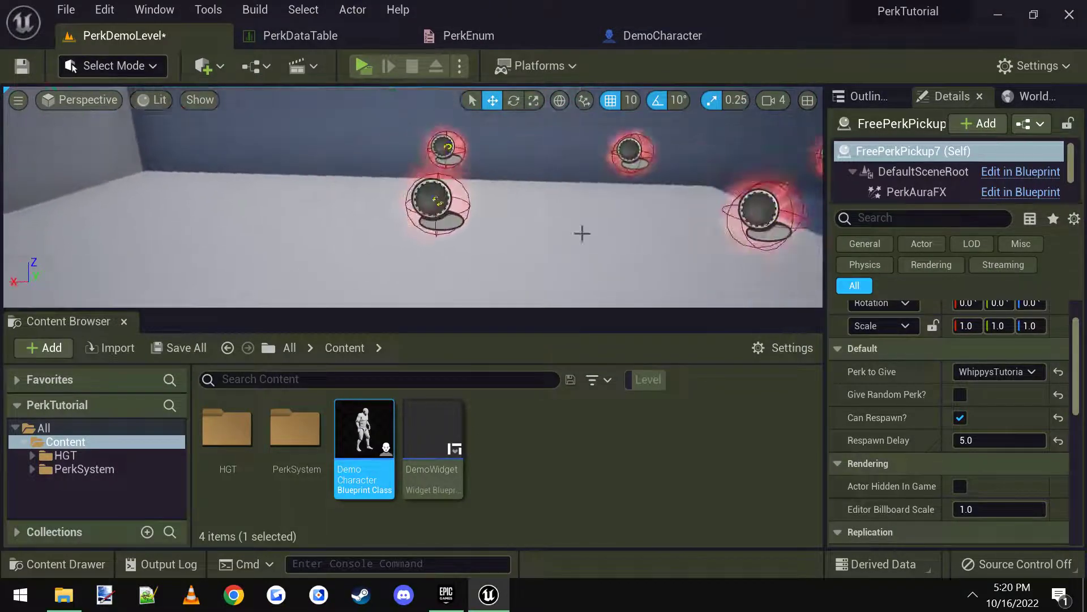
right_drag(365, 234, 370, 231)
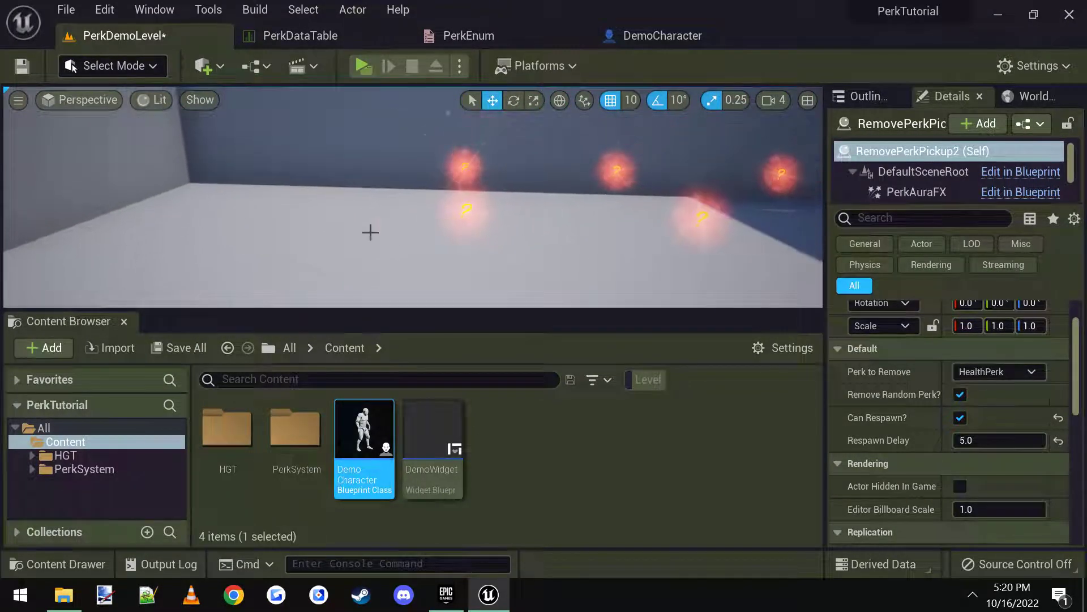
drag(428, 210, 419, 210)
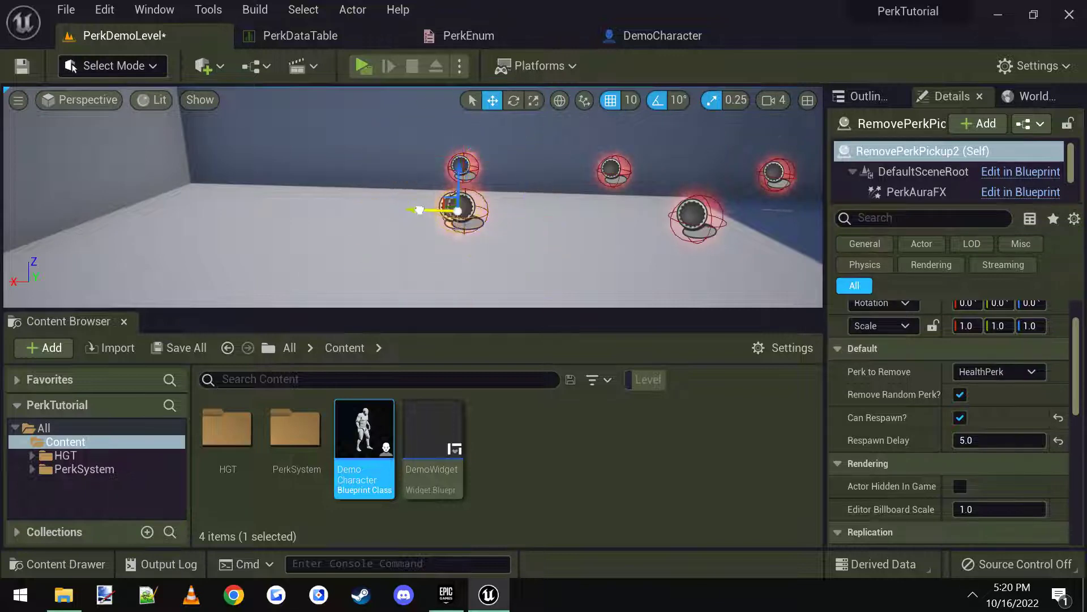
Disable Remove Random Perk? on the duplicated remove pickup, set its Perk to Remove to WhippysTutorialPerk, and deselect it
click(960, 395)
click(1008, 371)
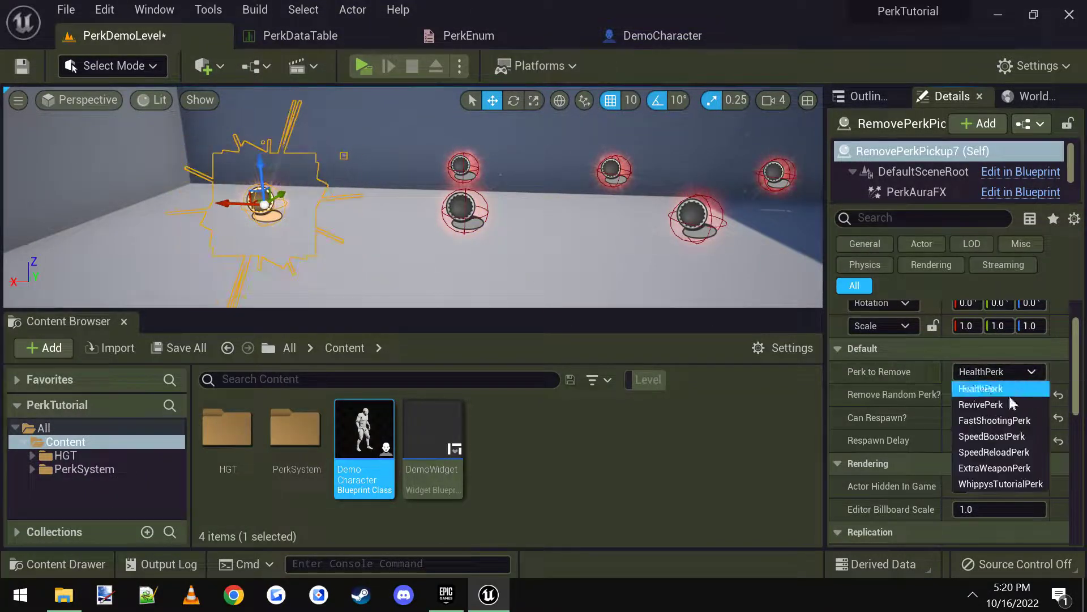
click(998, 484)
key(f)
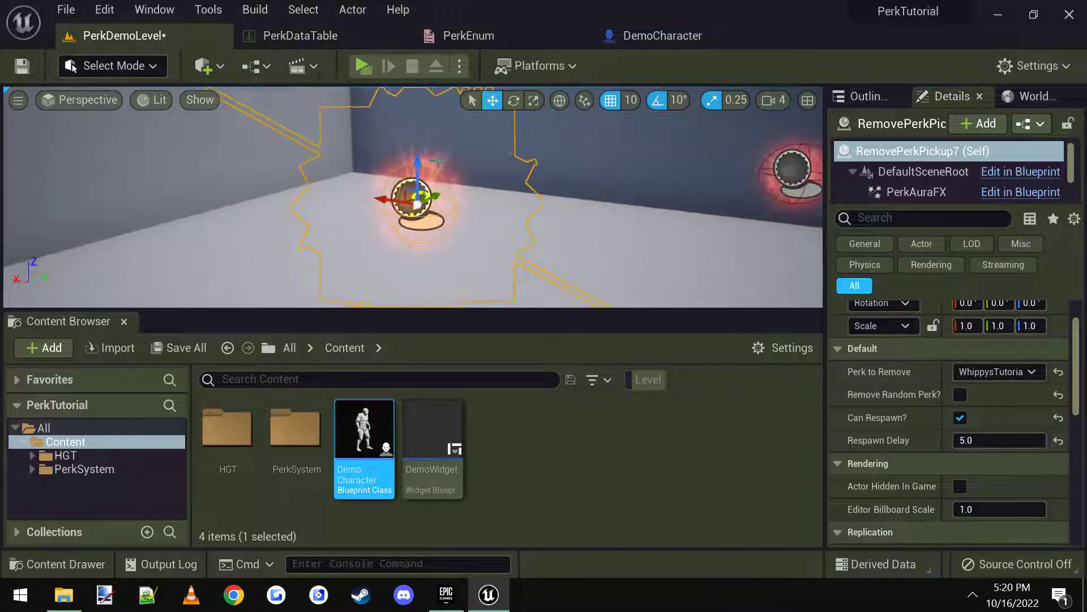
click(998, 372)
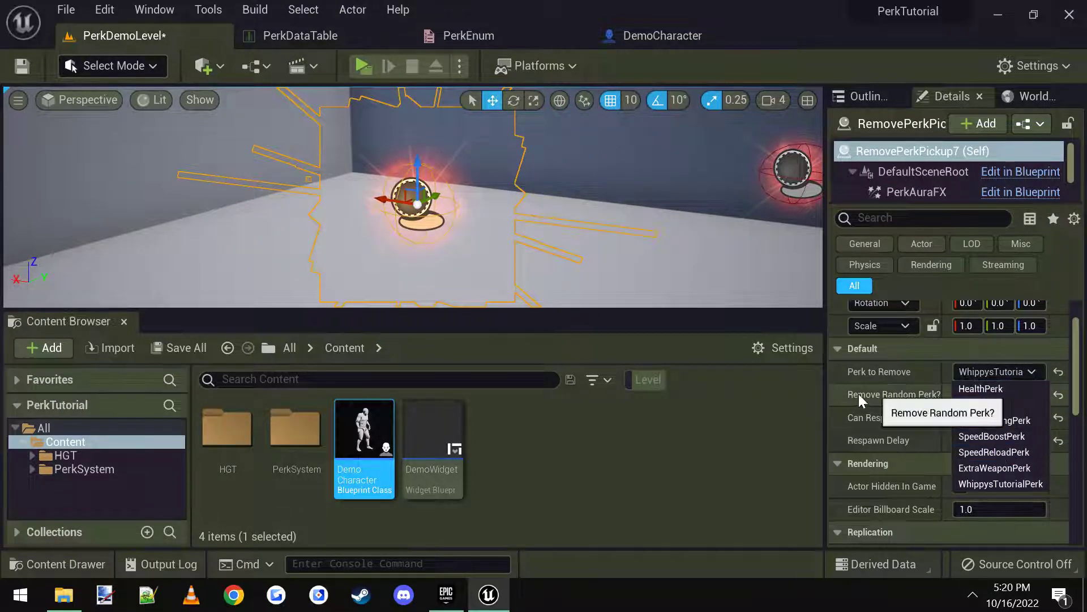
click(837, 382)
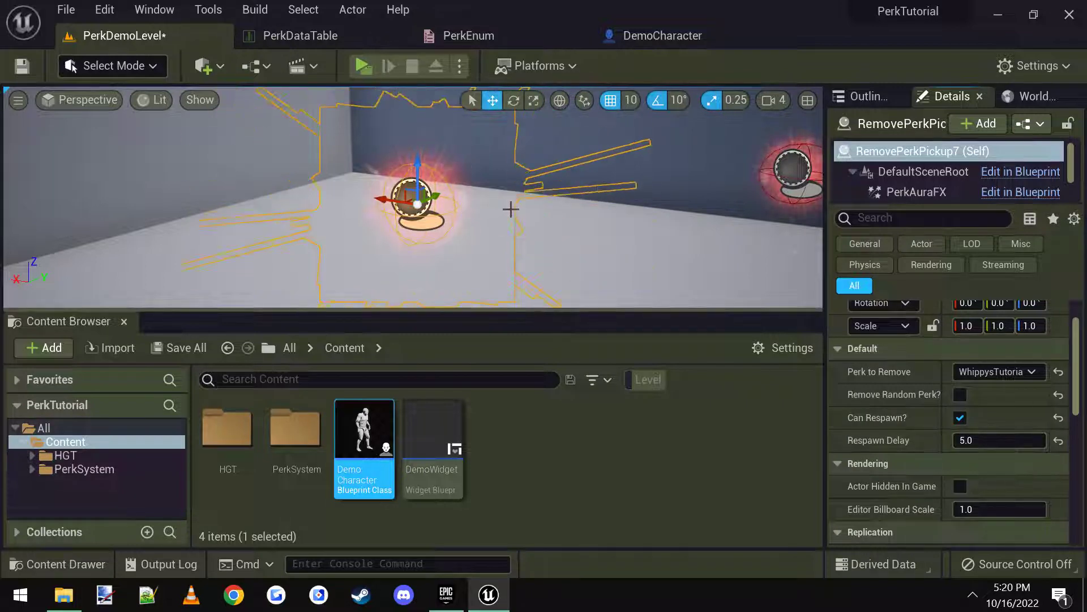
key(s)
right_drag(510, 209, 489, 209)
right_drag(546, 244, 561, 239)
click(535, 228)
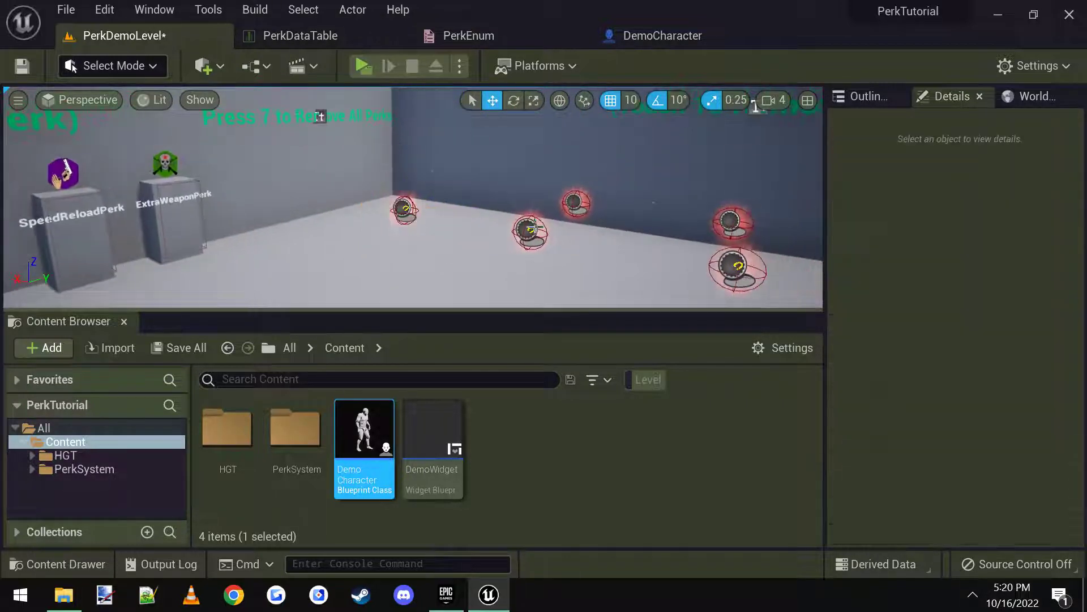
Review the PerkEnum entries, the PerkDataTable and DemoCharacter's perk switch logic, and return to PerkDemoLevel
click(453, 36)
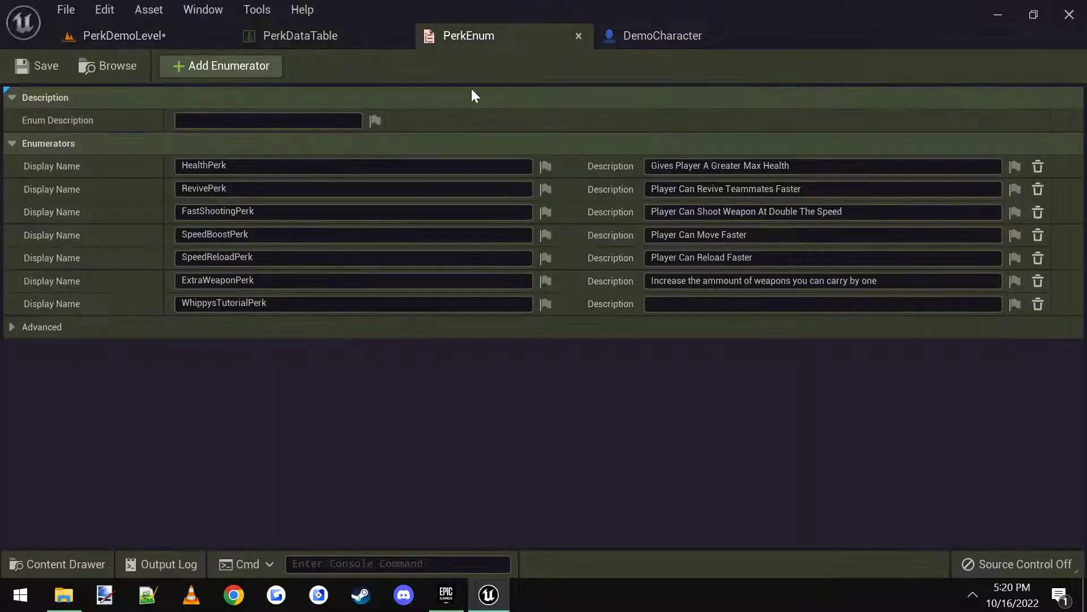
click(299, 40)
click(659, 35)
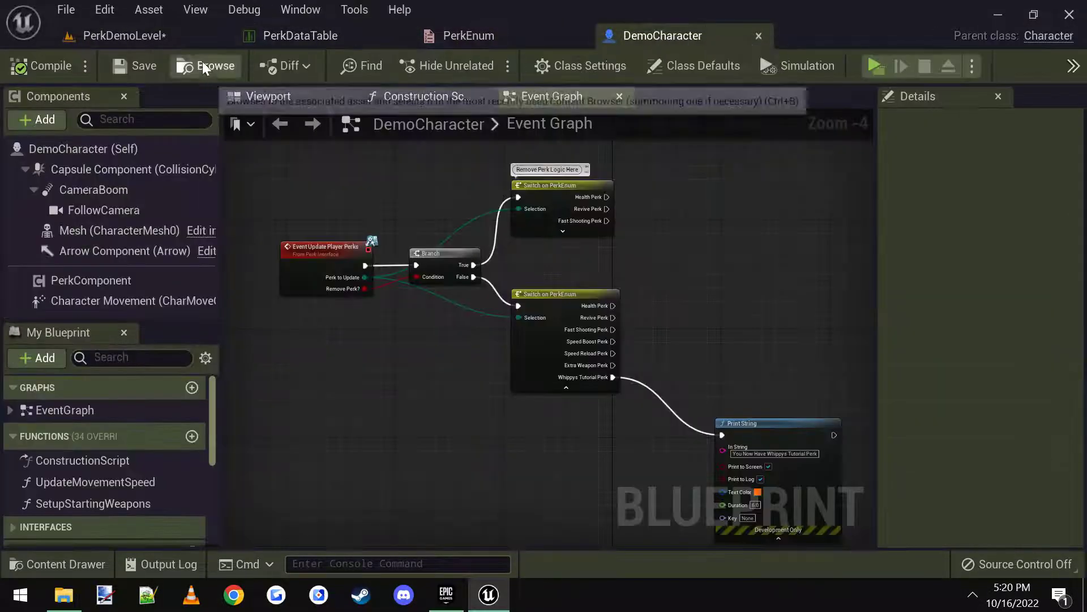
click(134, 34)
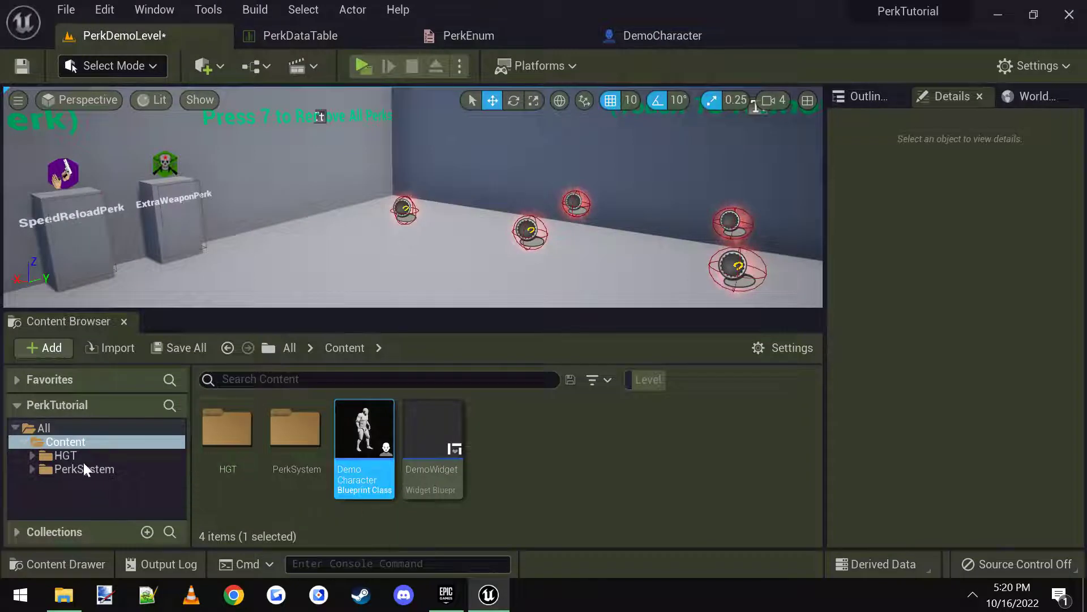
Open the PerkDemoCharacter blueprint from PerkSystem/DemoAssets/ThirdPersonBP/Blueprints and close its compiler results
click(91, 470)
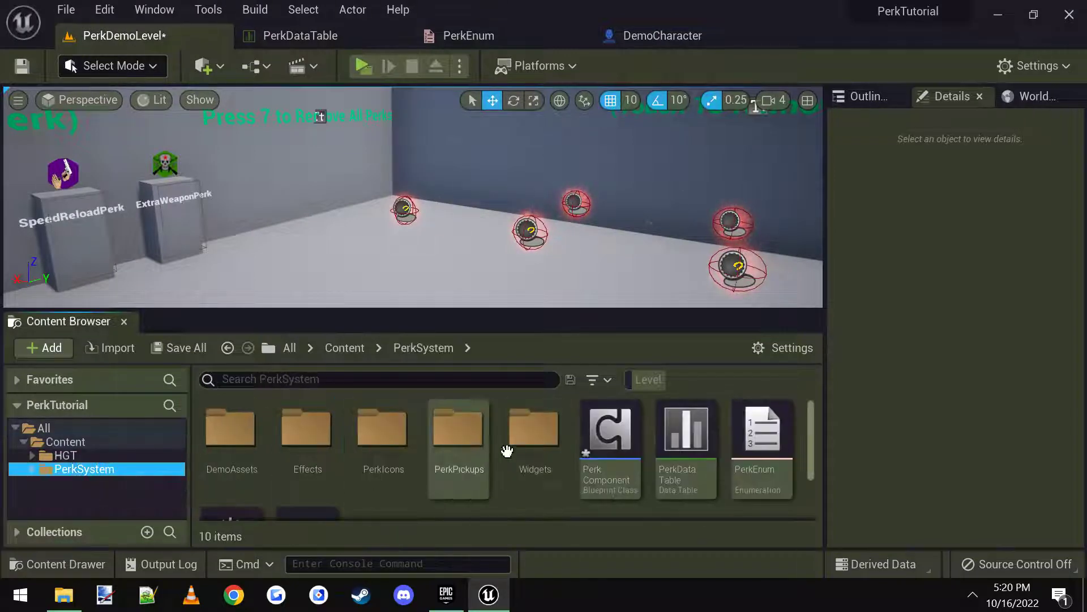
double_click(249, 444)
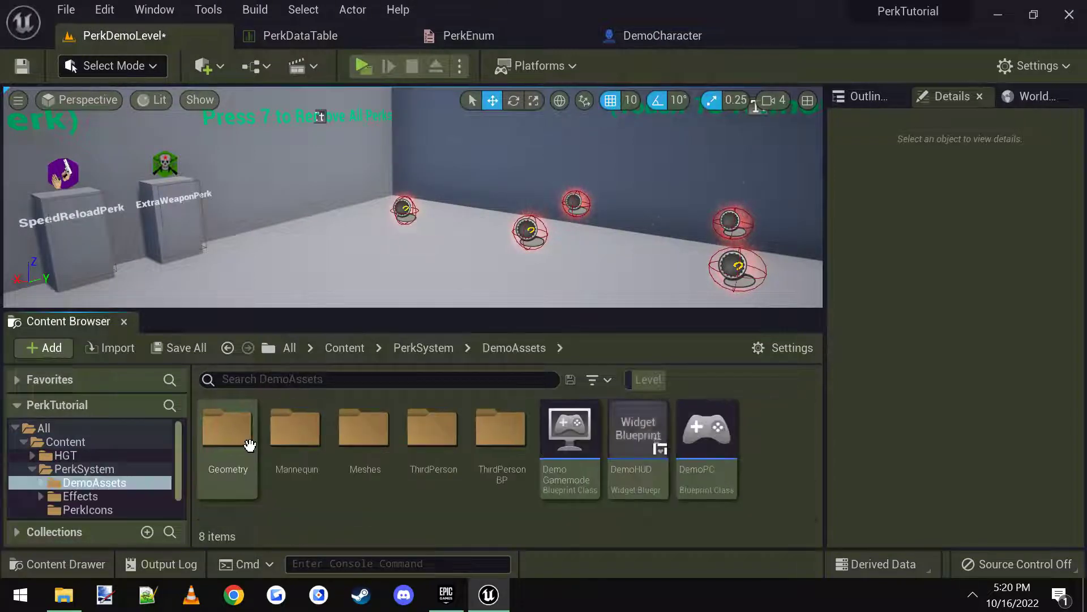
double_click(492, 456)
double_click(229, 445)
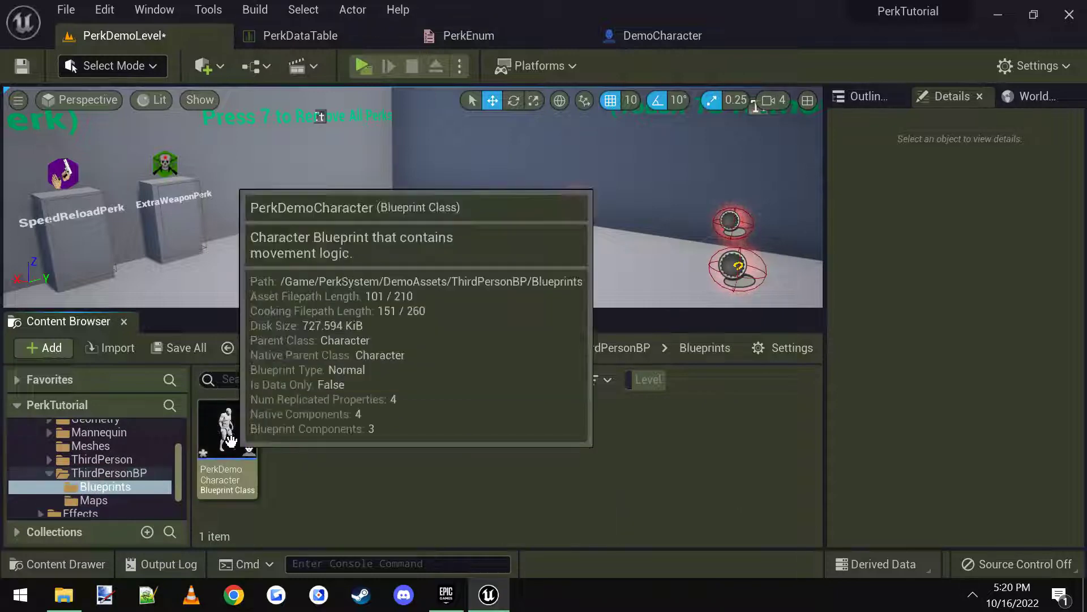
double_click(231, 441)
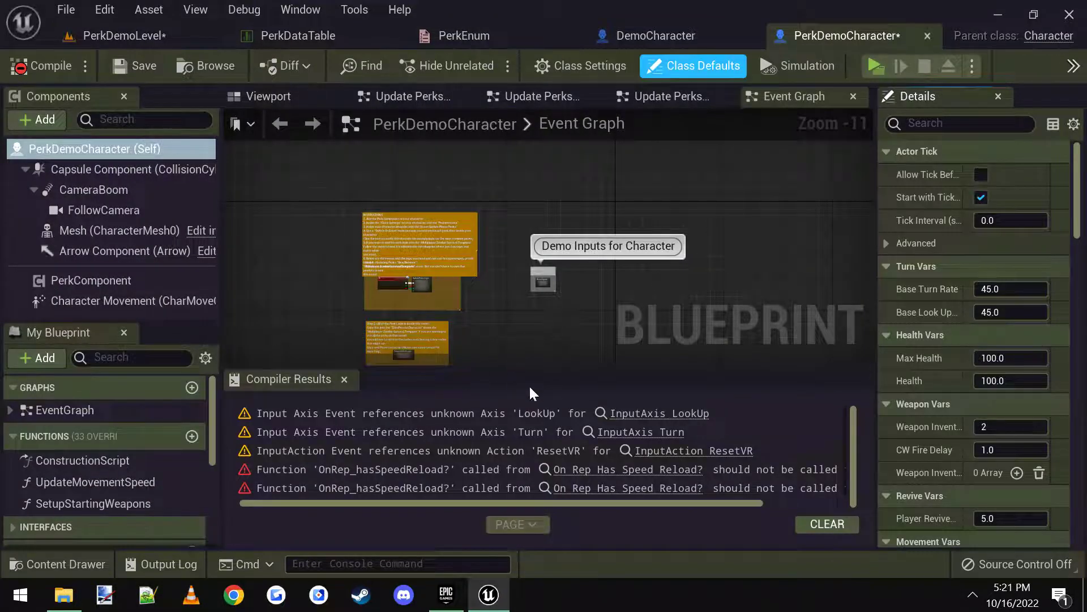
click(345, 380)
Examine the INSTRUCTIONS comment and the Step 1 and Step 2 comment sections in PerkDemoCharacter's Event Graph
scroll(394, 356, up, 4)
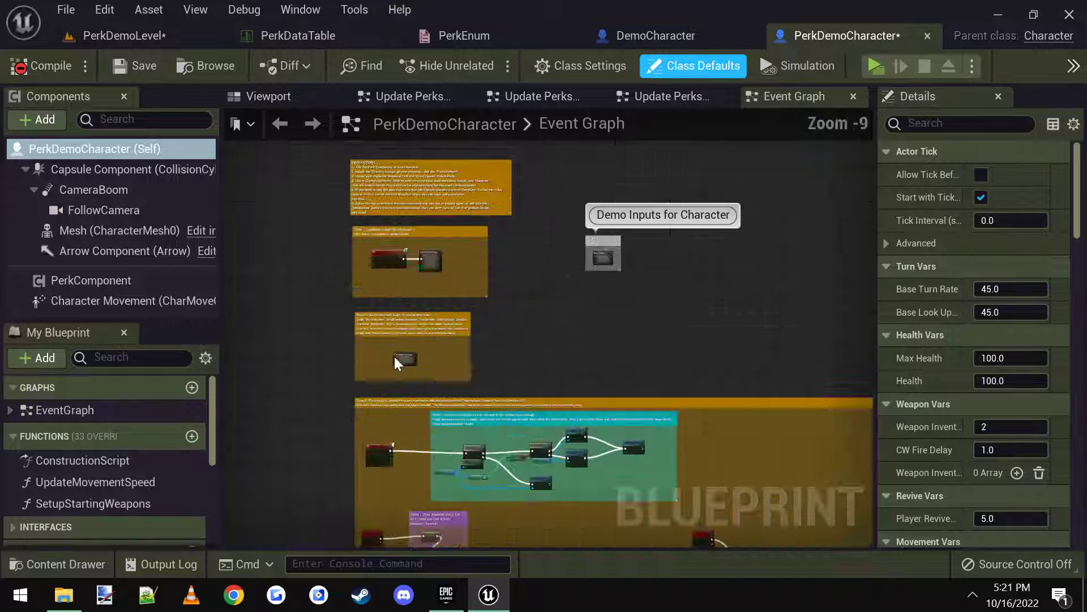
right_drag(461, 378, 541, 377)
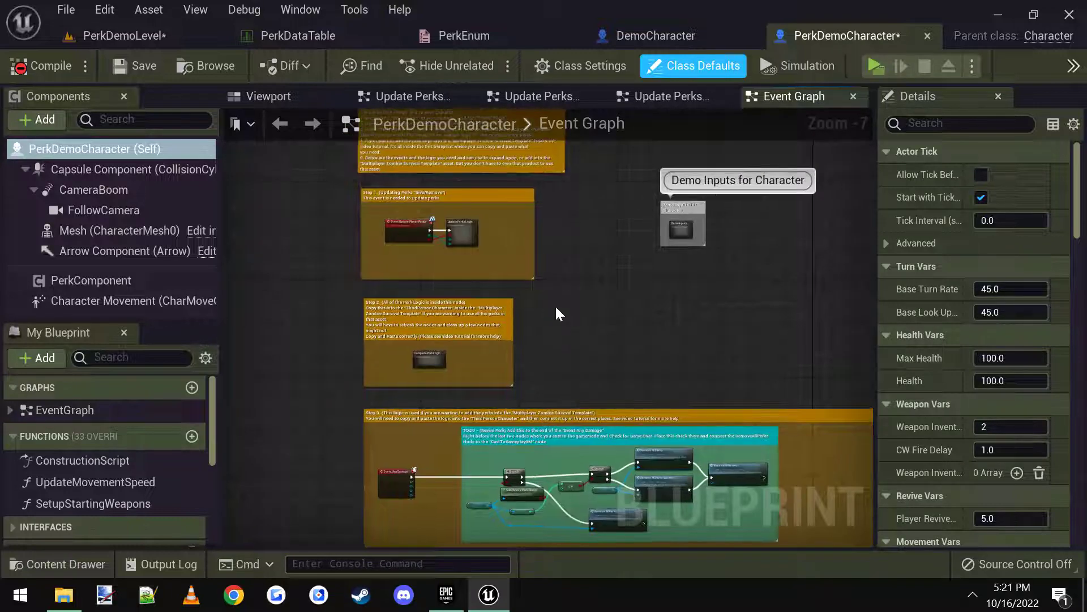
scroll(555, 304, down, 2)
right_drag(434, 242, 657, 350)
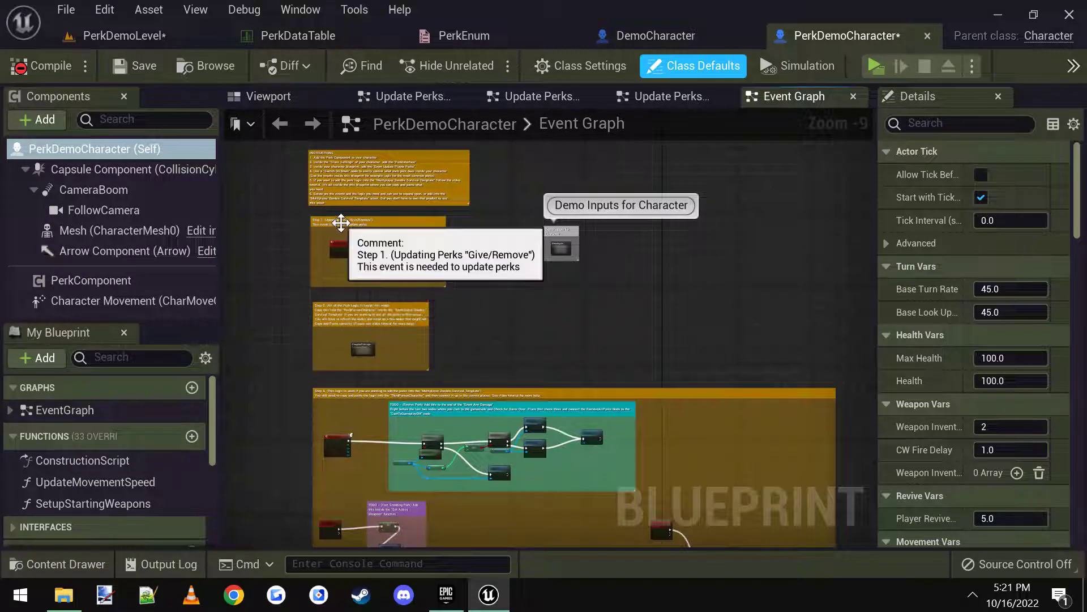
scroll(342, 223, up, 1)
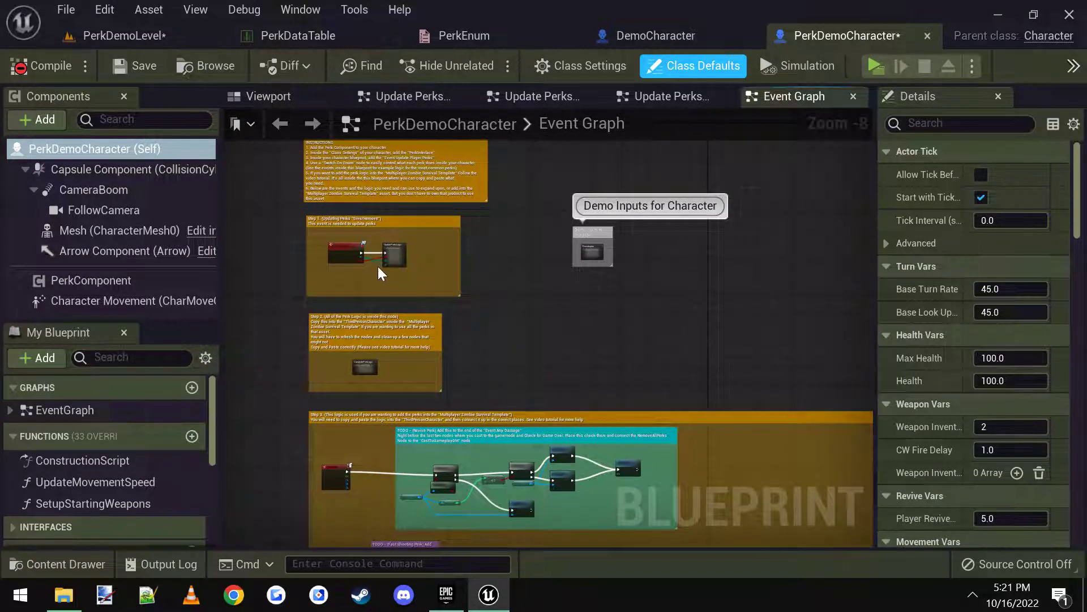
scroll(358, 264, up, 4)
right_drag(357, 264, 438, 410)
right_drag(426, 321, 442, 405)
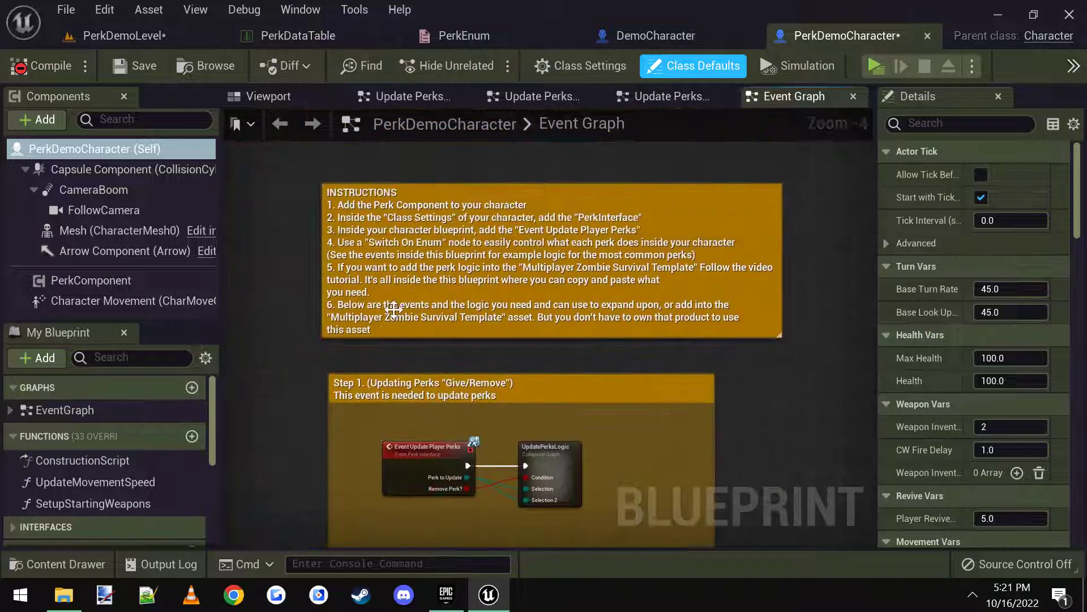
right_drag(456, 326, 458, 154)
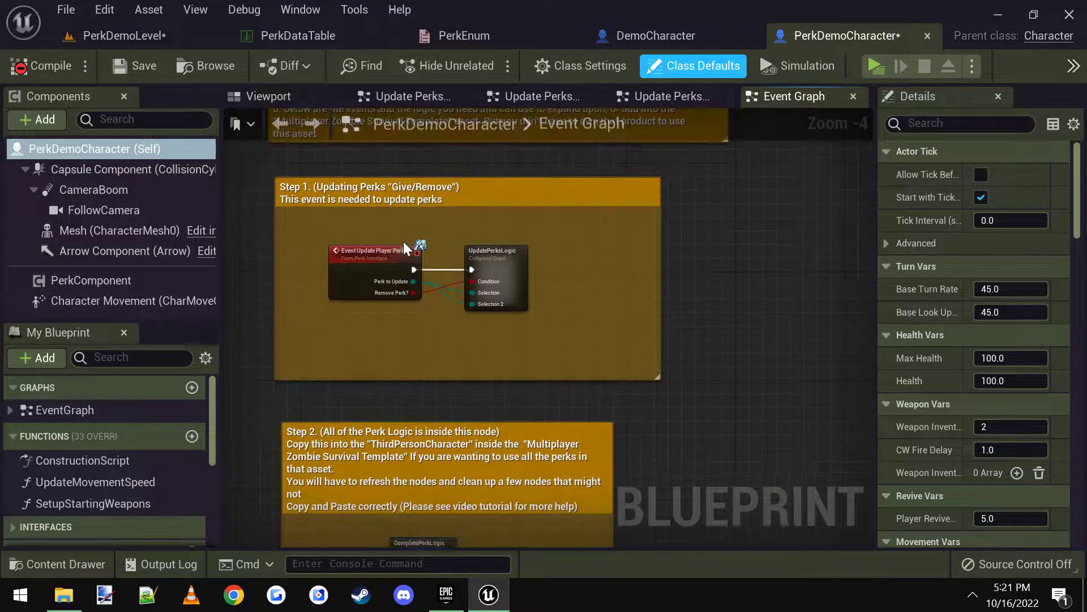
scroll(431, 331, up, 2)
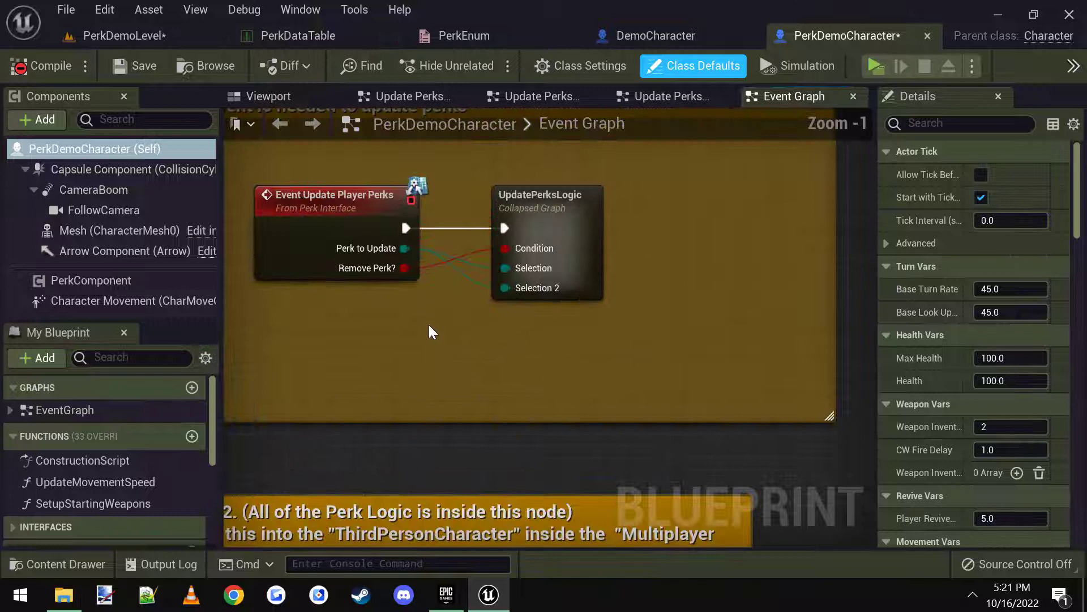
scroll(431, 331, down, 1)
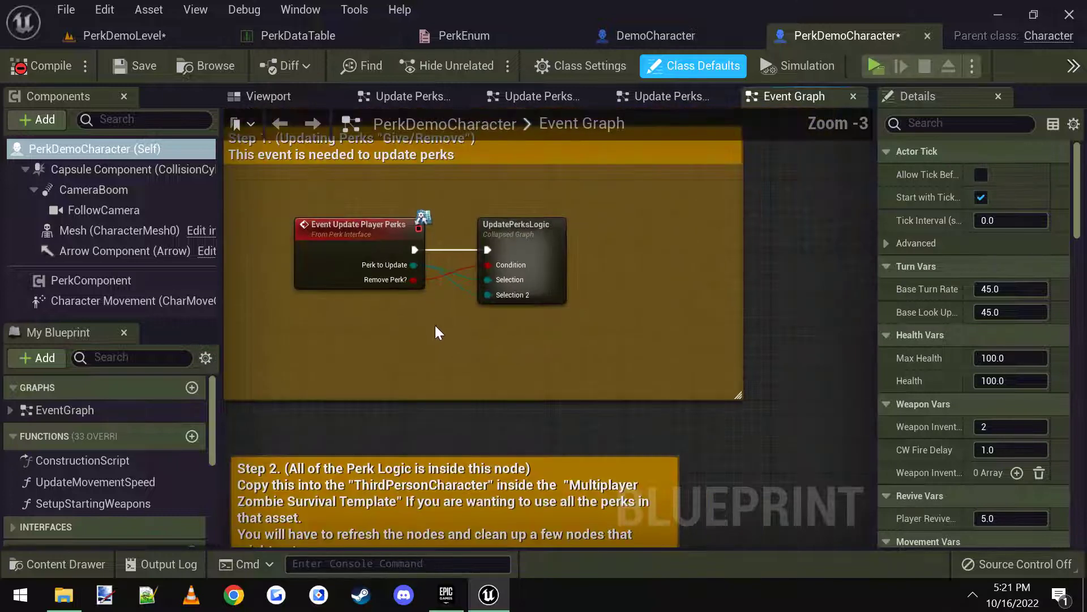
Open the UpdatePerksLogic collapsed graph, follow its remove health perk call into Complete Perk Logic, and look over the give and remove perk events
double_click(527, 252)
right_drag(535, 256, 533, 256)
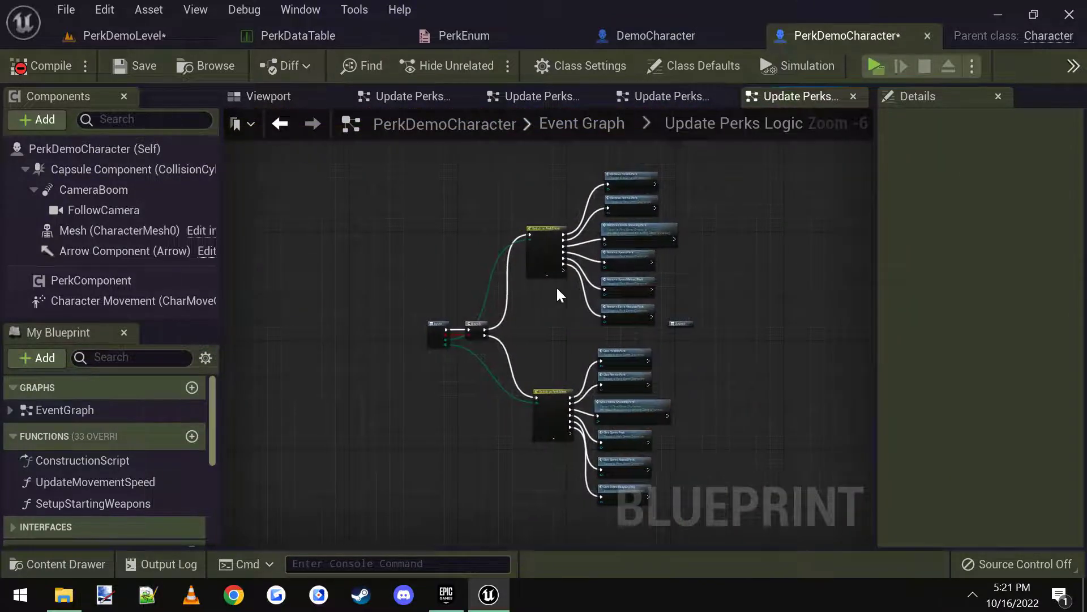
double_click(638, 182)
scroll(639, 185, down, 12)
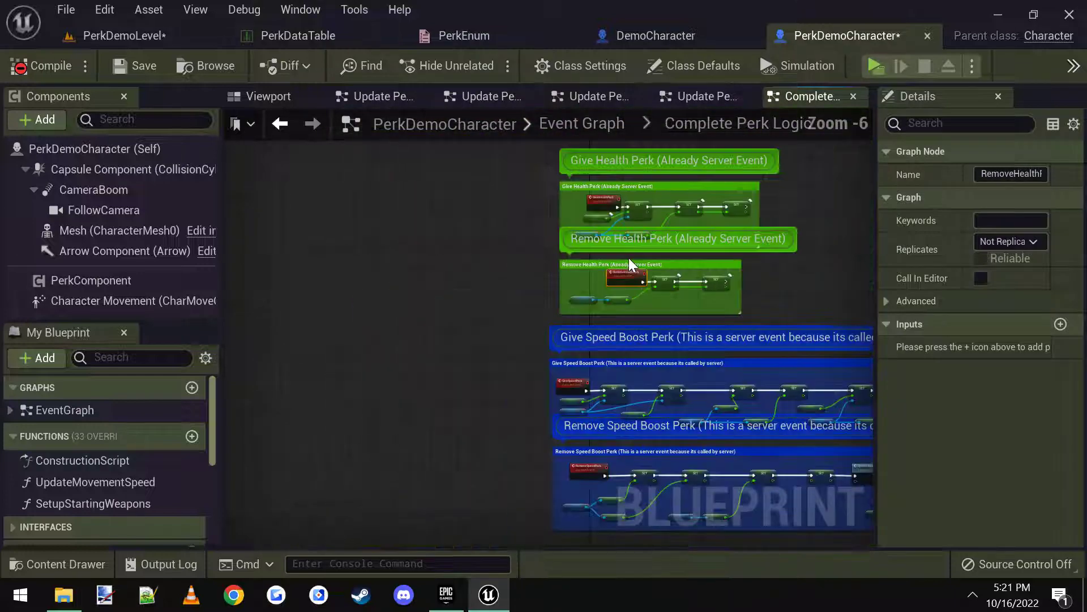
right_drag(518, 308, 346, 307)
right_drag(351, 395, 350, 1)
mouse_move(347, 68)
right_down()
mouse_move(368, 187)
mouse_move(366, 430)
mouse_move(331, 468)
mouse_move(313, 348)
mouse_move(331, 246)
mouse_move(335, 24)
mouse_move(332, 207)
mouse_move(293, 424)
right_up()
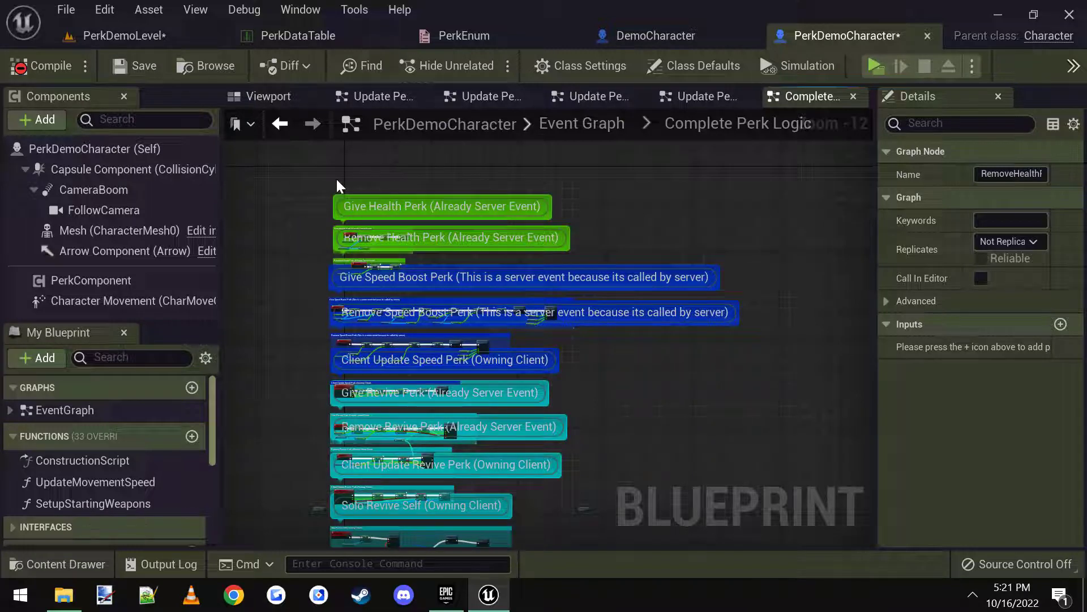
Return to PerkDemoLevel and browse the subfolders of the HGT content folder
click(116, 37)
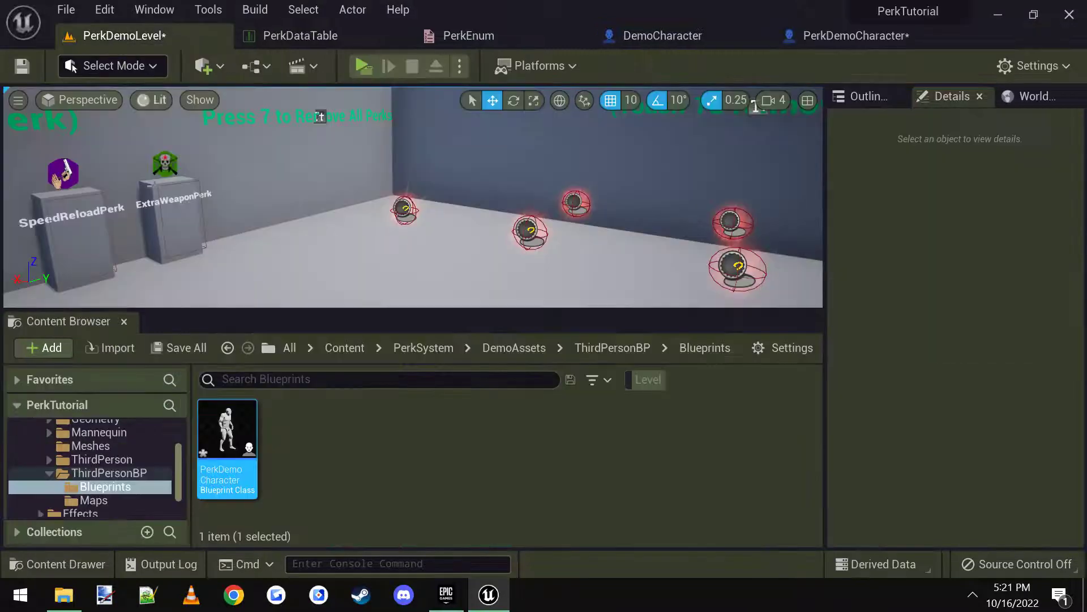
scroll(111, 443, up, 3)
click(98, 454)
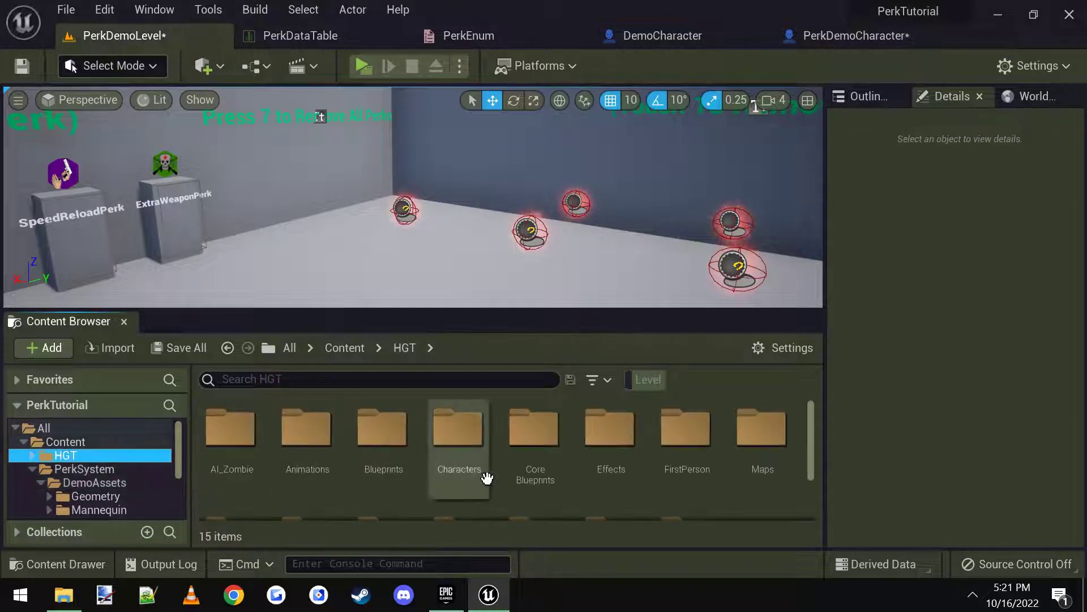
scroll(401, 480, down, 1)
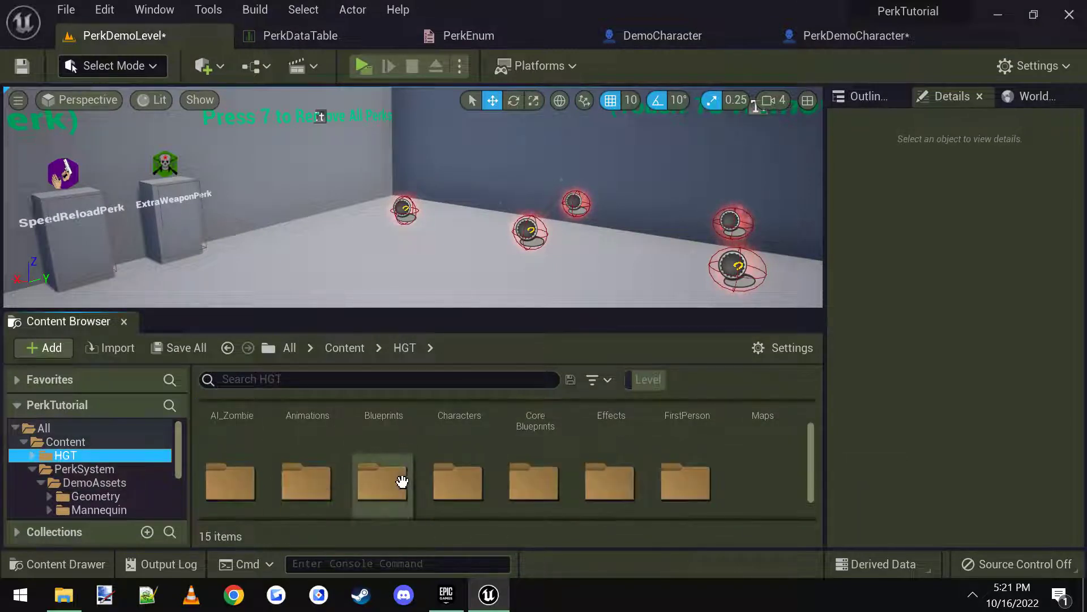
scroll(402, 481, down, 1)
right_drag(426, 254, 336, 241)
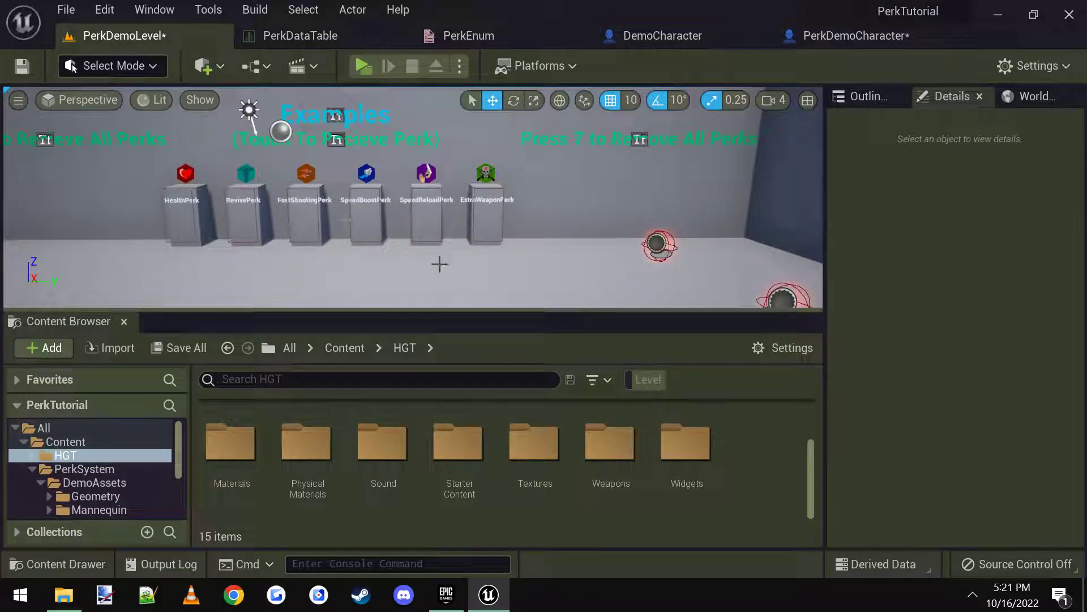
key(s)
right_drag(413, 198, 371, 185)
key(w)
key(s)
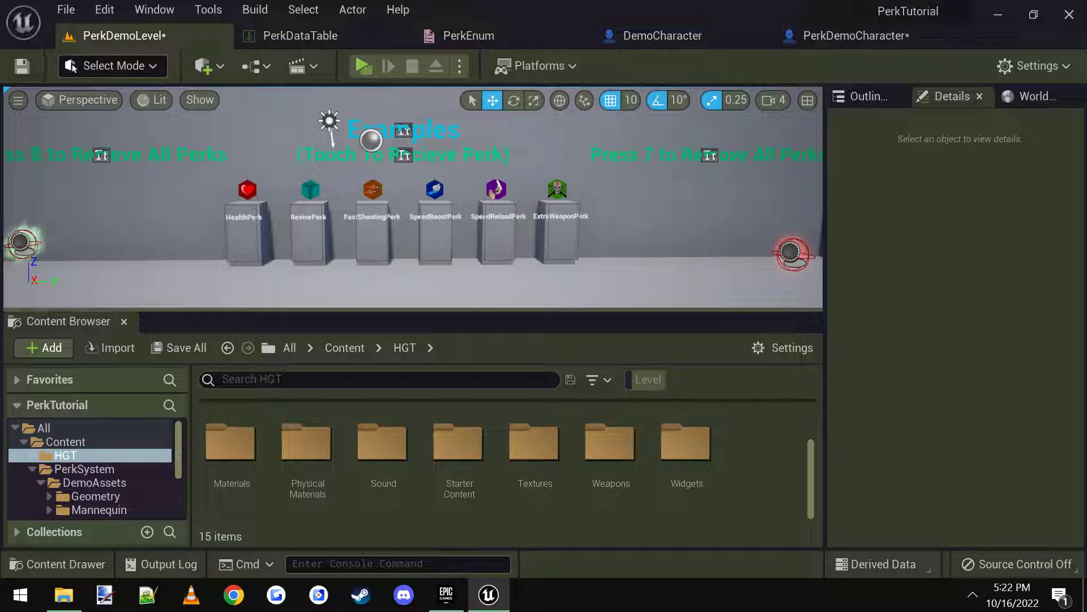